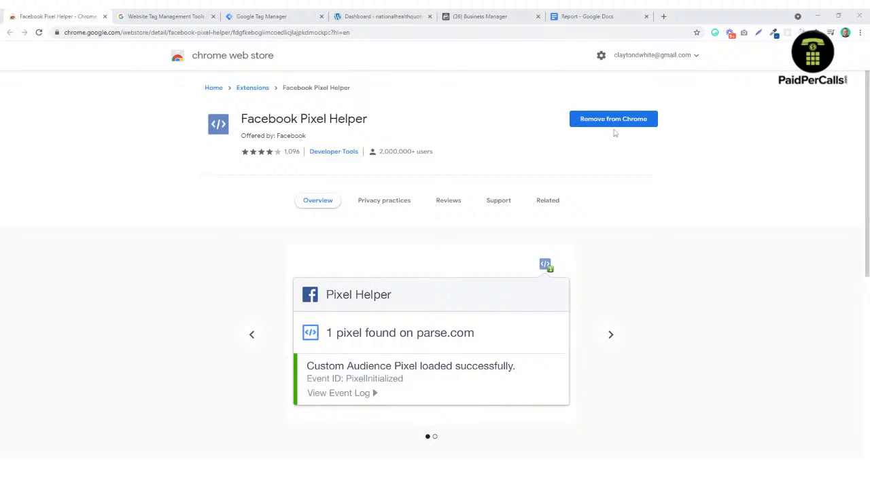
Step: Go from the Tag Manager overview page to the empty Tag Manager Accounts home
click(816, 32)
click(175, 16)
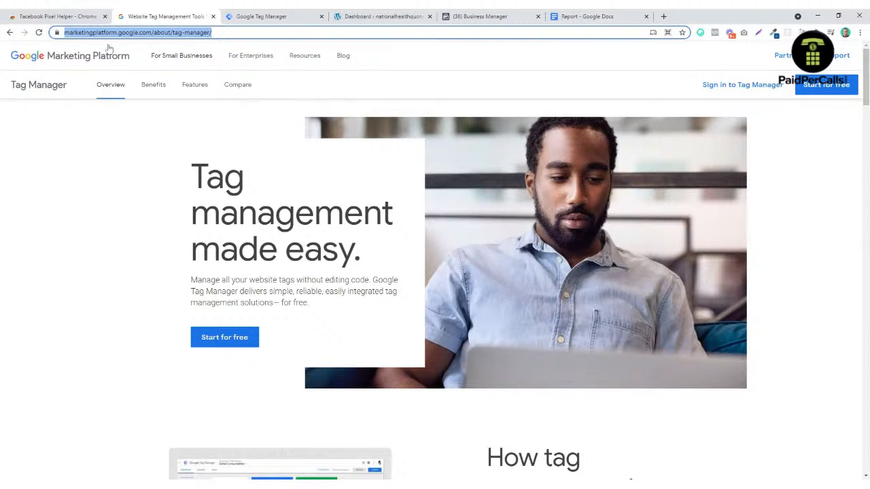
mouse_move(142, 53)
click(276, 19)
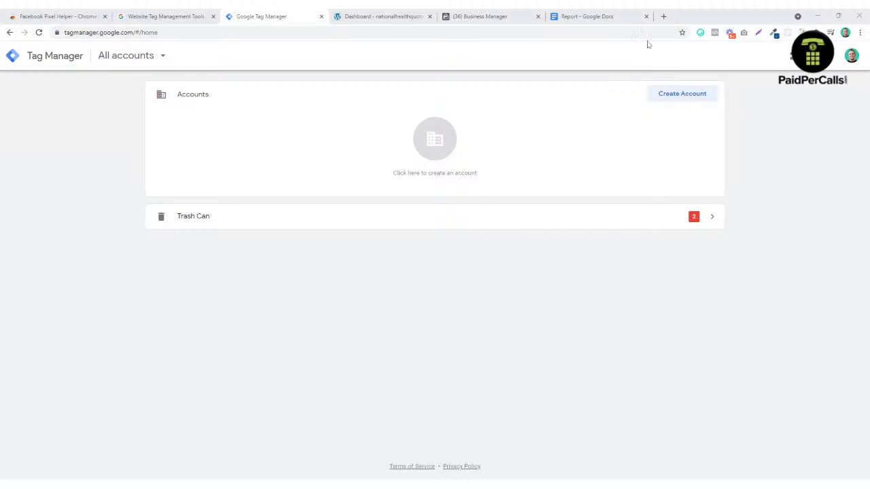
Step: Glance at the setup report, then start a new Tag Manager account with Create Account
click(600, 19)
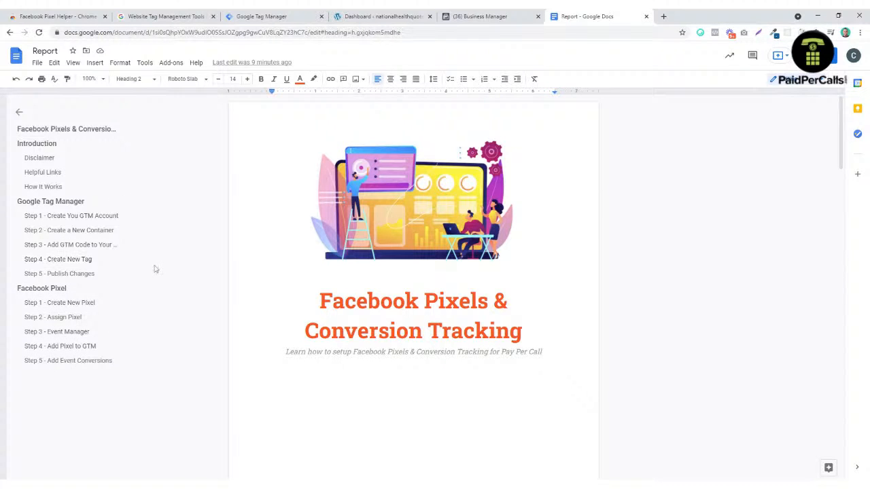
click(262, 24)
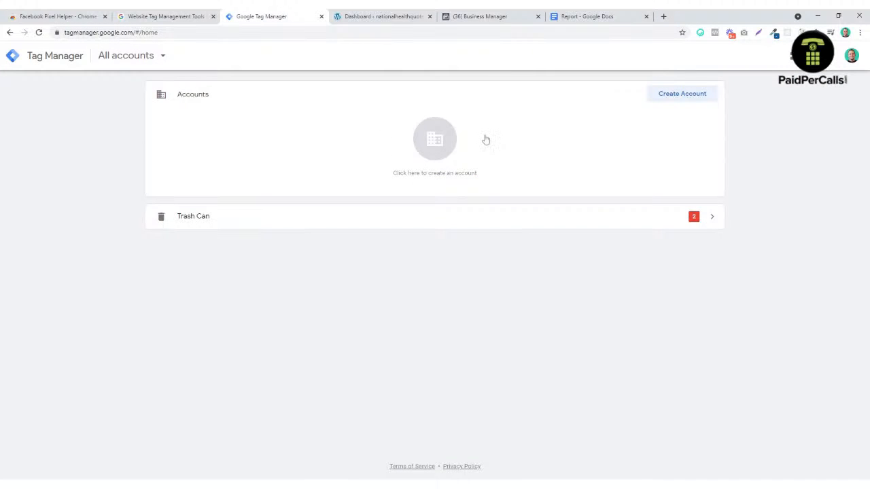
click(690, 98)
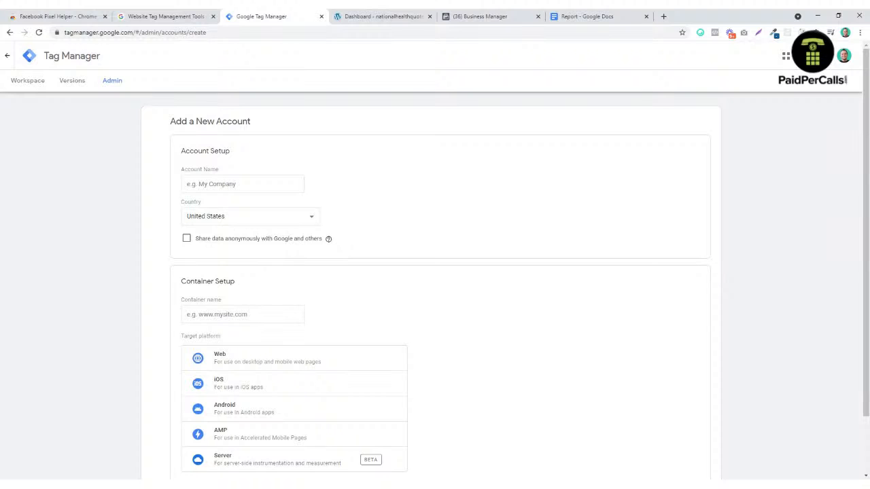
Step: Name the account 'UNIK Media Group', add Web container 'nationalhealthquote.com', and create it
click(235, 184)
text(<)
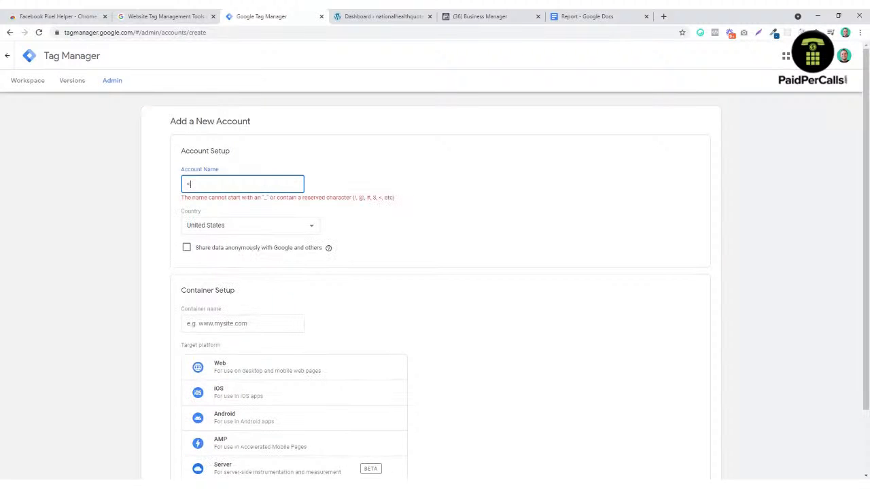
key(BackSpace)
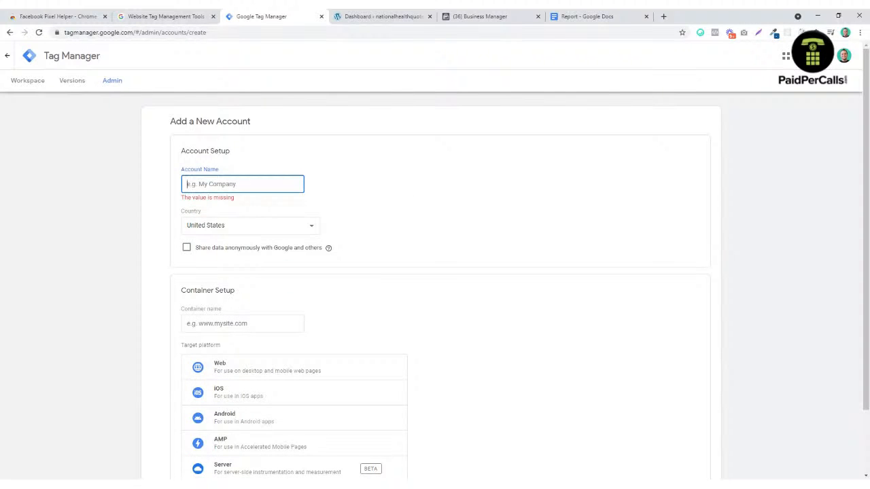
text(UNIK Media Group)
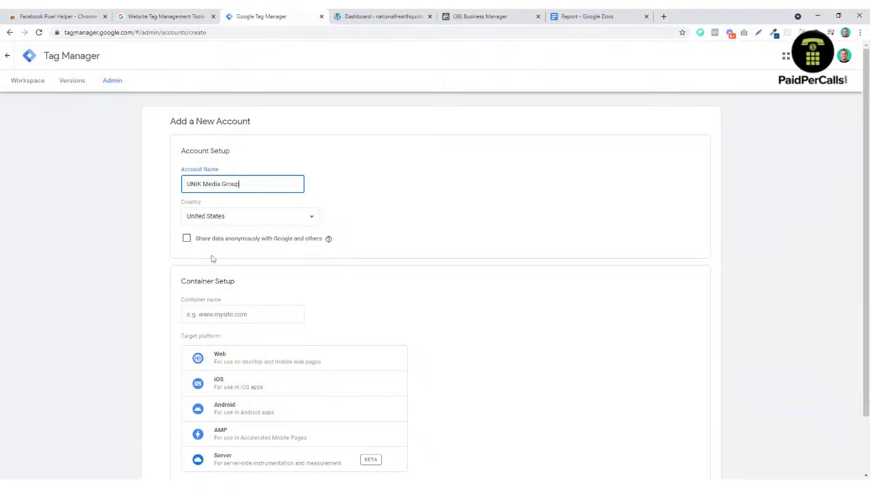
scroll(374, 221, down, 1)
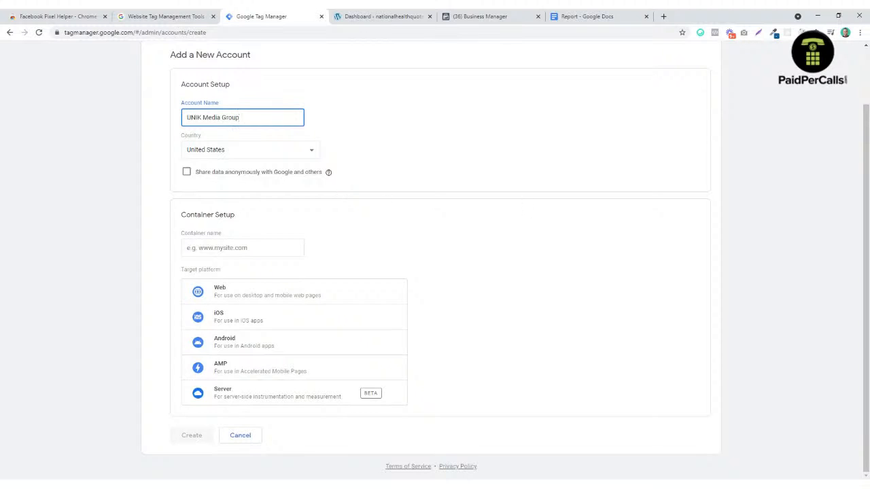
click(243, 248)
click(295, 226)
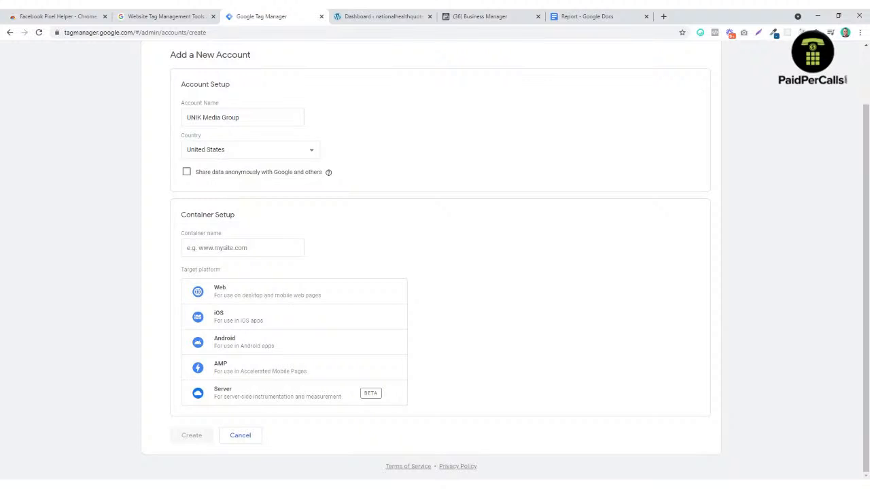
click(242, 248)
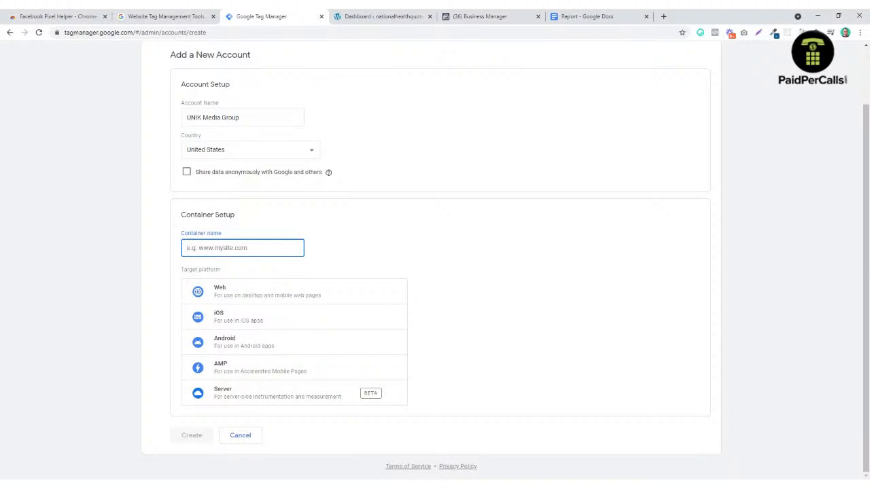
text(nationalhealthquote.com)
click(247, 294)
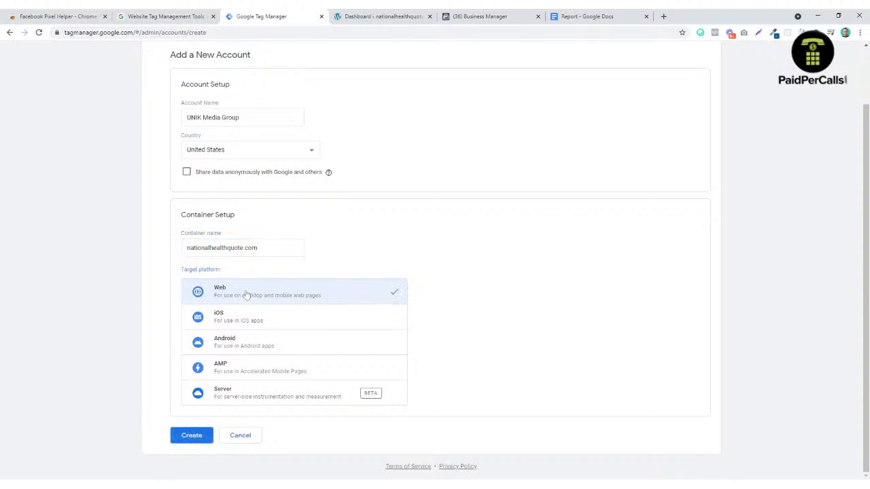
click(191, 439)
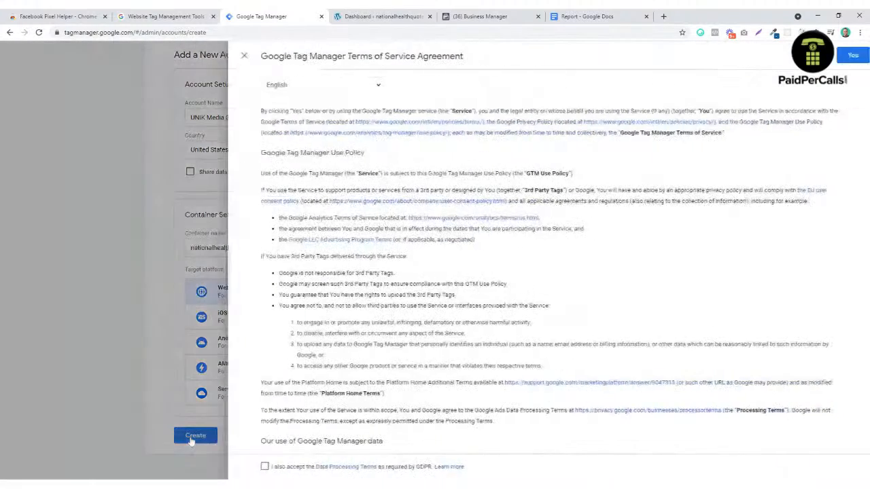
Step: Accept the Data Processing Terms and Tag Manager terms, then switch to the WordPress dashboard
scroll(333, 119, down, 1)
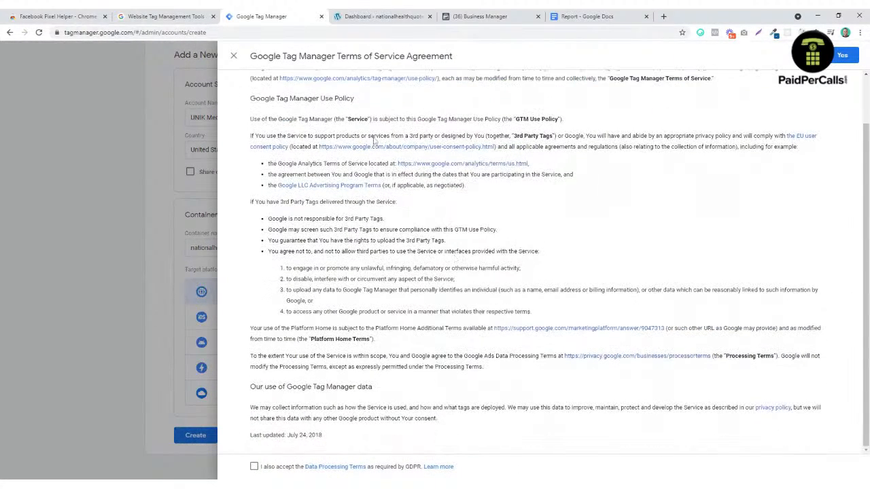
click(255, 466)
click(842, 55)
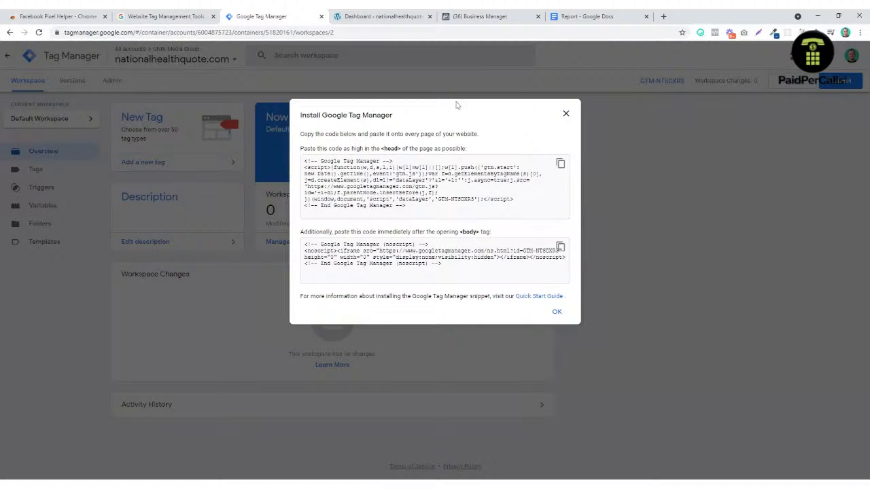
click(381, 16)
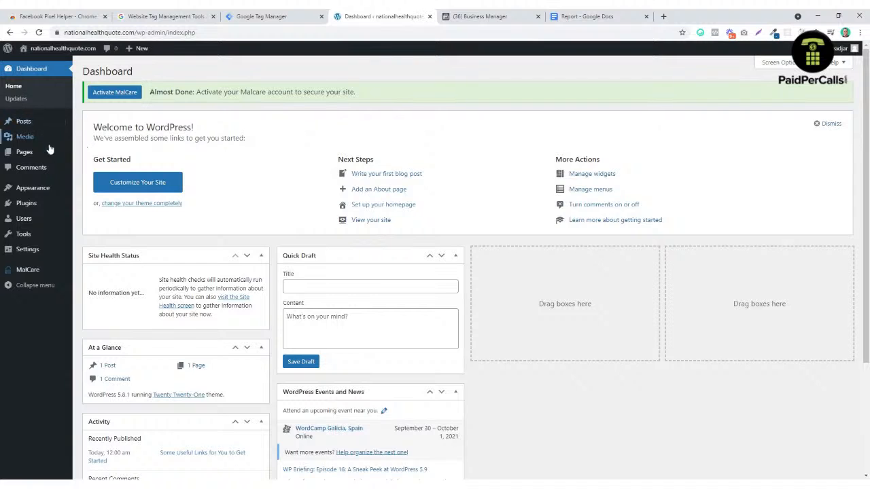
Step: Search plugins for 'footer', then install and activate Head, Footer and Post Injections
click(30, 205)
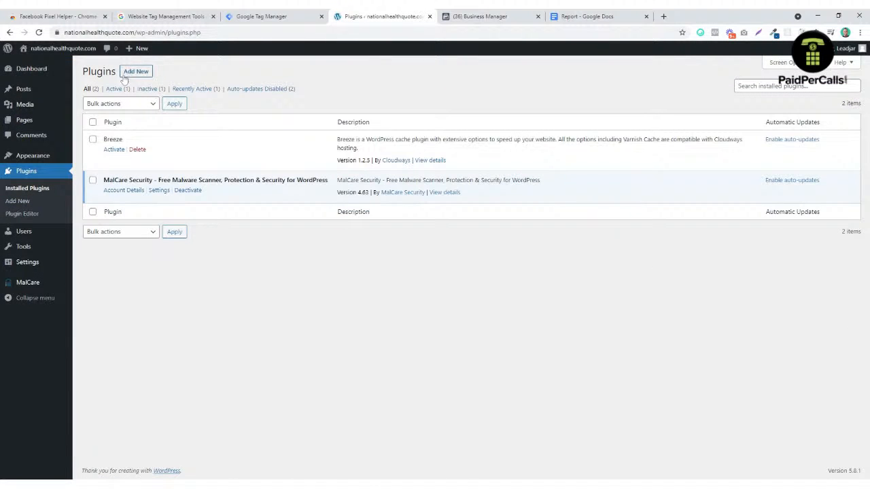
click(134, 73)
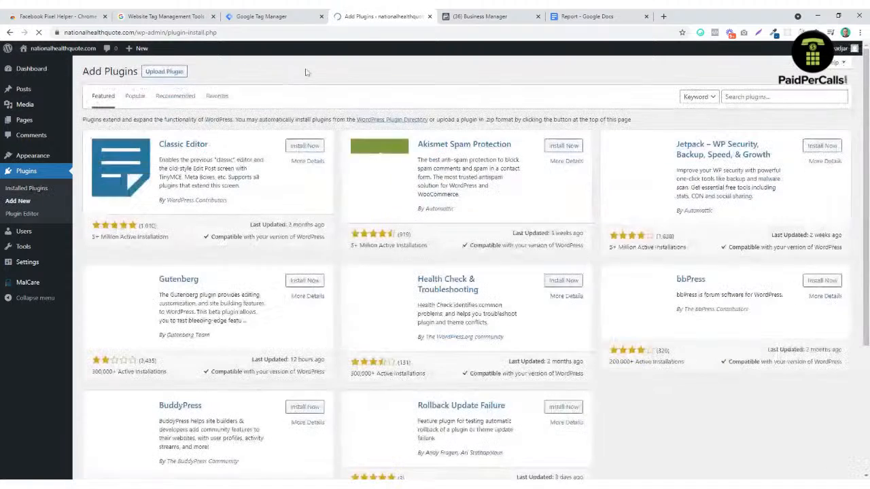
click(768, 97)
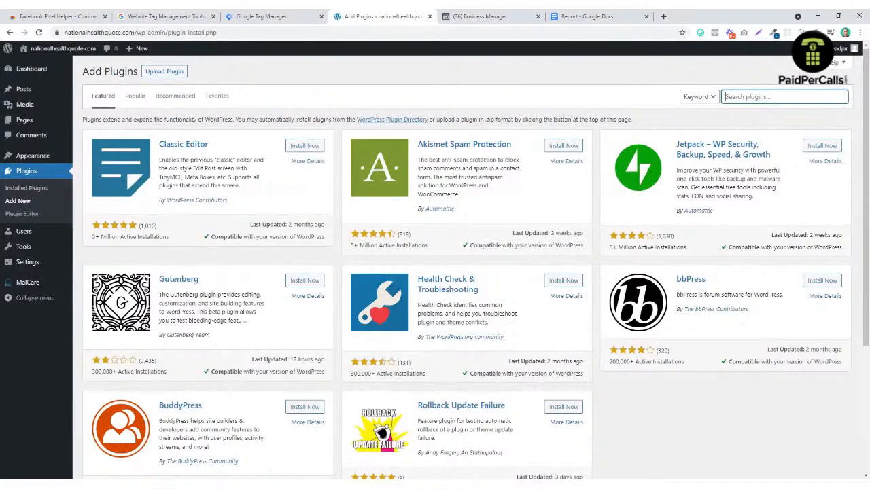
text(f)
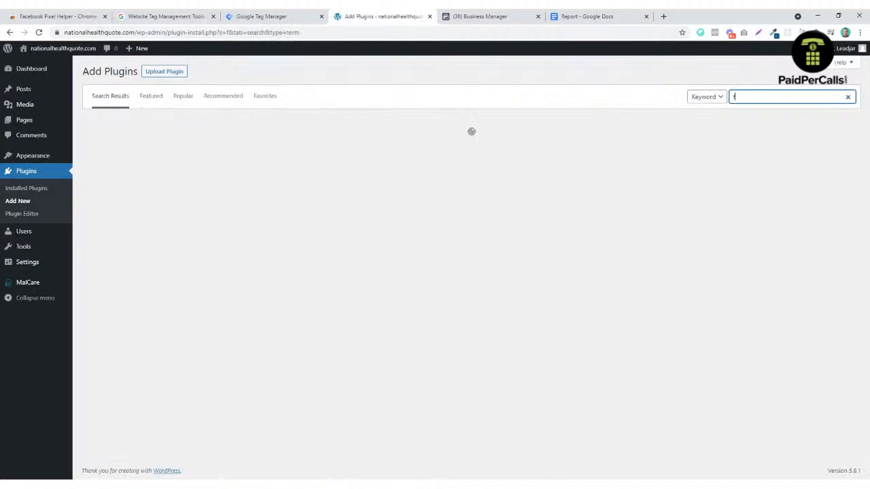
text(ooter header)
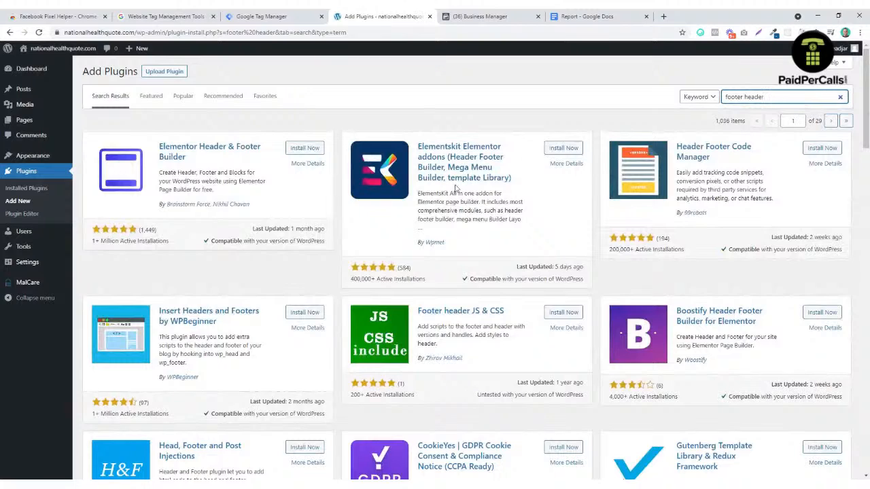
scroll(346, 275, down, 3)
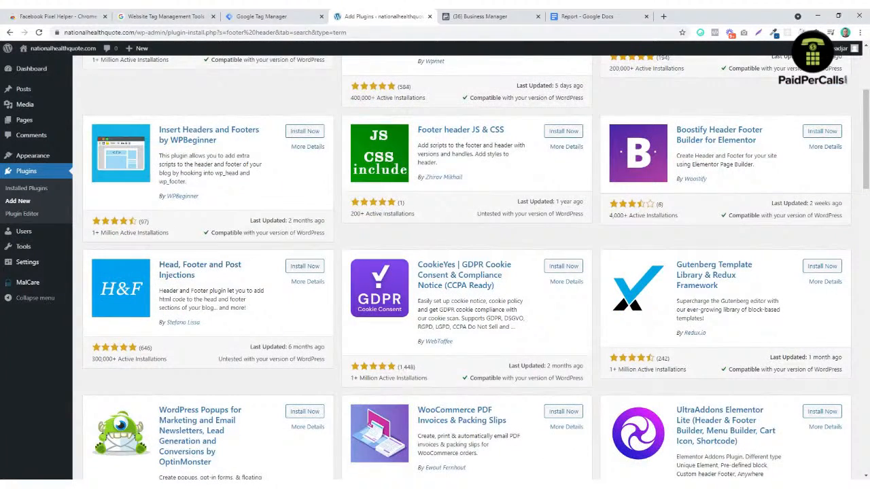
click(309, 266)
click(315, 269)
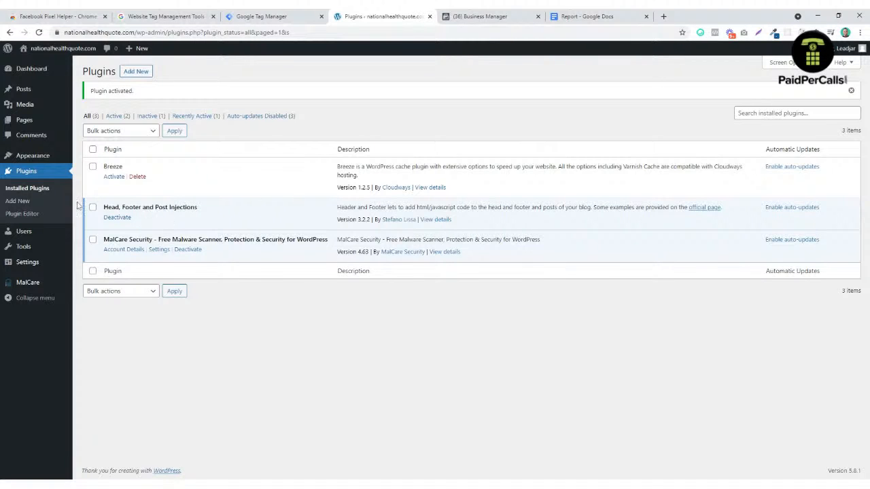
mouse_move(30, 266)
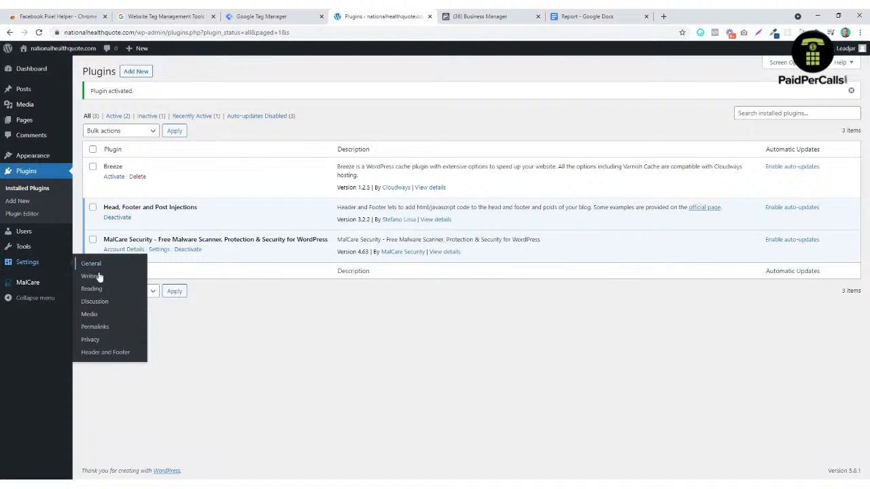
Step: Review the Header and Footer settings' Posts and Head and footer tabs, then return to Tag Manager
click(125, 358)
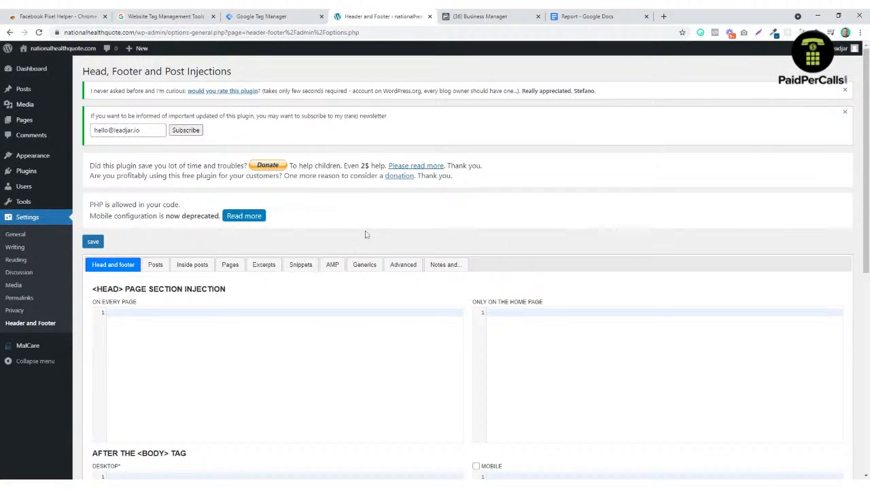
scroll(365, 235, down, 2)
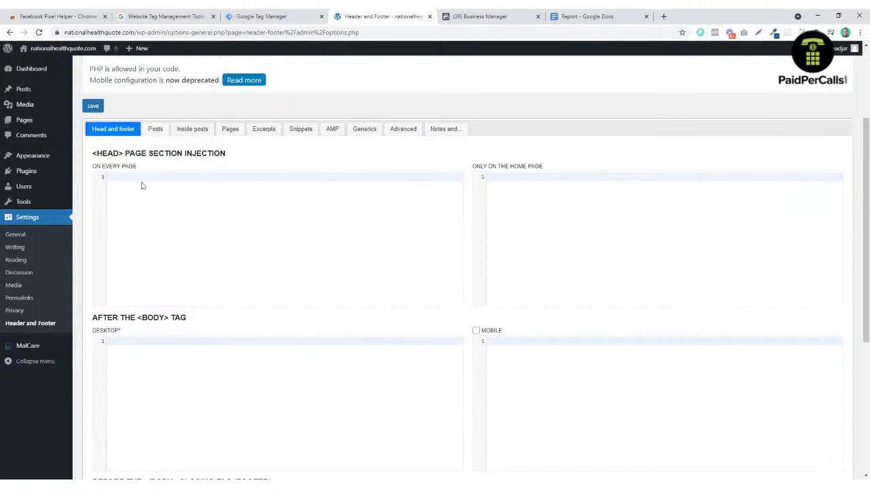
click(155, 128)
click(113, 129)
scroll(292, 254, down, 1)
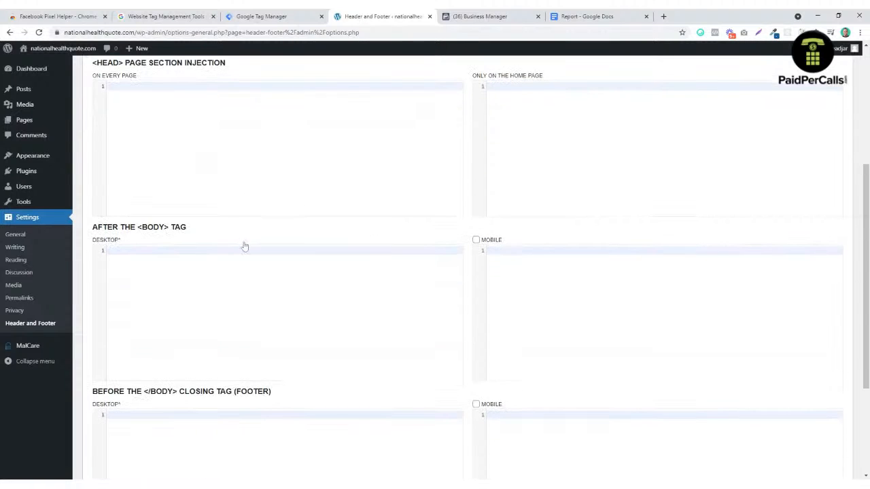
click(278, 19)
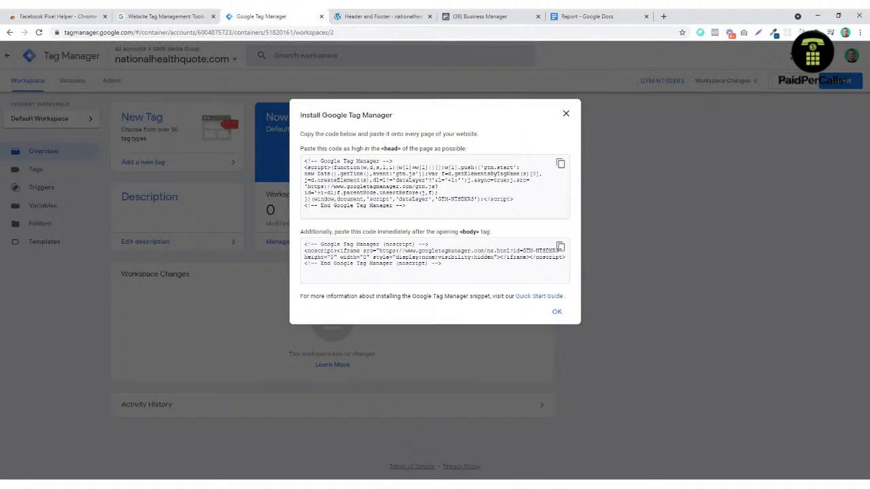
Step: Paste the GTM head snippet into WordPress's every-page head code field
click(561, 165)
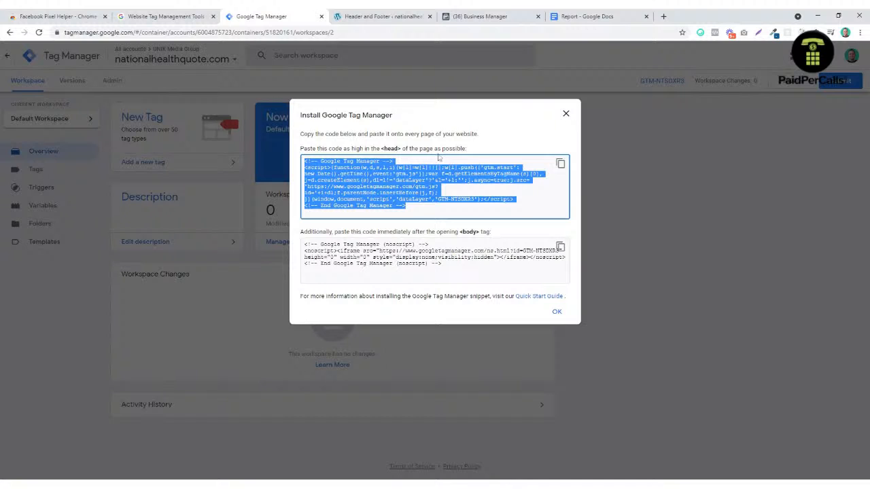
click(379, 16)
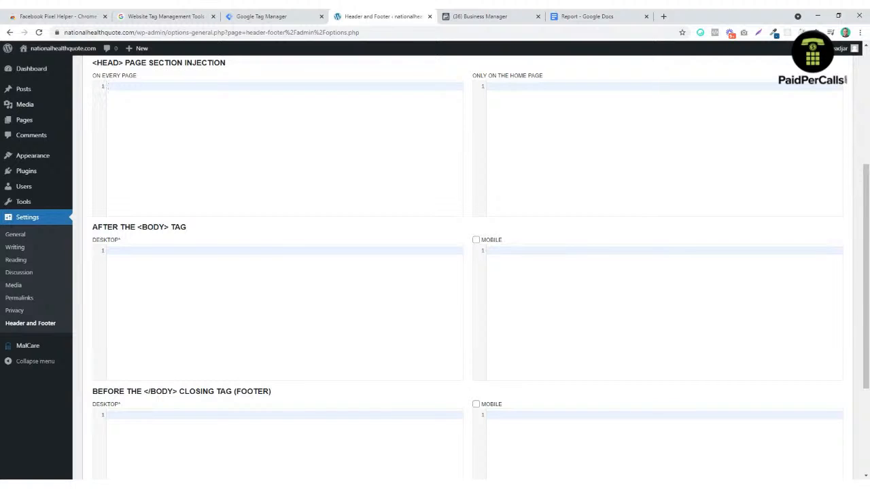
key(ctrl+v)
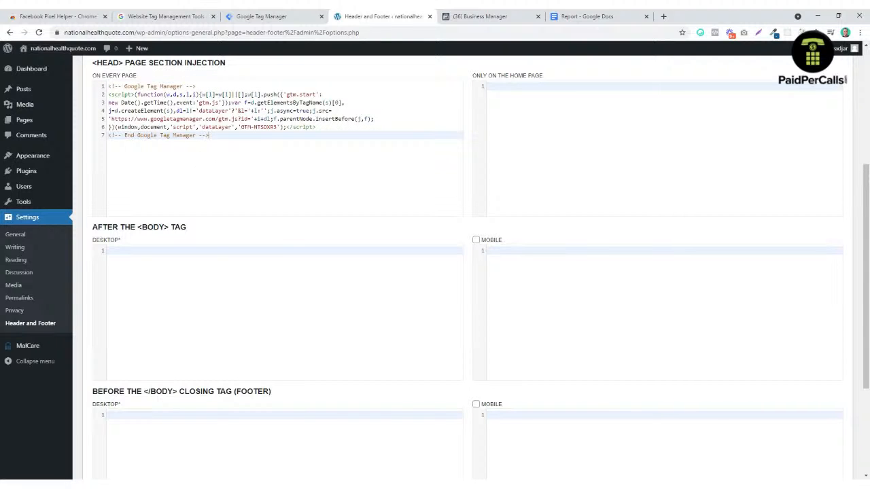
Step: Copy the GTM body noscript snippet and return to the WordPress Header and Footer settings
click(275, 16)
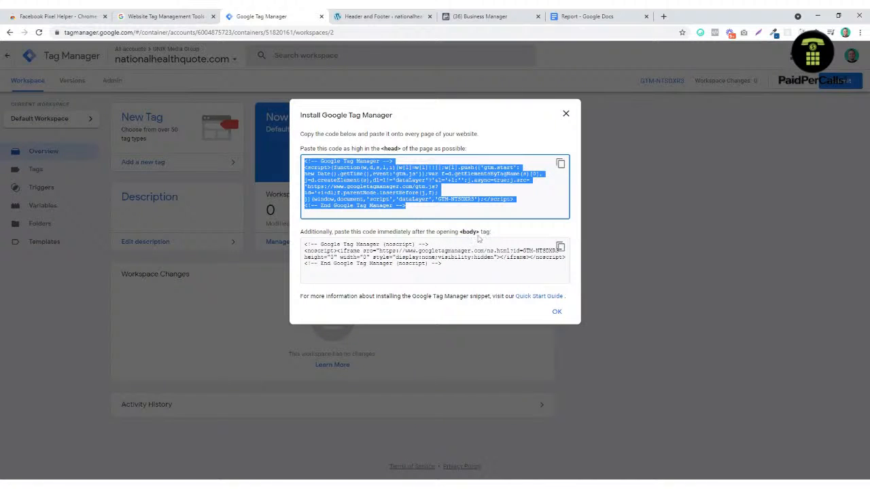
click(560, 247)
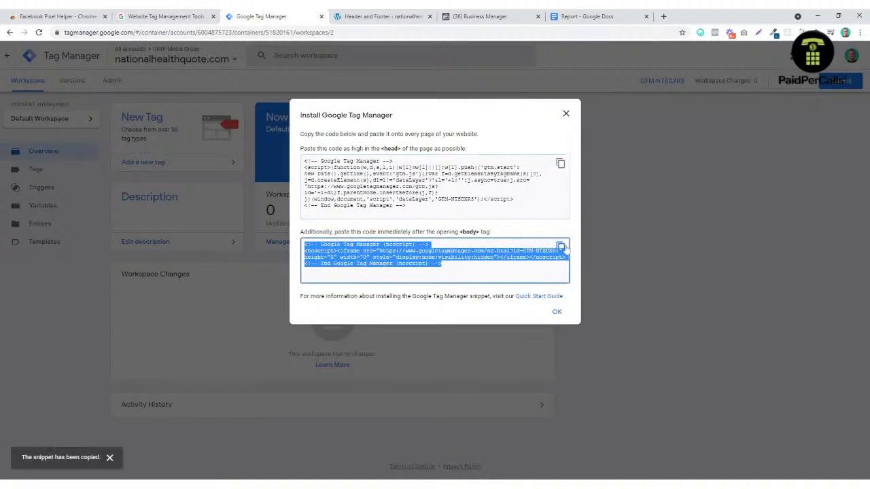
click(382, 17)
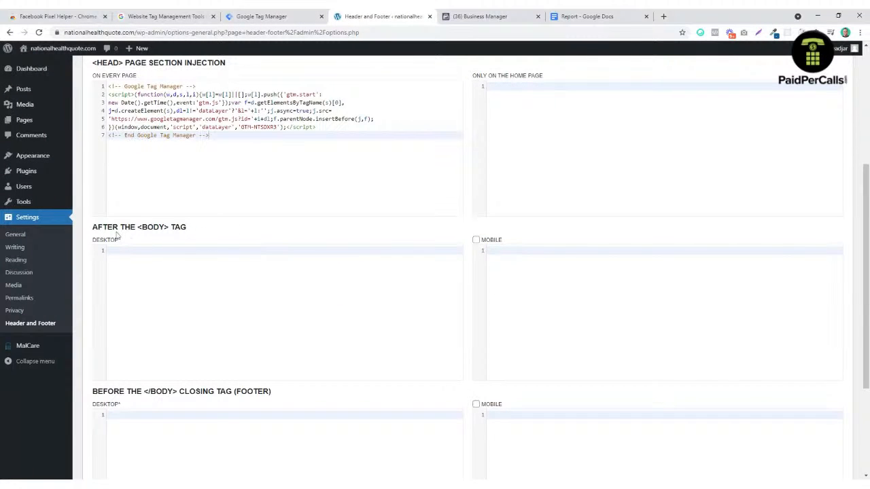
Step: Paste the noscript snippet after the body tag for desktop and mobile, enable mobile, and save
click(266, 16)
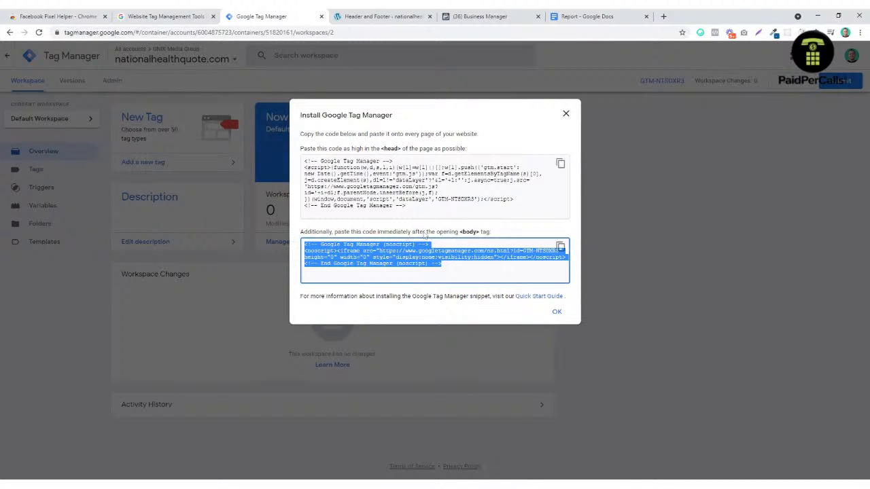
click(395, 16)
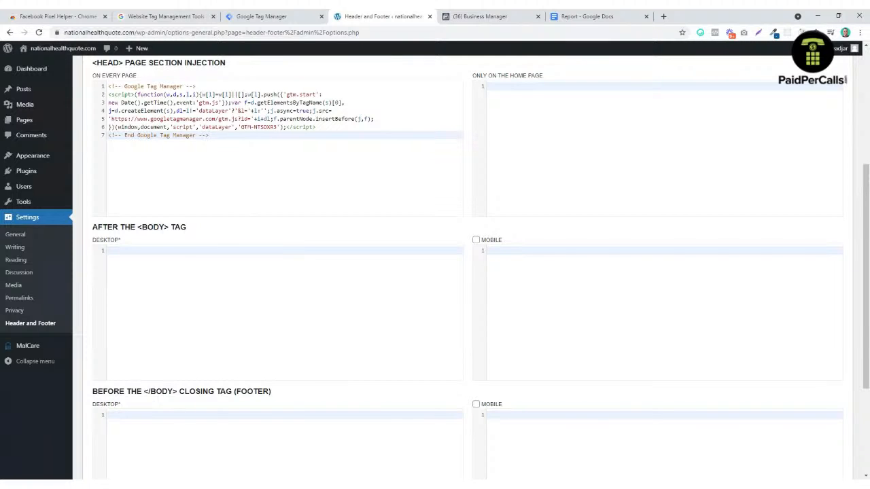
key(ctrl+v)
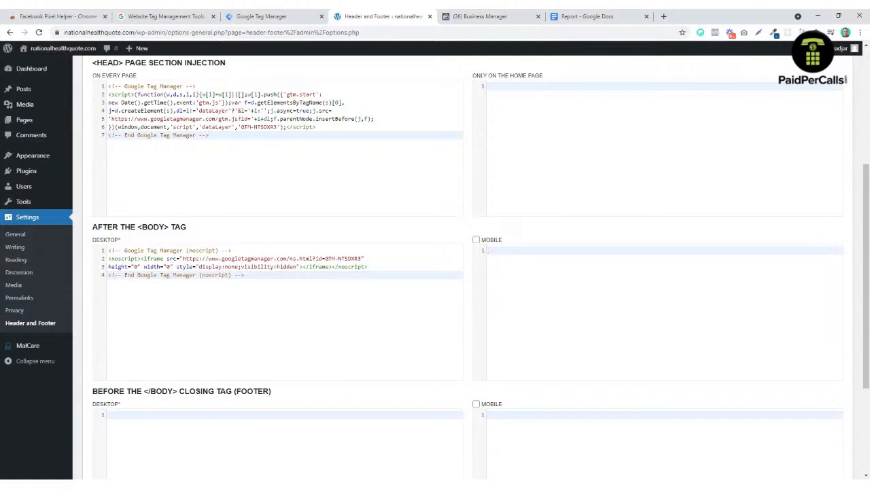
key(ctrl+v)
click(476, 240)
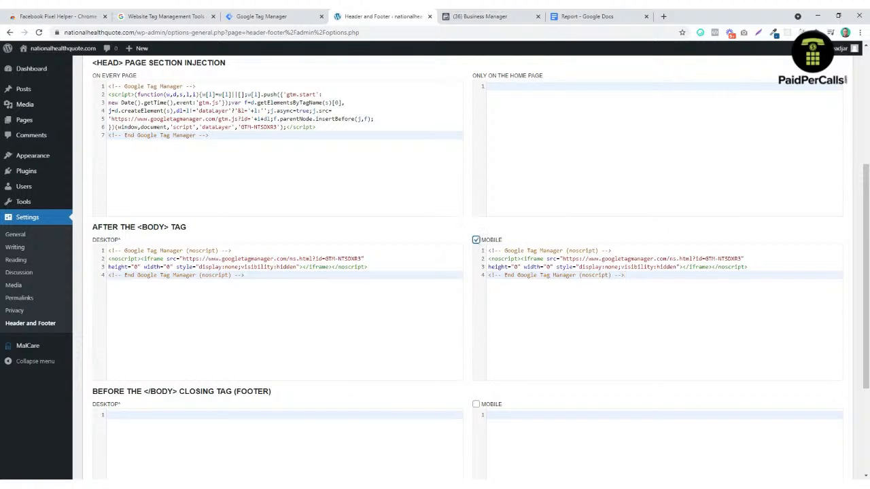
scroll(471, 312, down, 3)
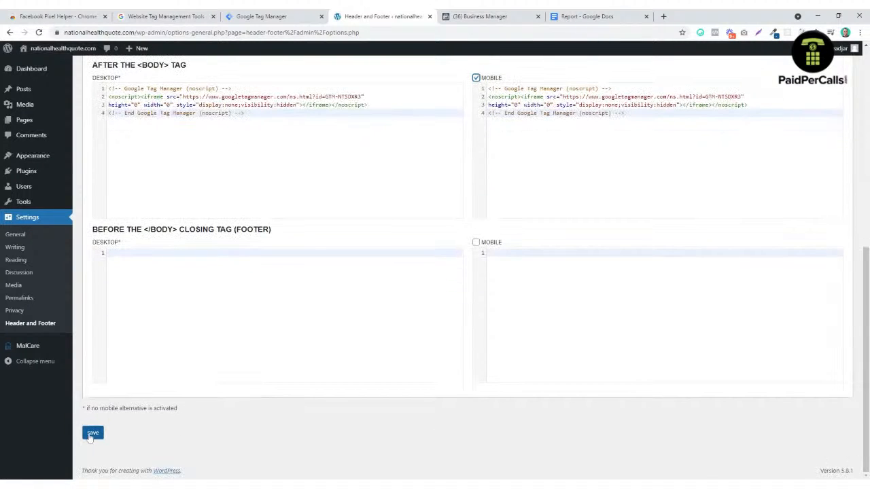
click(93, 433)
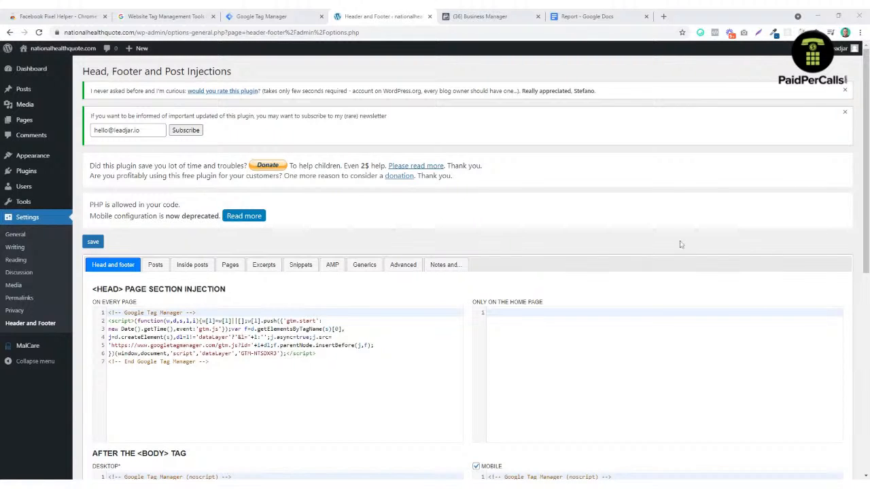
click(274, 15)
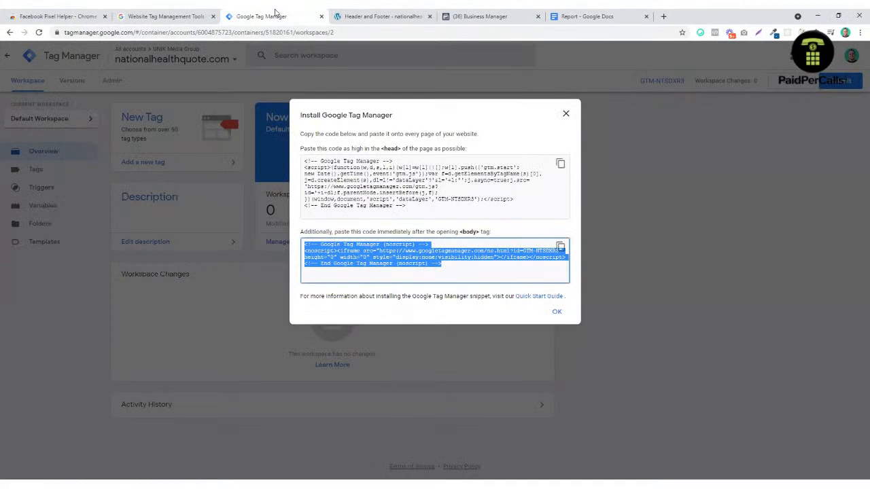
Step: Close the install dialog and start a new tag named 'Facebook Pixel' under Tags
click(556, 314)
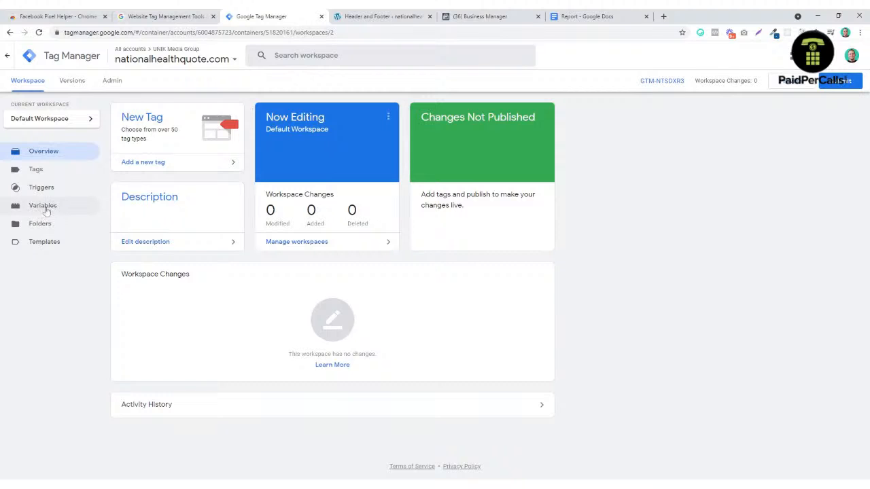
click(42, 172)
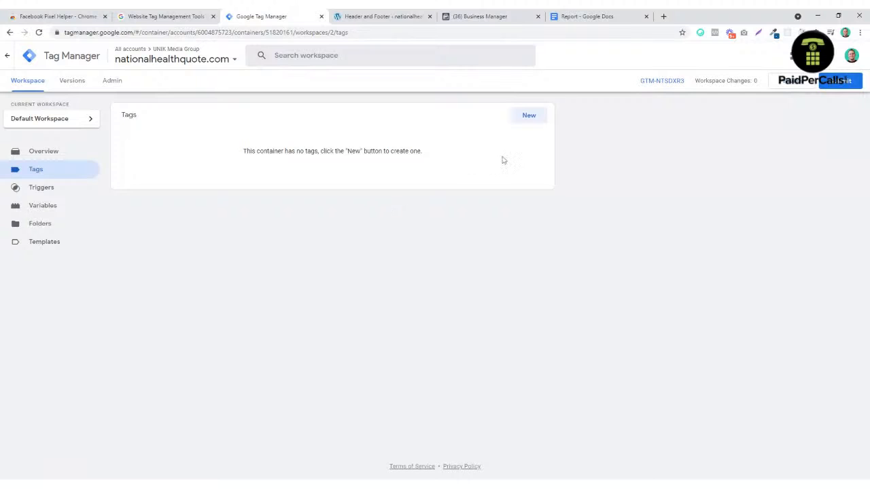
click(530, 118)
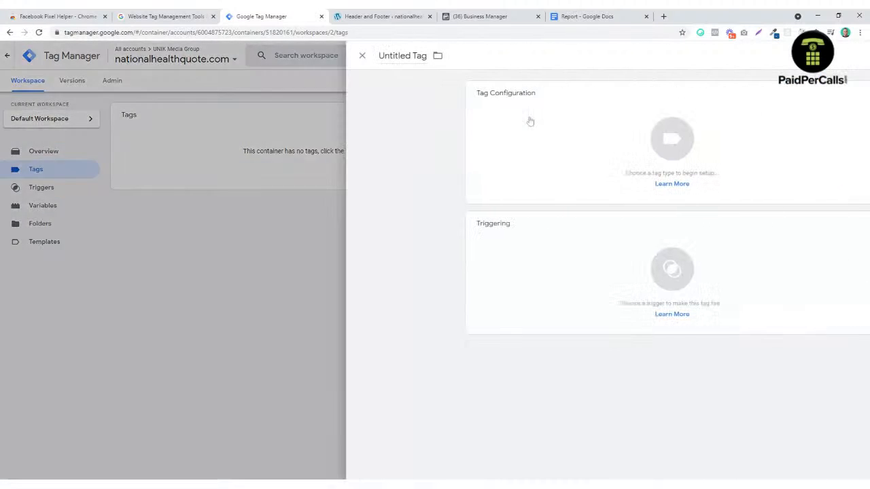
double_click(265, 56)
triple_click(266, 56)
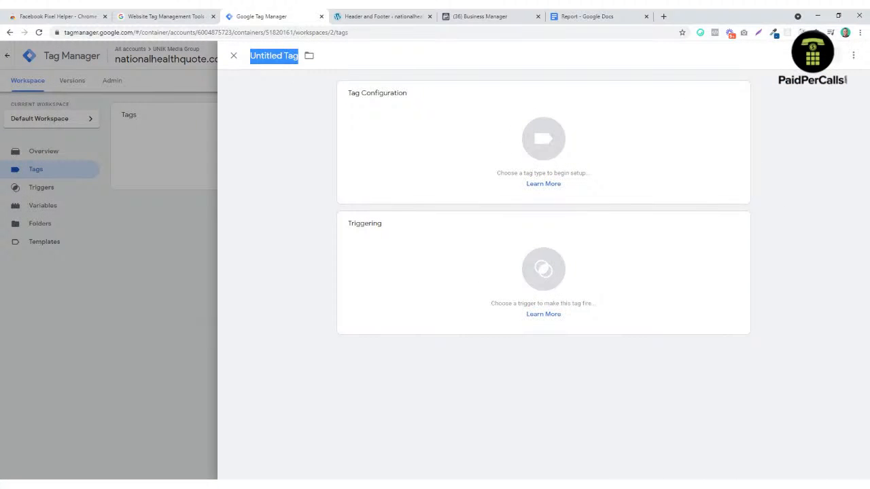
text(Fac)
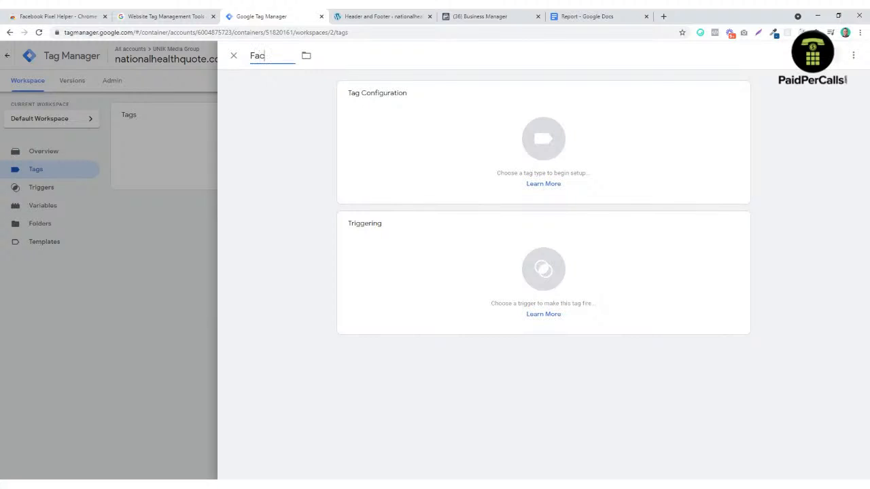
text(ebook Pixel)
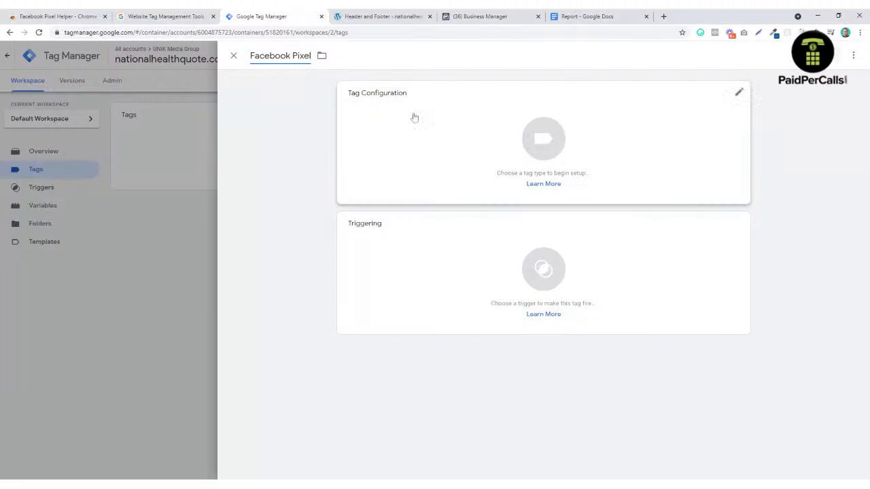
click(795, 128)
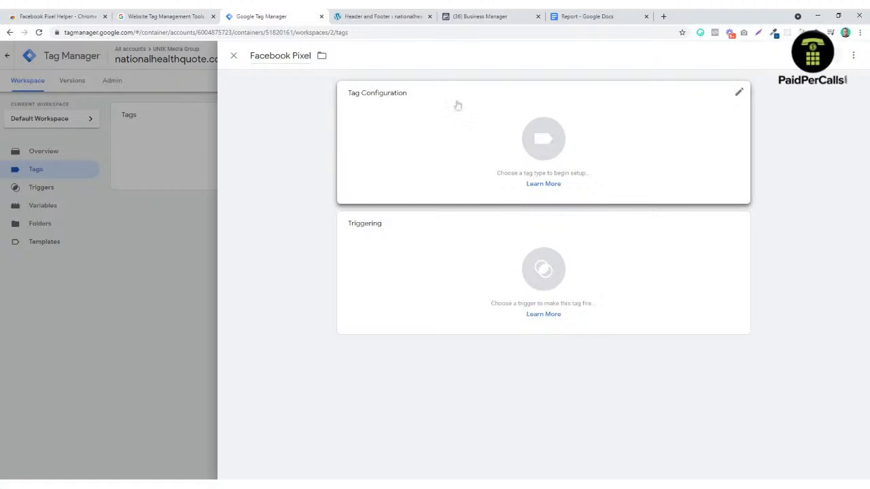
click(555, 129)
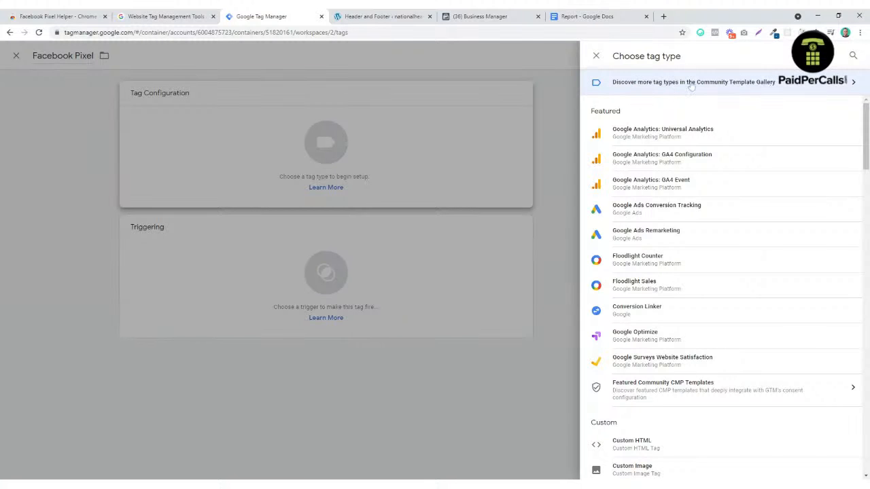
Step: Locate the Facebook Pixel template in the Community Template Gallery and choose Add to workspace
click(787, 87)
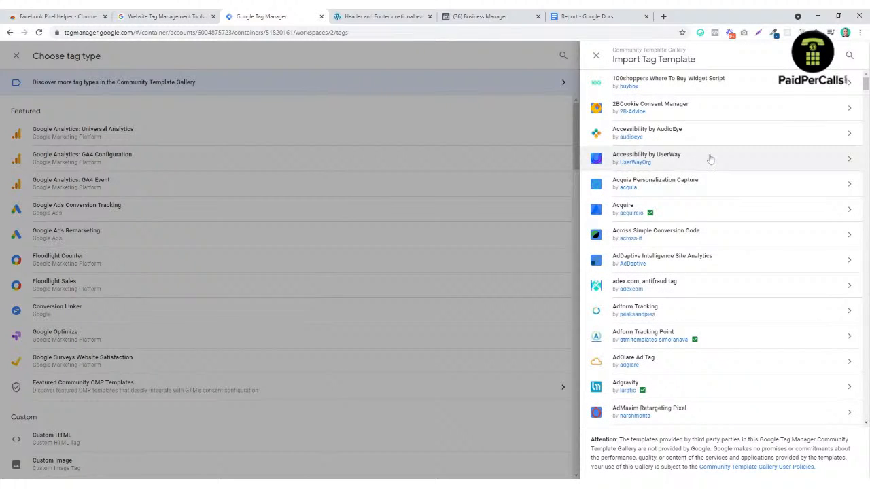
scroll(710, 159, down, 2)
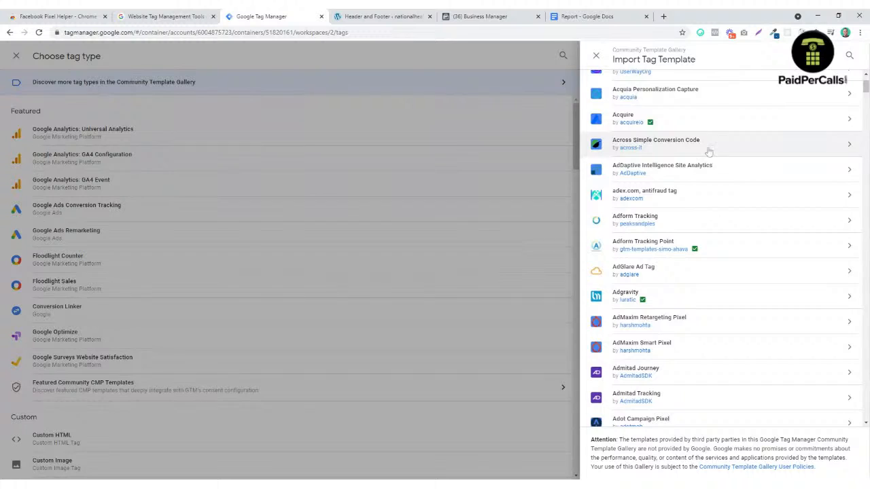
scroll(710, 159, down, 2)
scroll(712, 163, down, 2)
scroll(712, 163, down, 10)
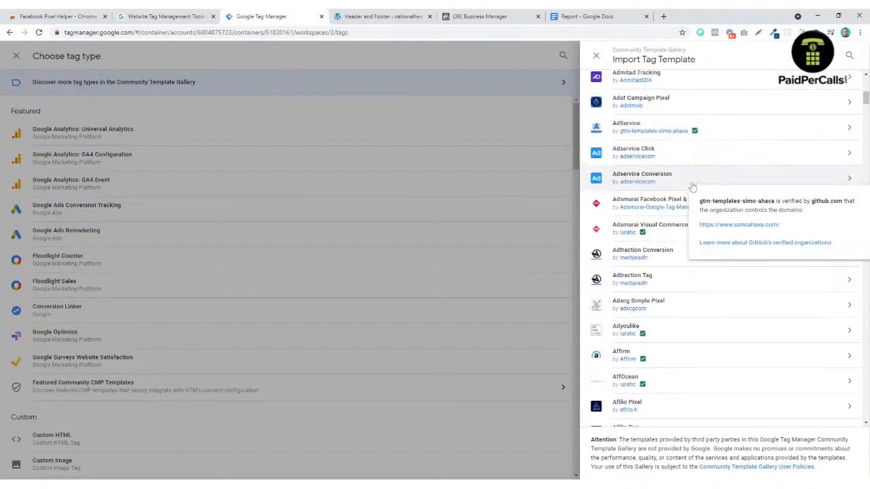
scroll(703, 206, down, 20)
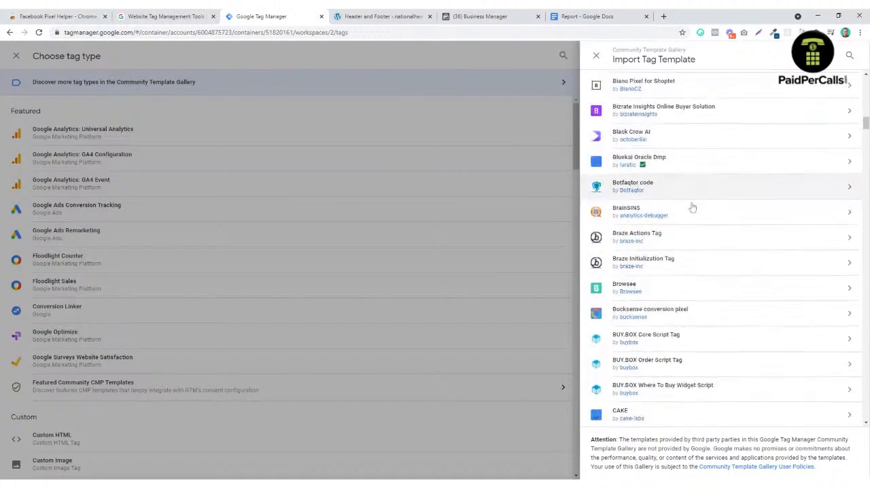
scroll(693, 204, down, 15)
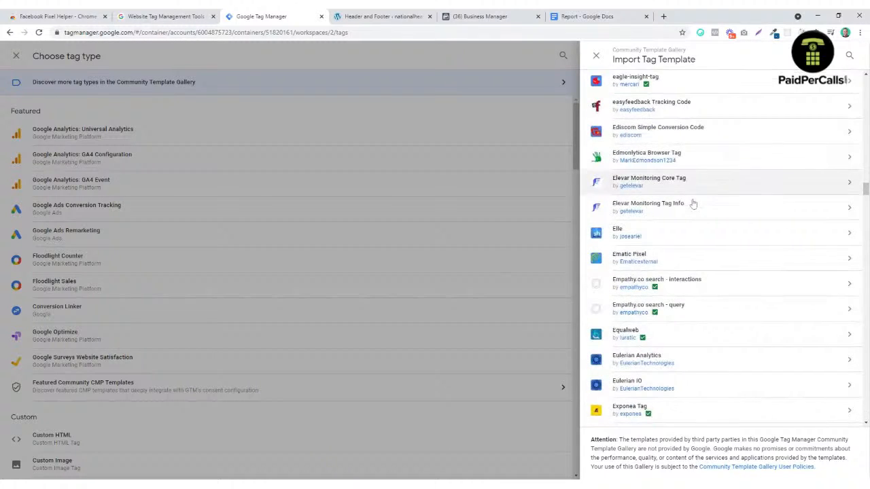
scroll(692, 203, down, 5)
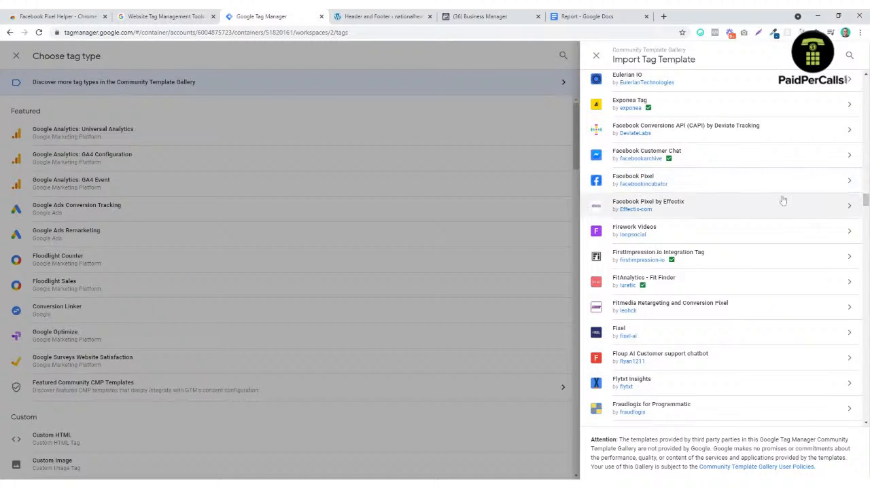
click(689, 180)
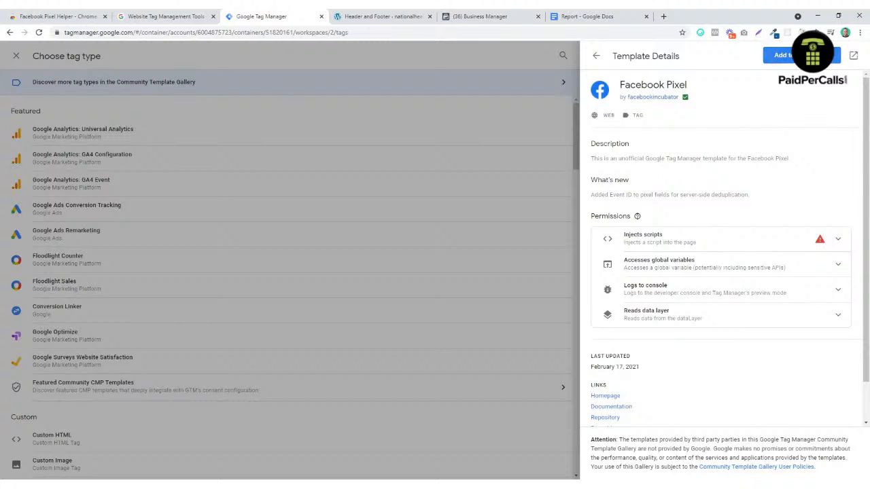
click(782, 56)
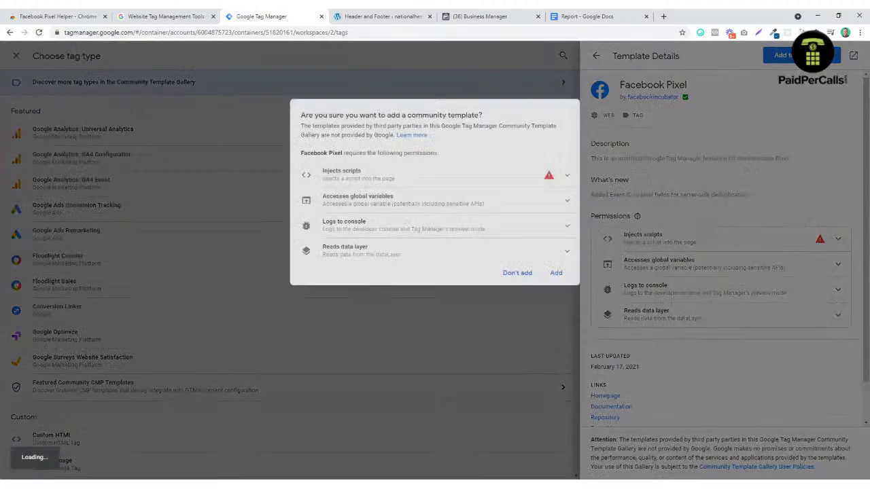
Step: Add the Facebook Pixel community template so the new tag uses it as its type
click(556, 274)
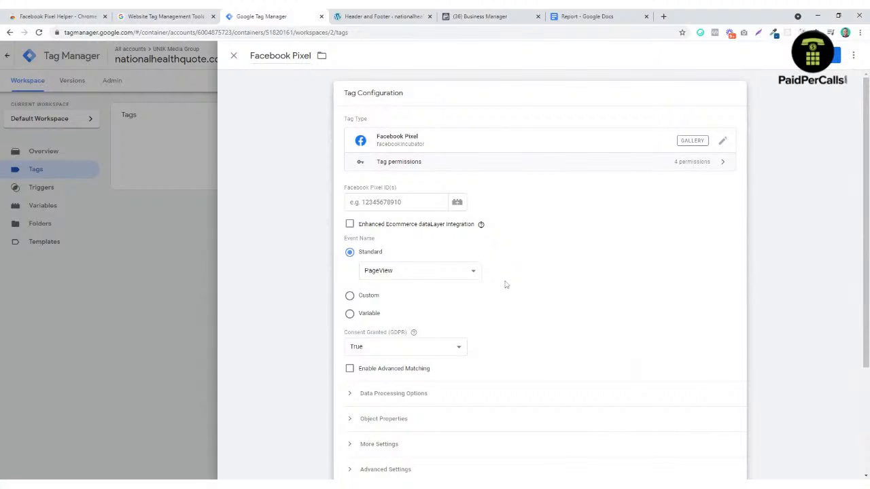
mouse_move(481, 225)
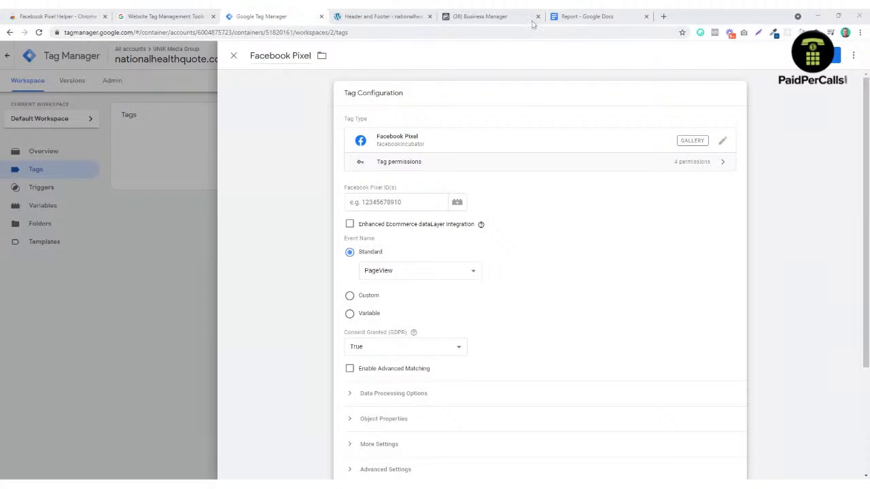
Step: In Business Settings > Pages, search 'nation' and add the National Health Quotes page
click(483, 18)
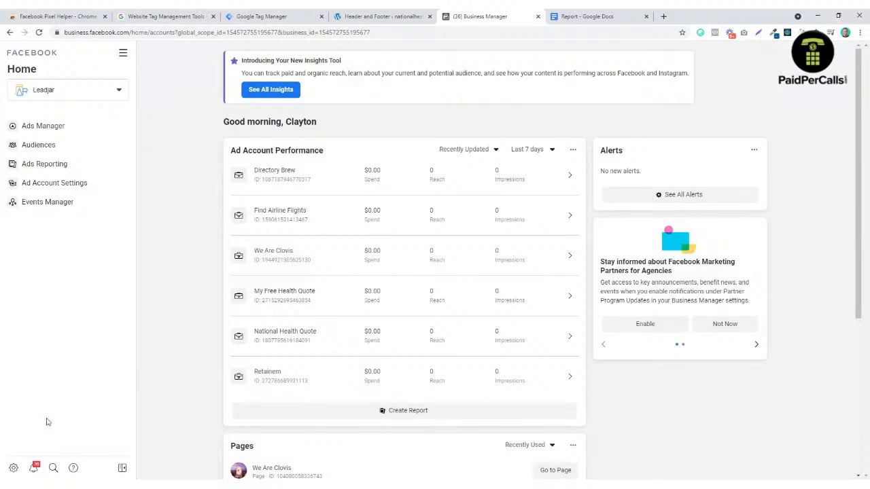
click(12, 469)
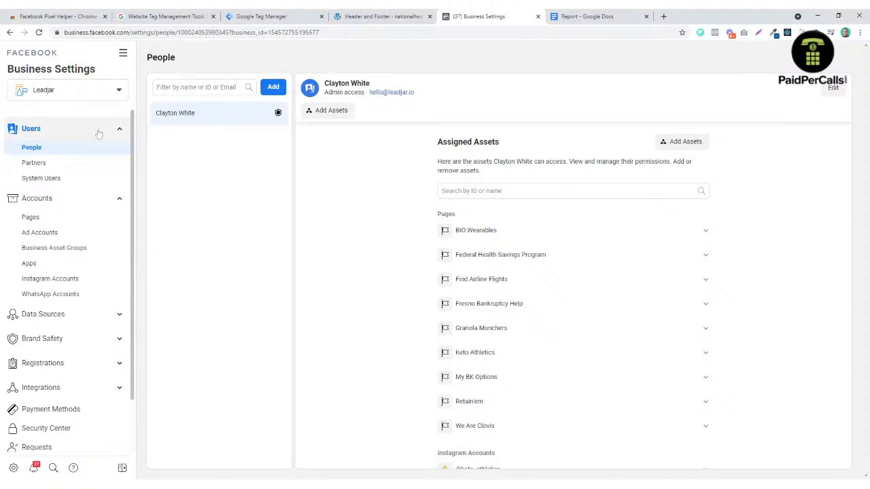
click(77, 222)
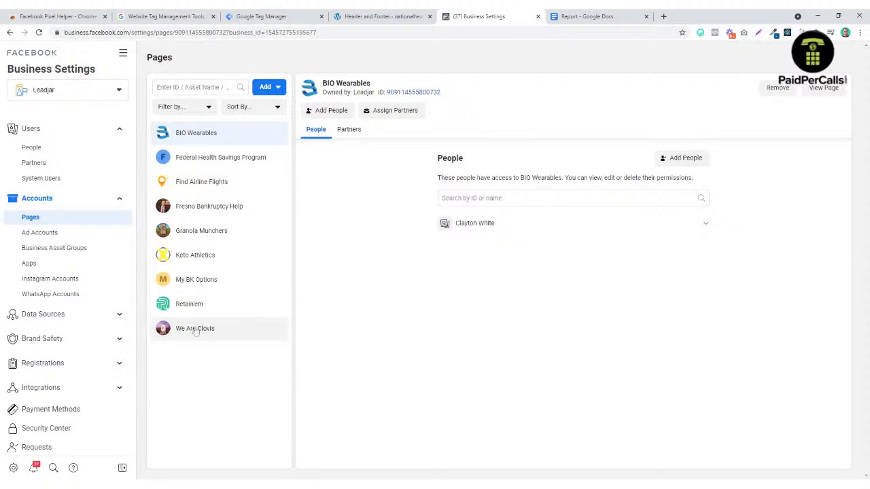
click(277, 89)
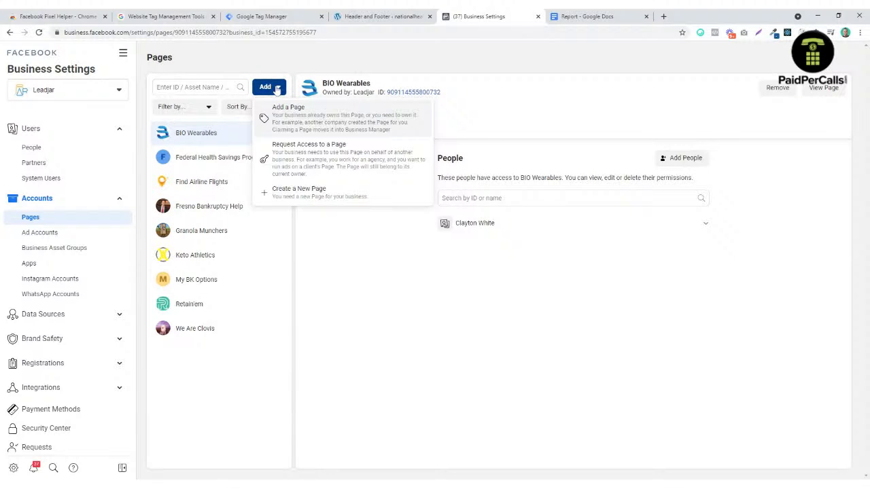
click(331, 118)
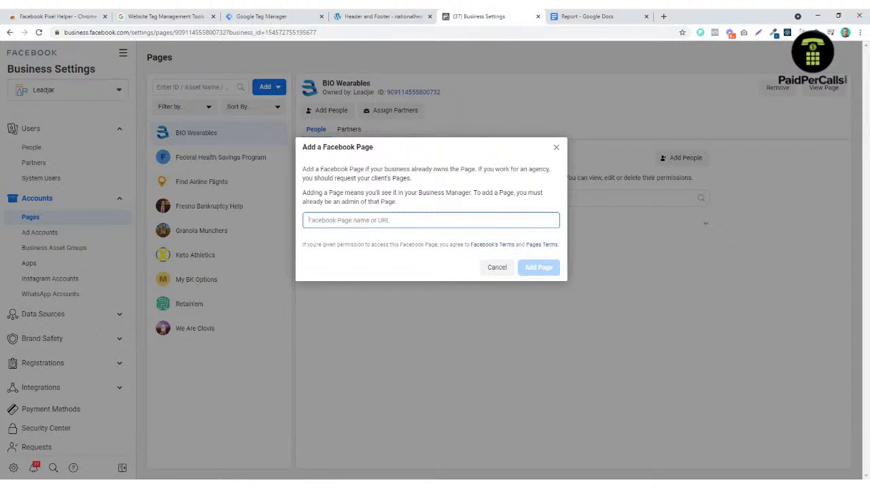
text(nation)
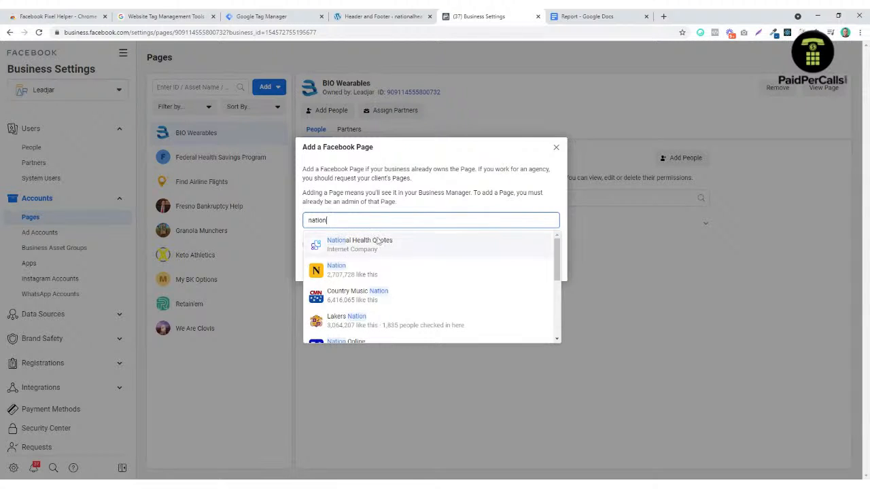
click(379, 242)
click(541, 297)
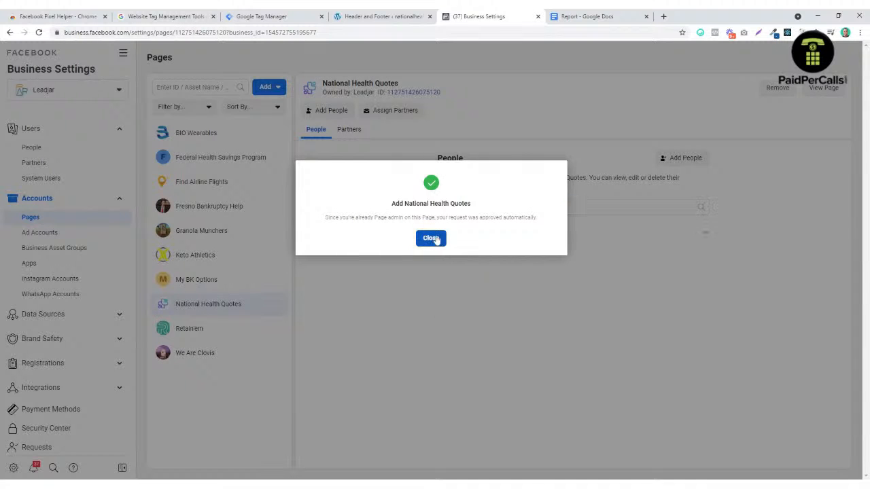
click(431, 239)
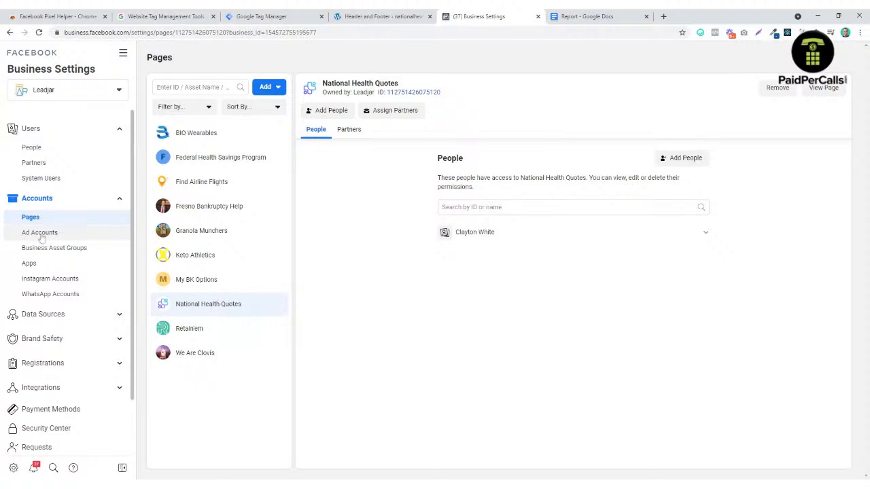
Step: Give the team member Manage Ad Account access on the National Health Quote ad account
click(62, 233)
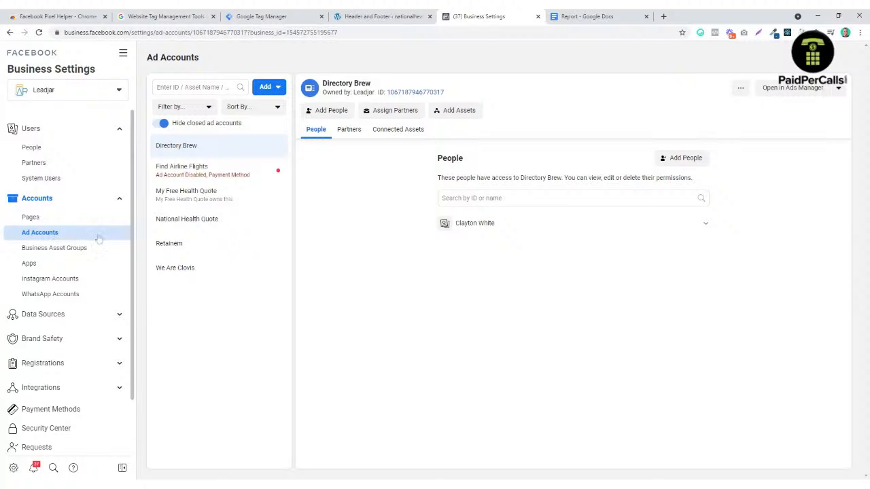
click(231, 226)
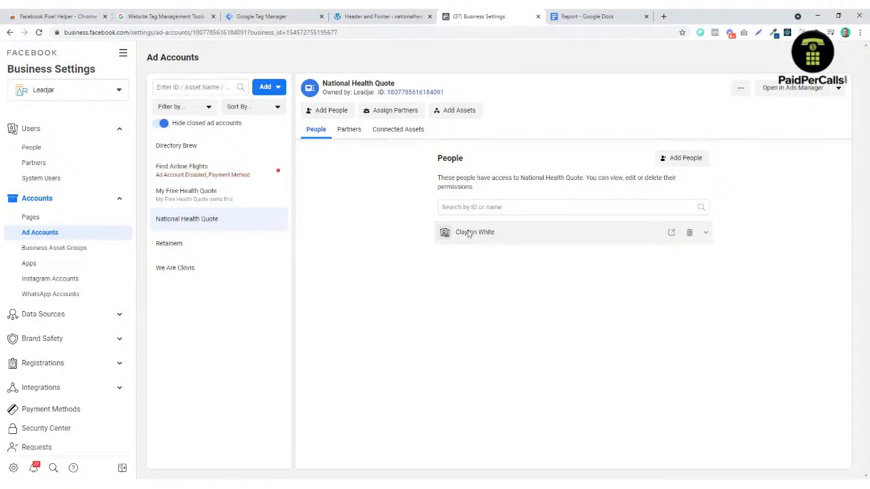
click(690, 160)
click(388, 195)
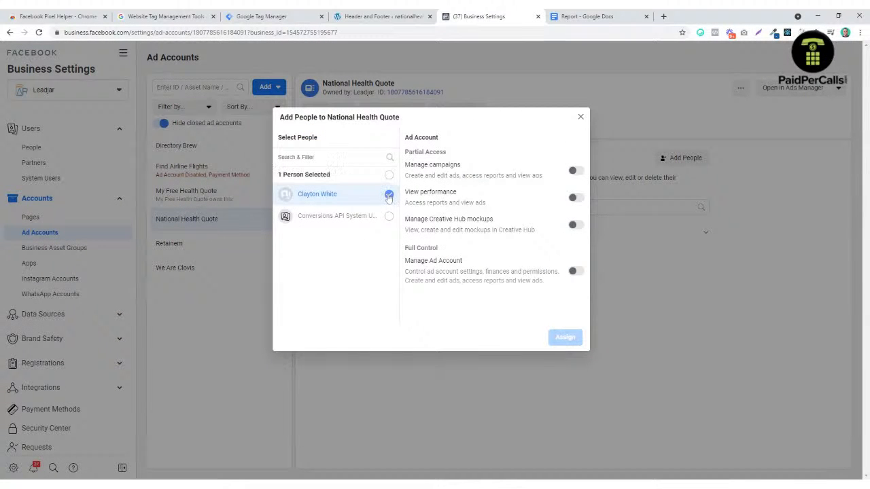
click(578, 271)
click(565, 339)
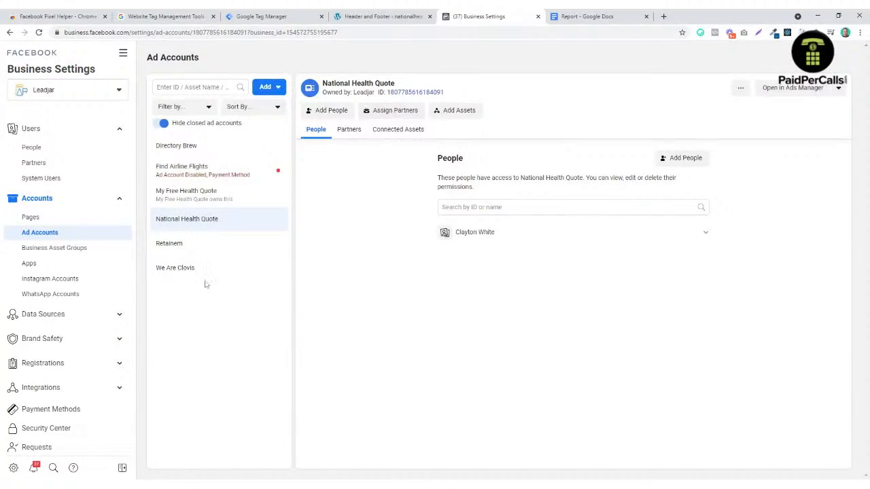
click(389, 135)
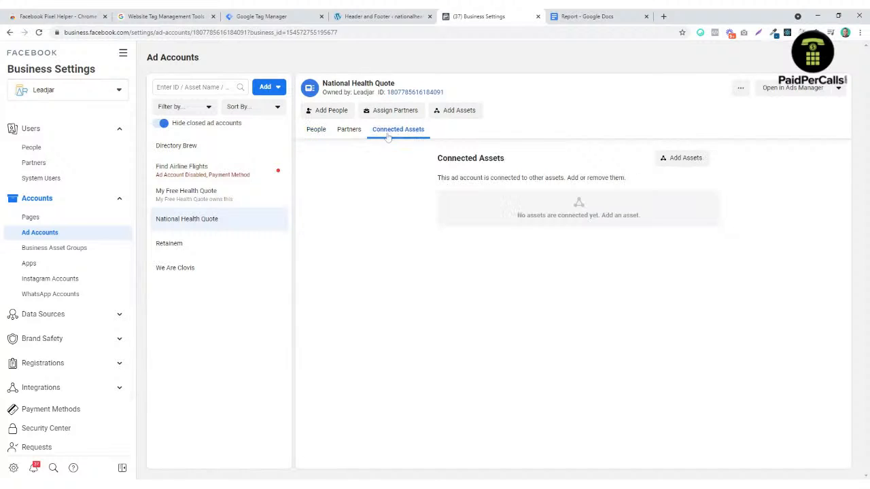
click(79, 317)
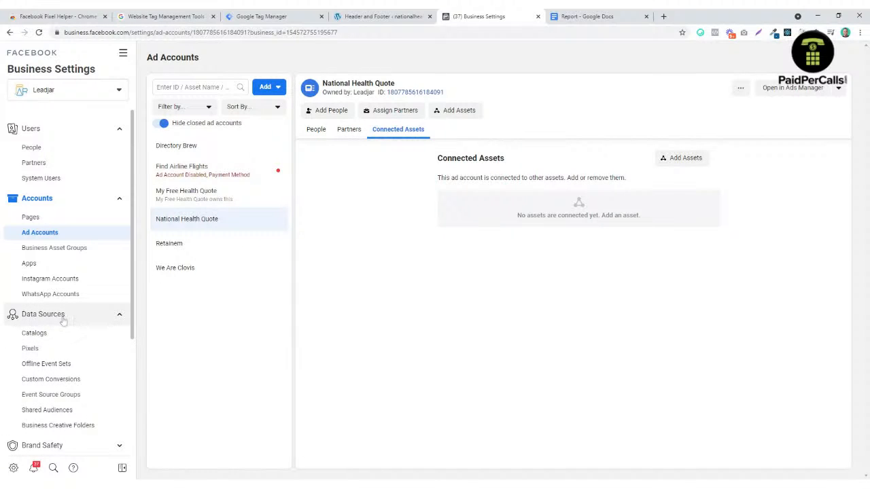
Step: Create a pixel under Data Sources > Pixels named 'National Health Quote Demo Pixel'
click(30, 350)
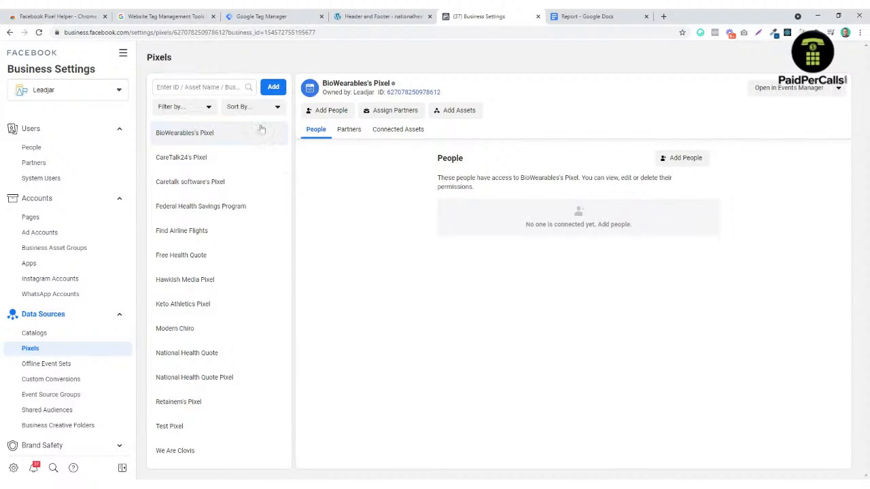
click(272, 87)
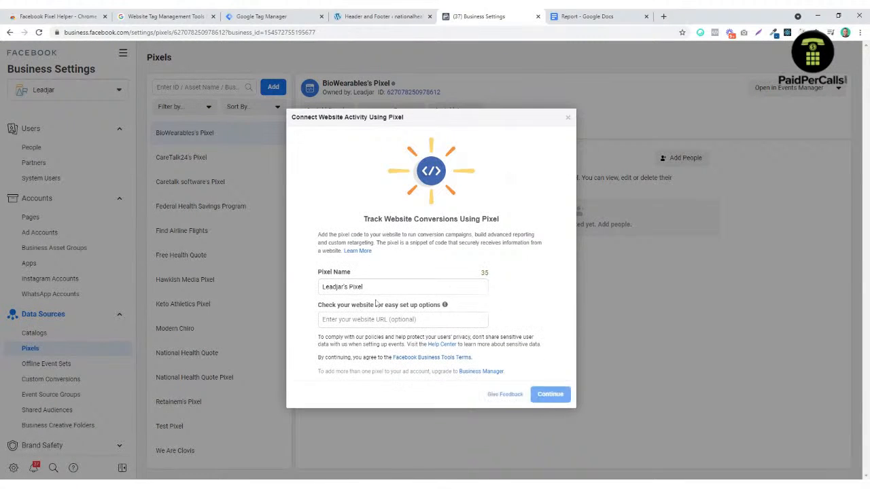
drag(363, 287, 275, 290)
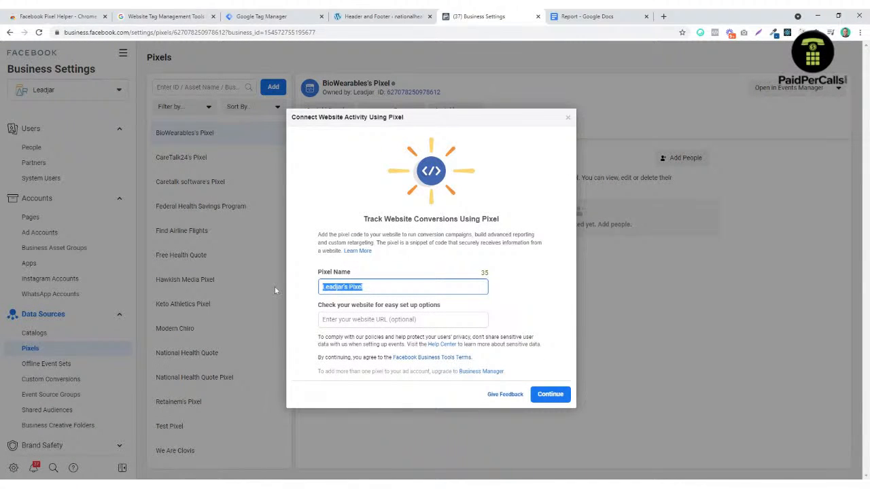
text(National Health Quote Demo)
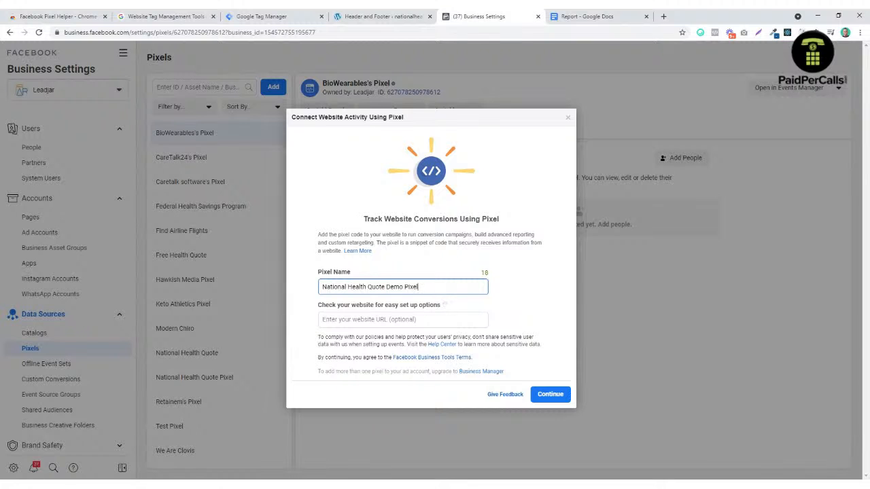
click(557, 396)
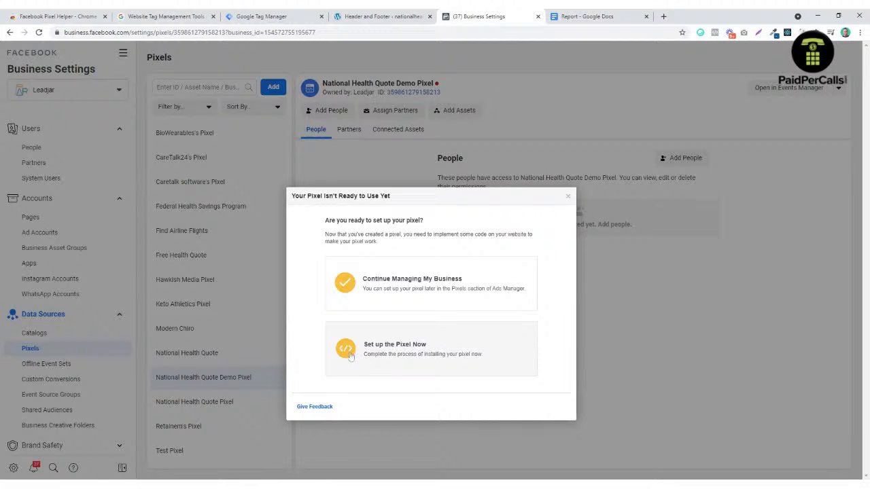
Step: Review the demo pixel's manual-install base code, then close the Install Pixel dialog
click(385, 353)
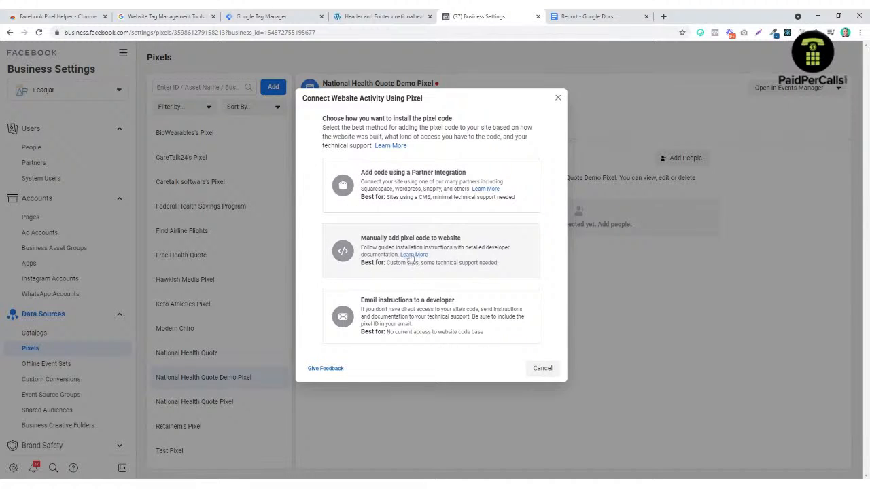
click(502, 247)
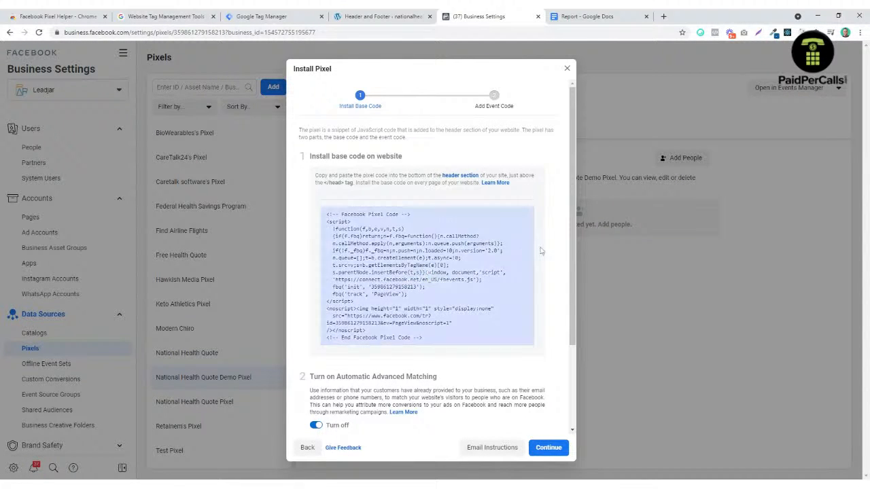
scroll(555, 277, down, 3)
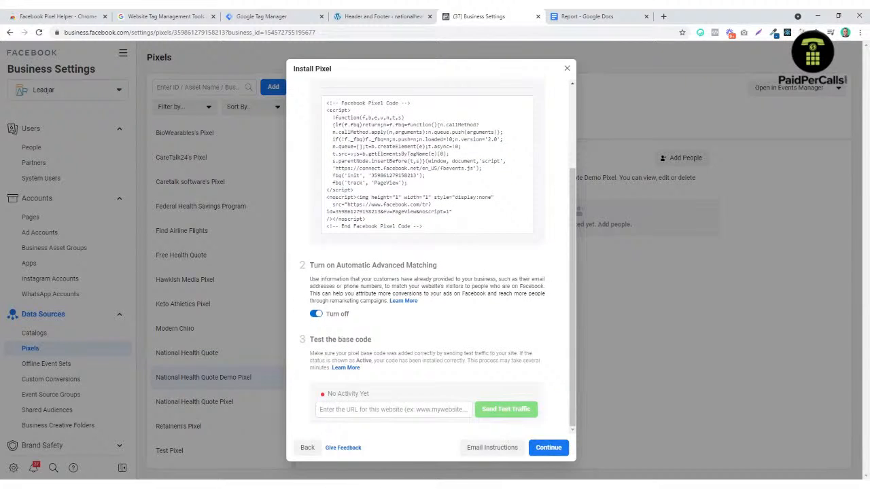
scroll(421, 258, up, 3)
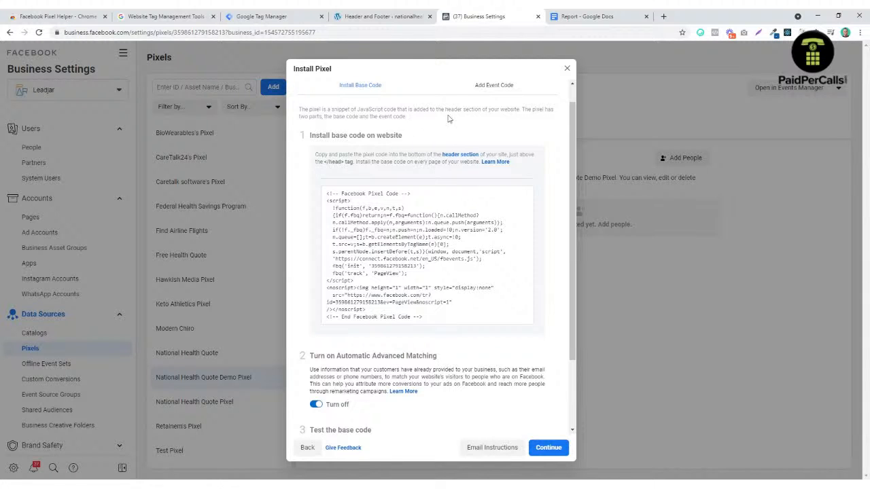
click(240, 15)
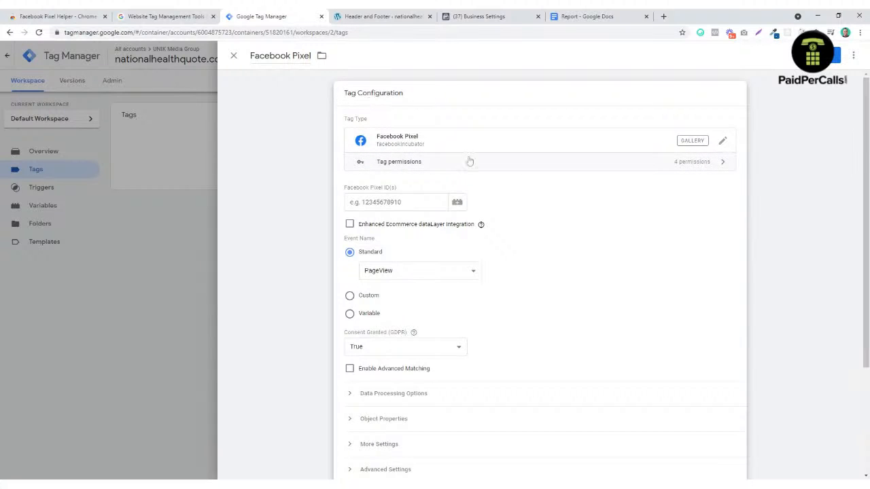
click(491, 17)
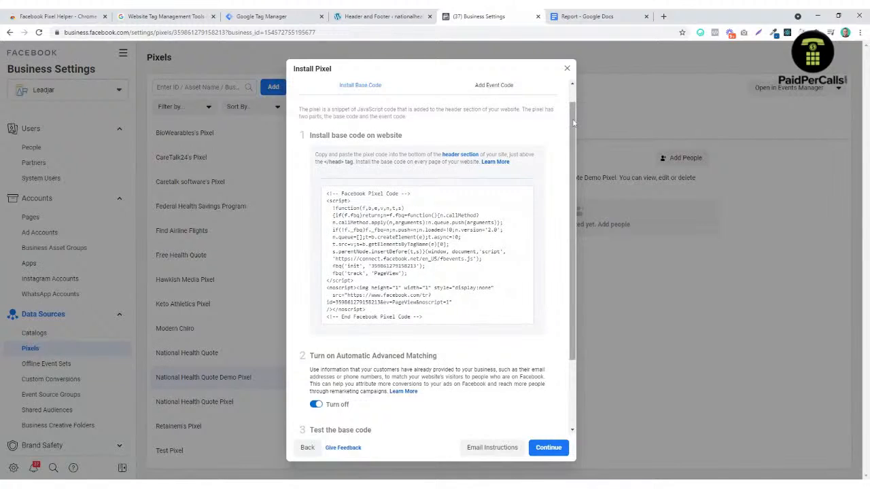
click(568, 70)
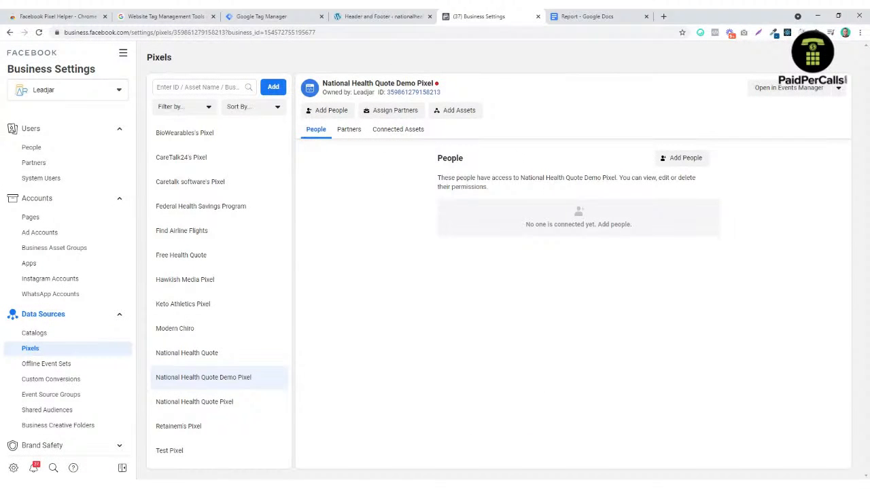
Step: Give the team member Manage Pixel access to the demo pixel
click(683, 157)
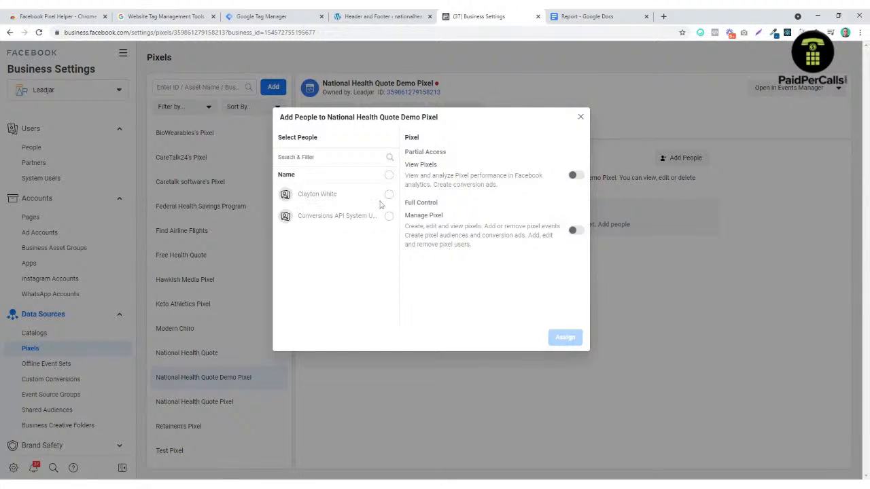
click(387, 199)
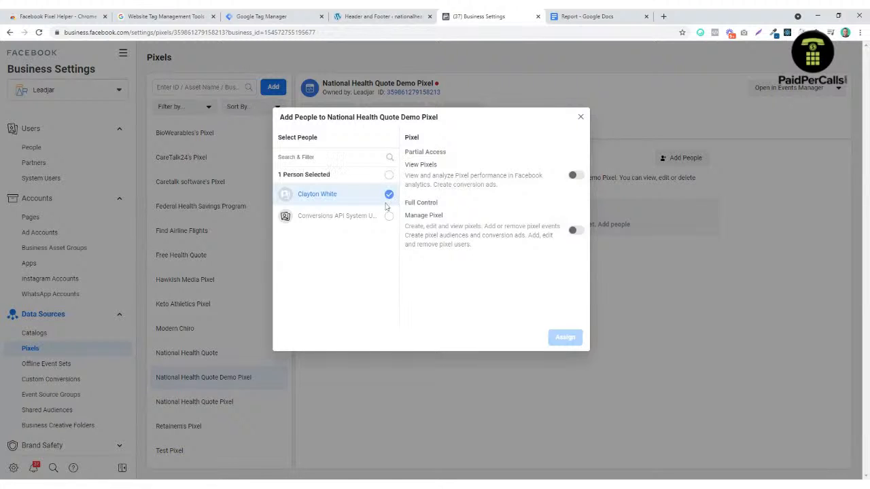
click(576, 233)
click(566, 338)
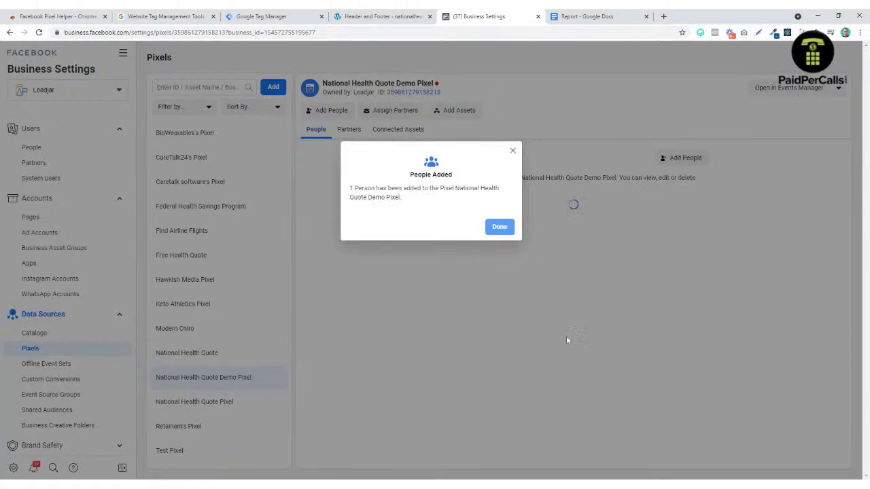
click(500, 226)
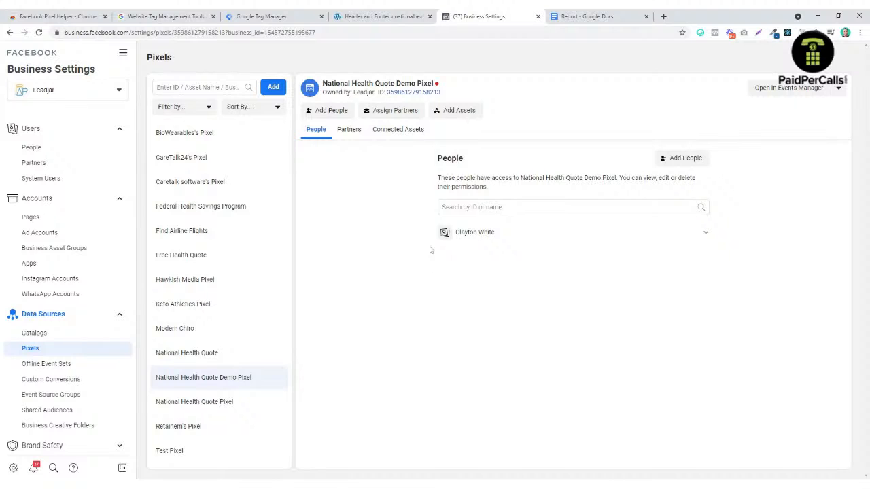
Step: Connect the National Health Quote ad account to the pixel and open it in Events Manager
click(406, 130)
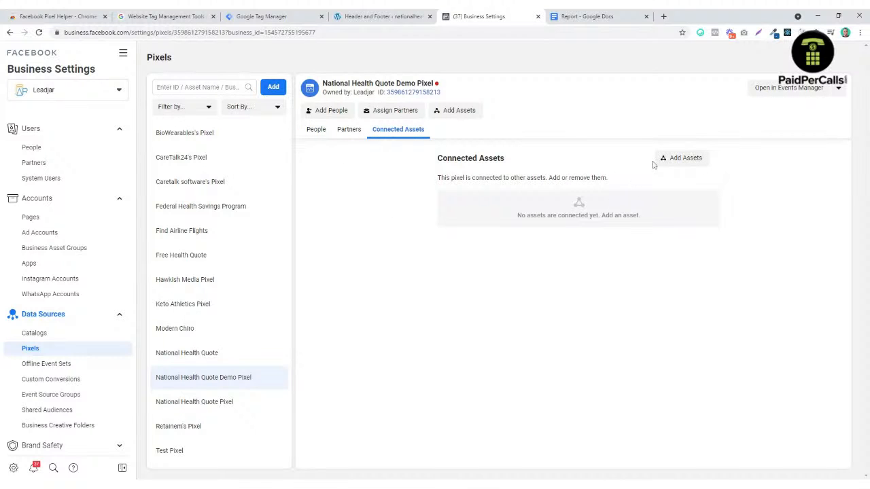
click(677, 158)
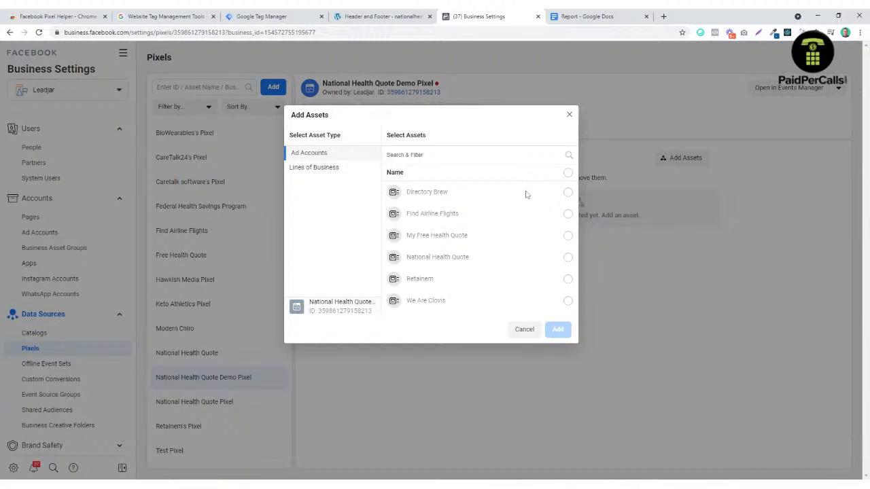
click(567, 258)
click(559, 330)
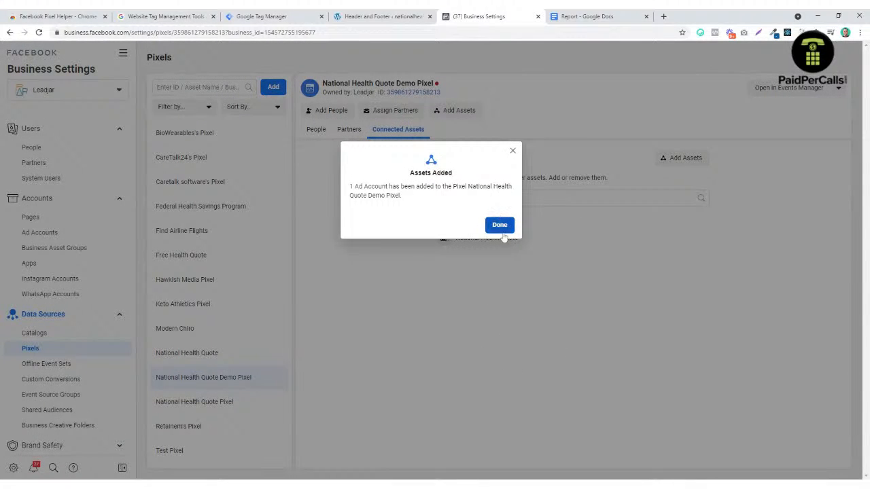
click(510, 231)
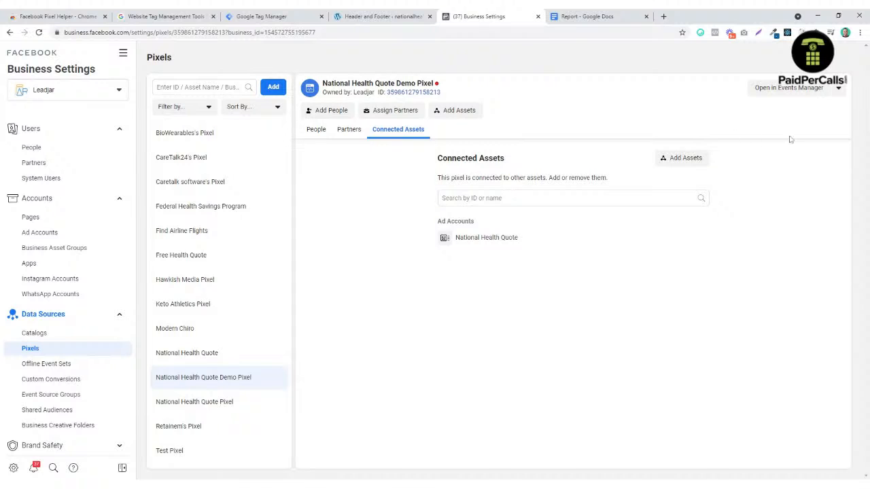
click(781, 89)
click(480, 16)
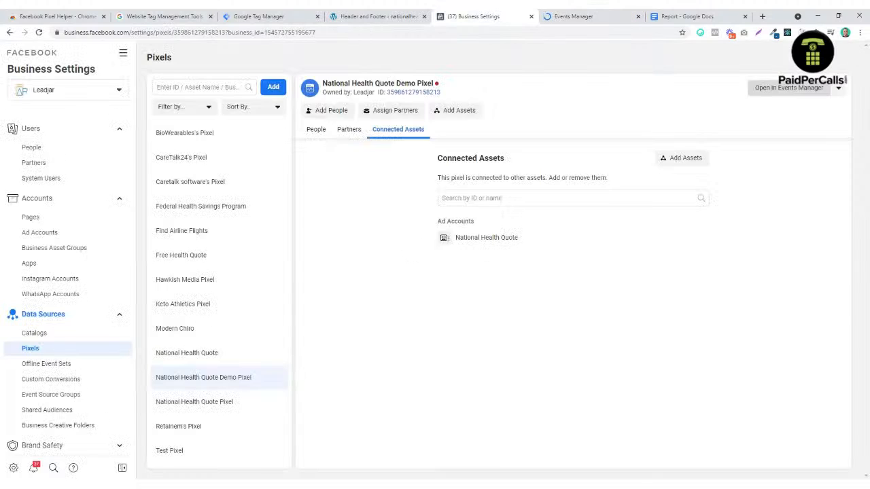
Step: Copy the demo pixel's Pixel ID from its Settings tab in Events Manager
click(584, 20)
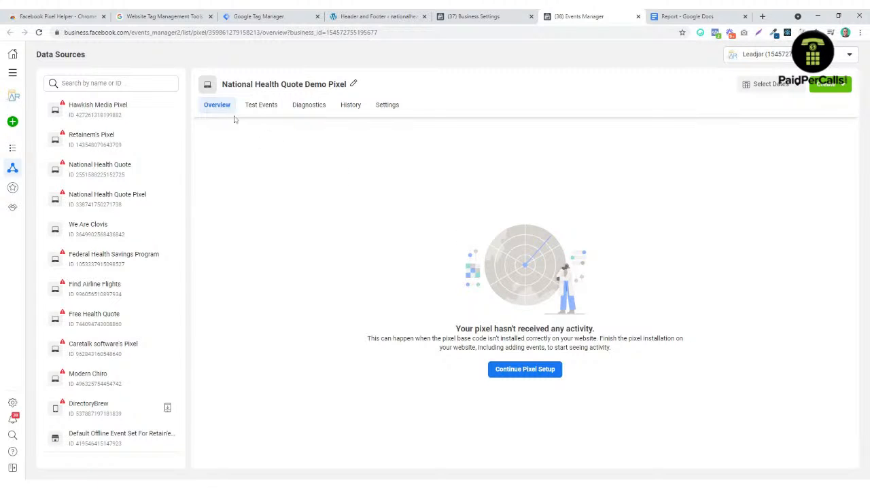
click(391, 108)
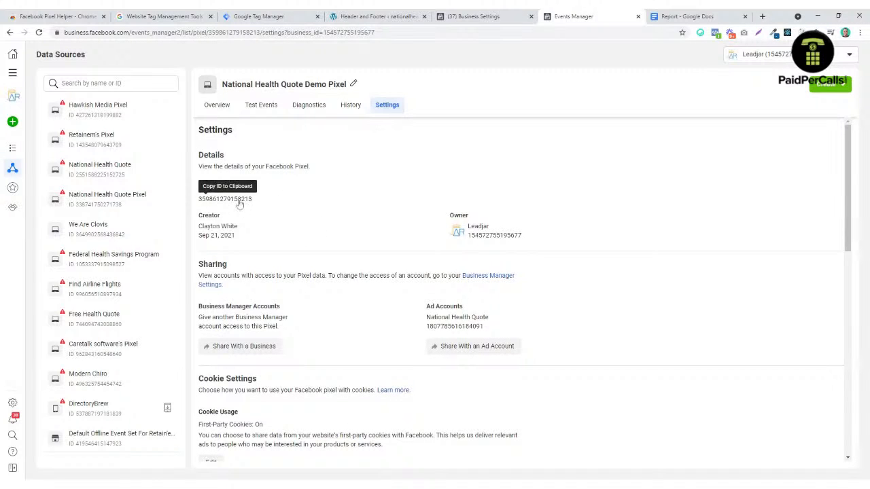
click(240, 203)
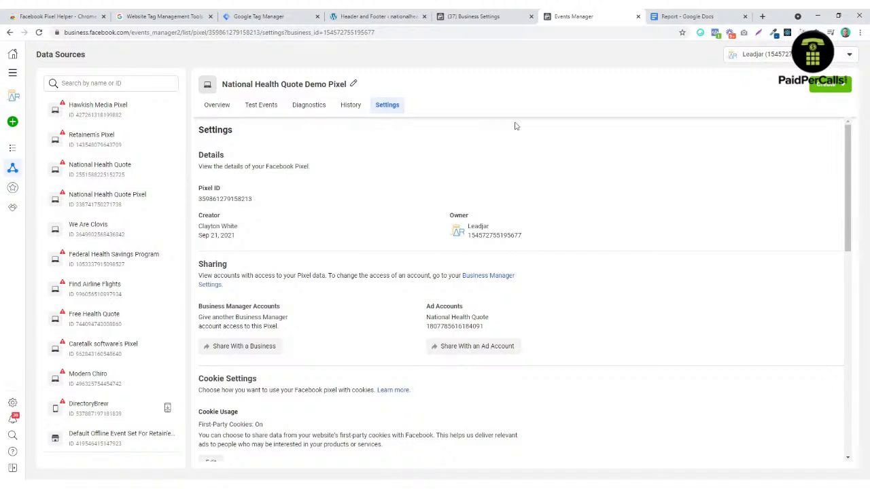
Step: Paste the copied Pixel ID into the Facebook Pixel tag, keeping the PageView standard event
click(360, 17)
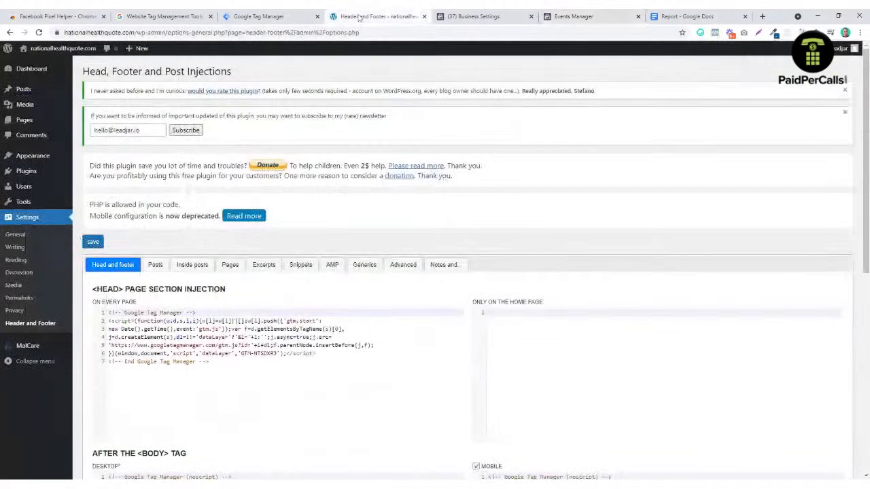
click(265, 17)
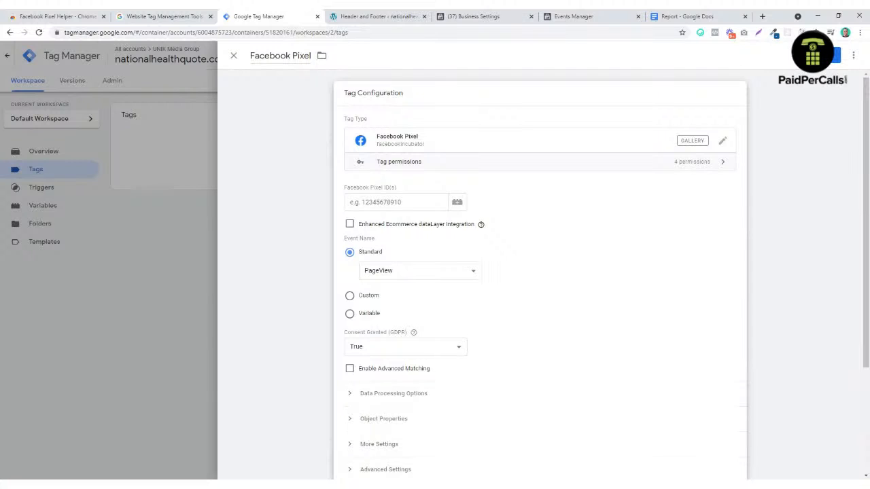
click(394, 203)
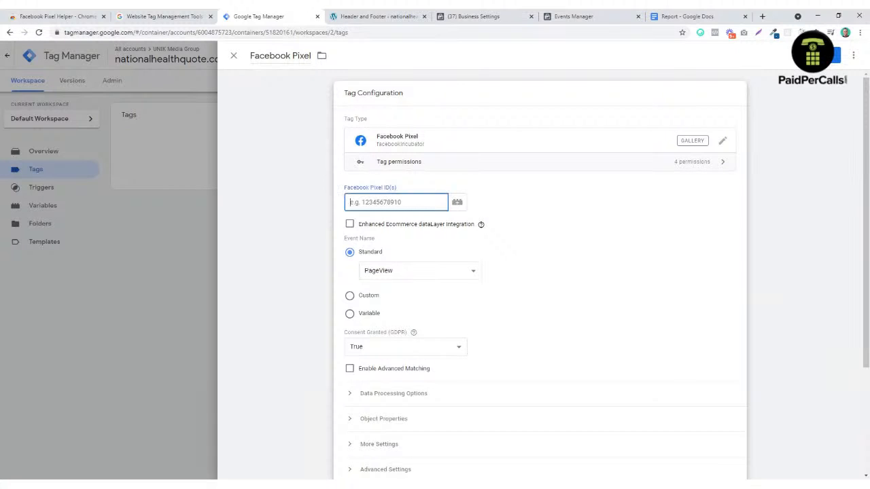
key(ctrl+v)
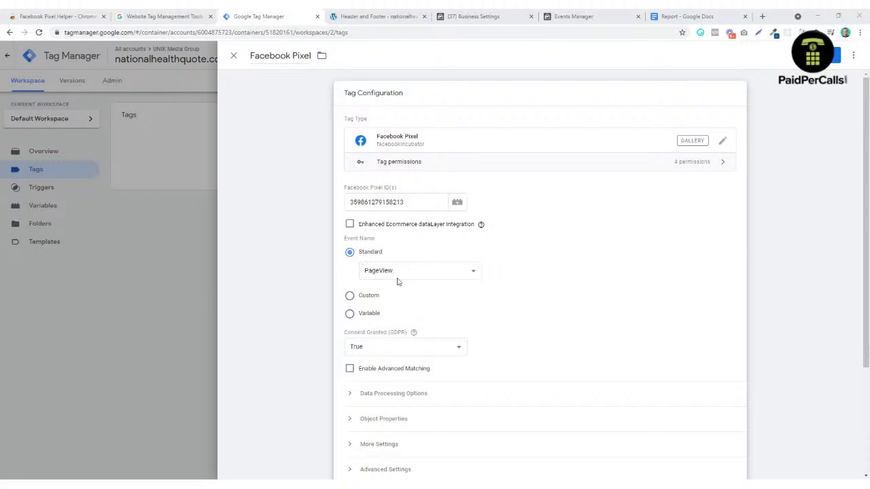
click(430, 278)
click(610, 272)
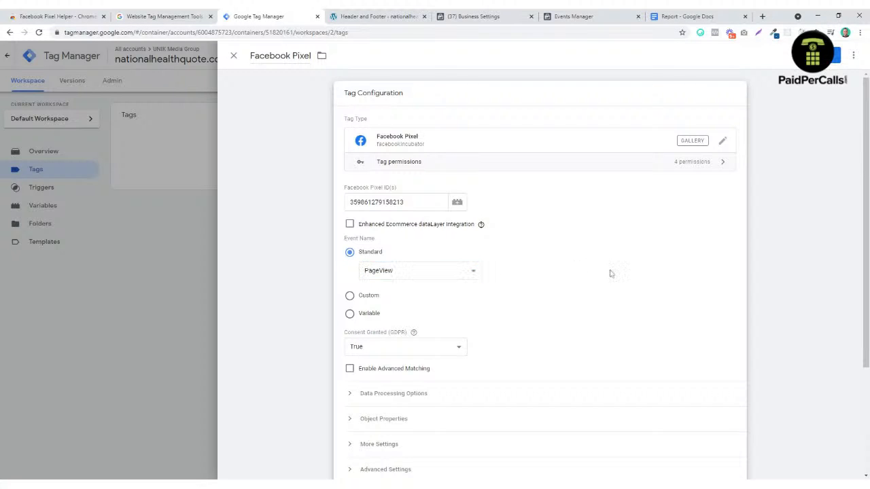
Step: Set the tag firing priority to 10 under Advanced Settings
scroll(610, 272, down, 2)
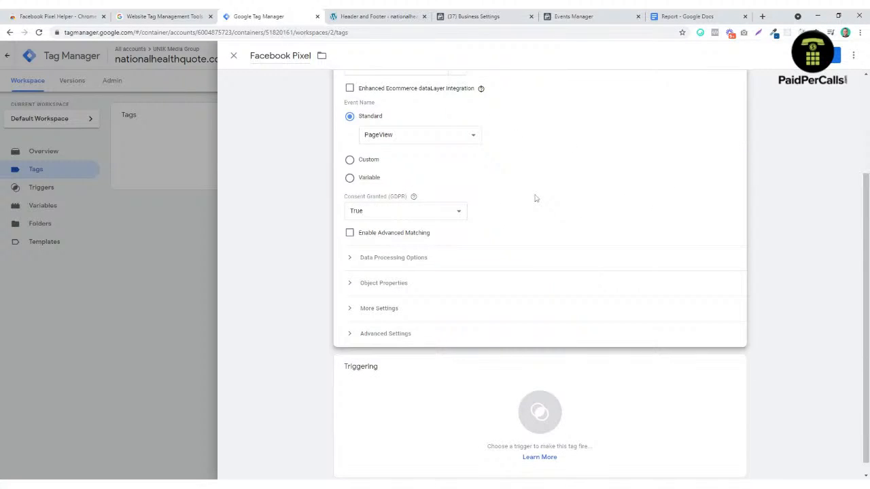
click(353, 338)
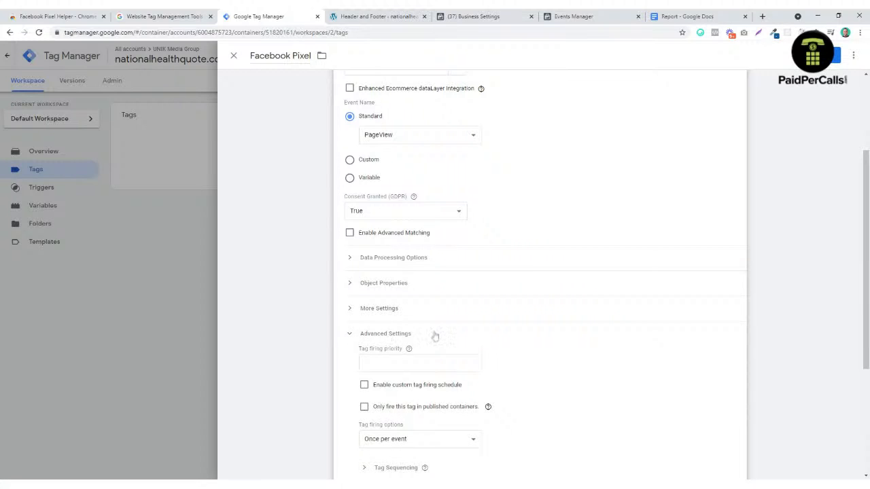
scroll(488, 331, down, 2)
click(432, 273)
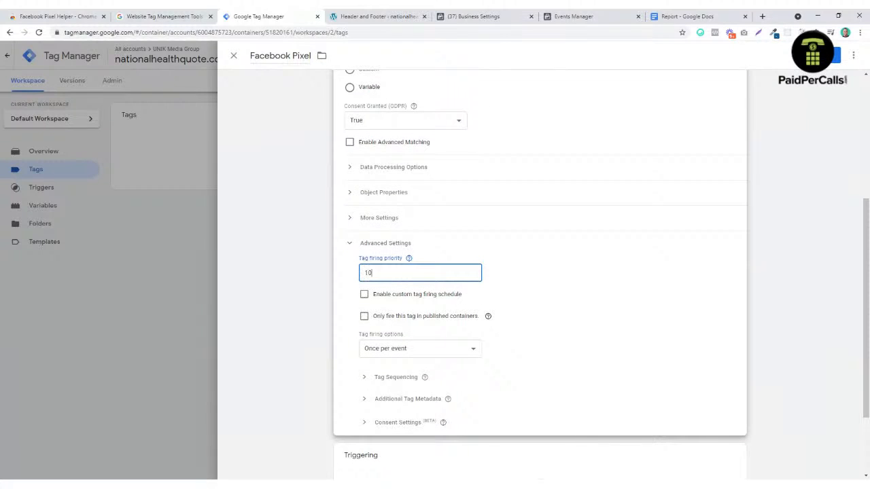
click(603, 274)
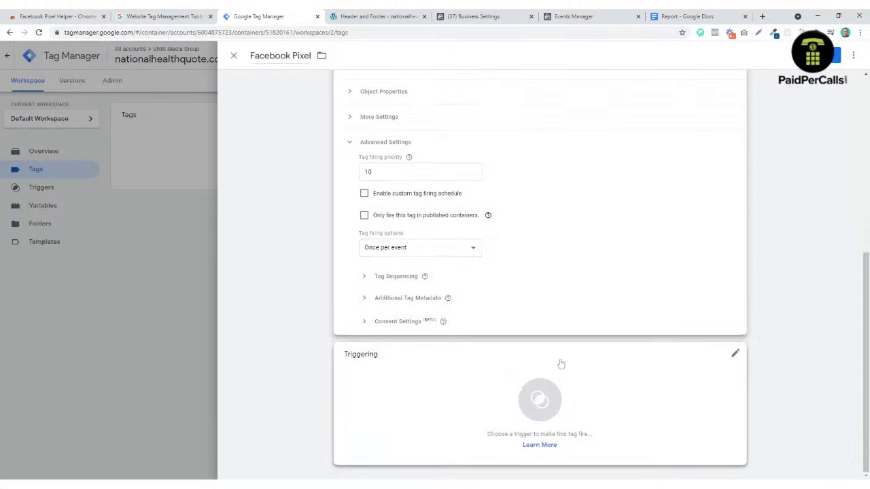
Step: Set the tag to fire on the All Pages trigger and save it
click(539, 401)
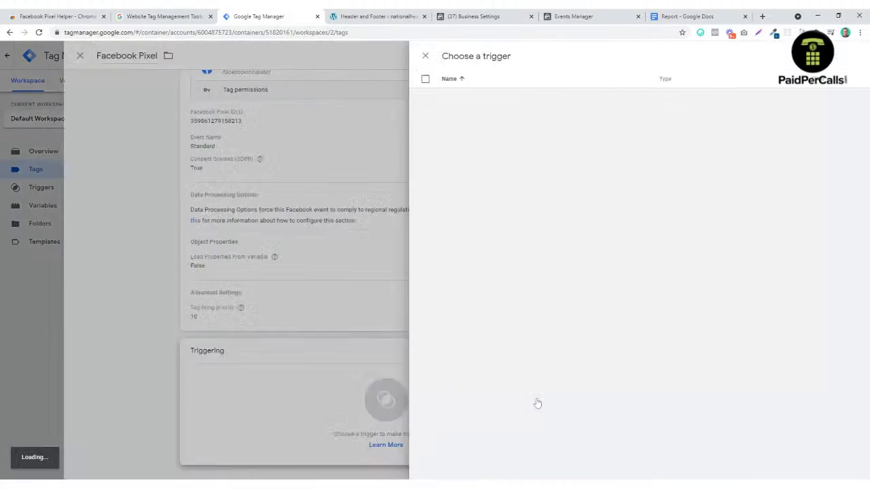
click(185, 389)
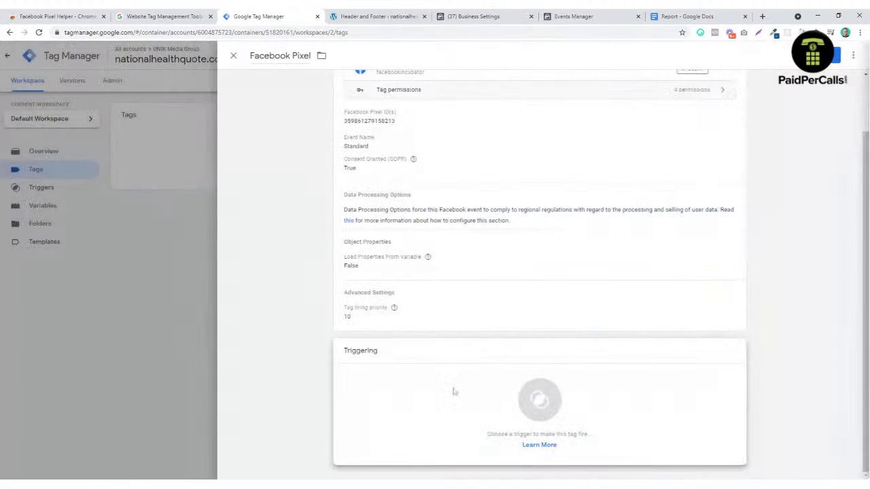
click(529, 397)
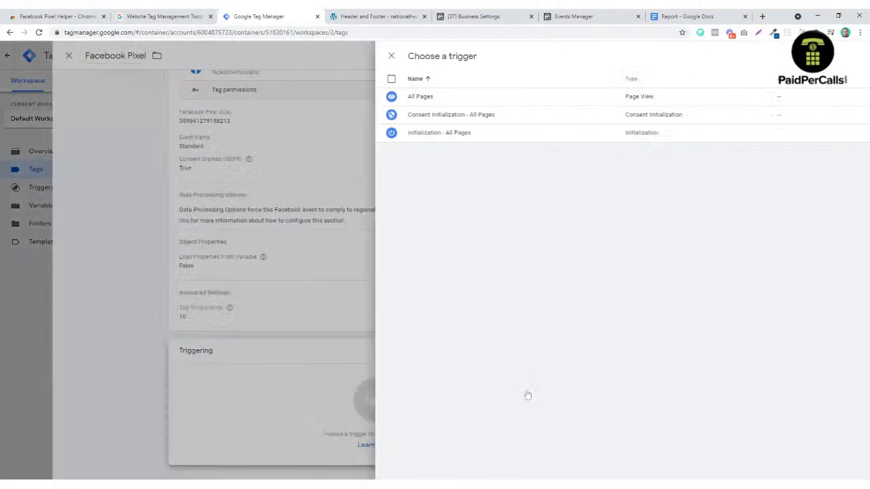
click(278, 98)
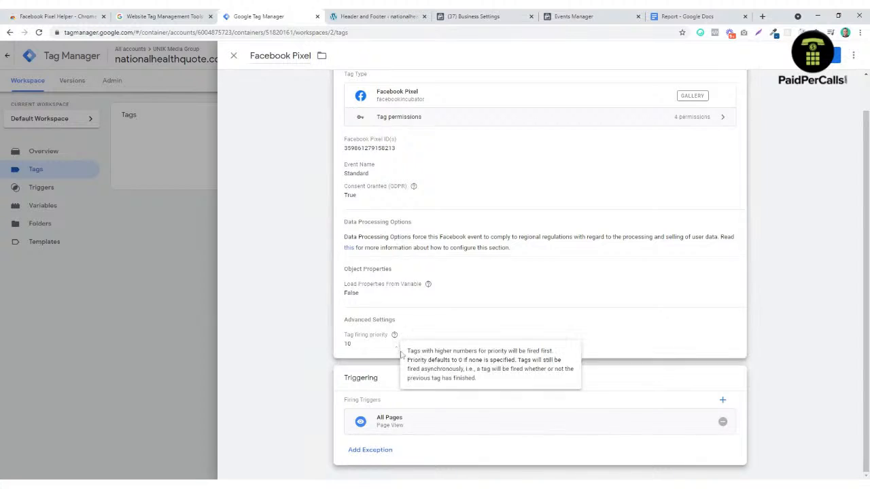
scroll(421, 330, up, 1)
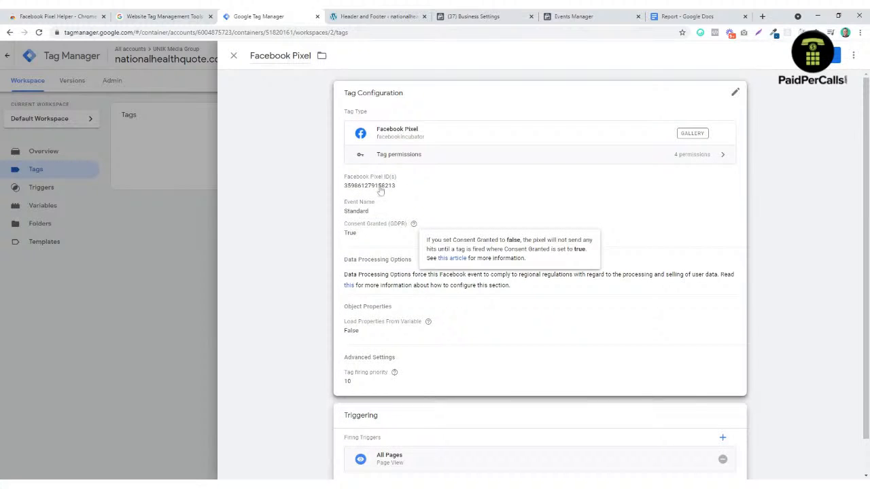
click(834, 56)
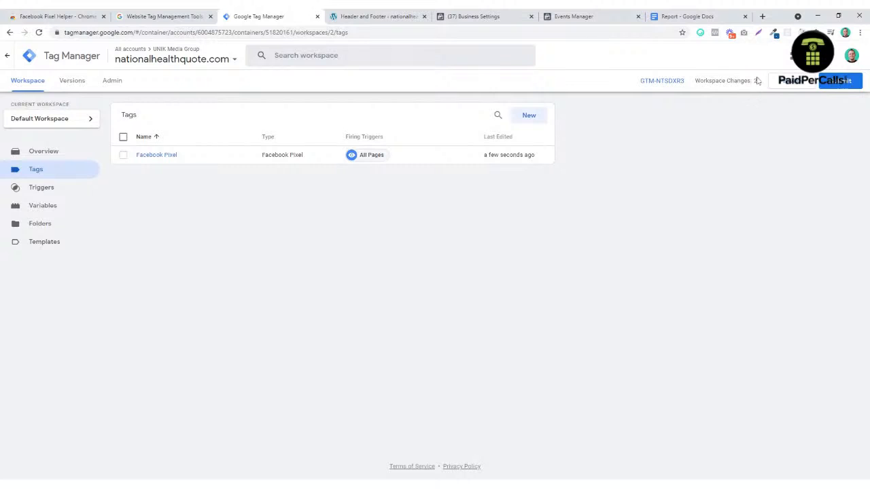
Step: Publish the changes as version 'Facebook Pixel' with description 'Added facebook pixel'
click(845, 83)
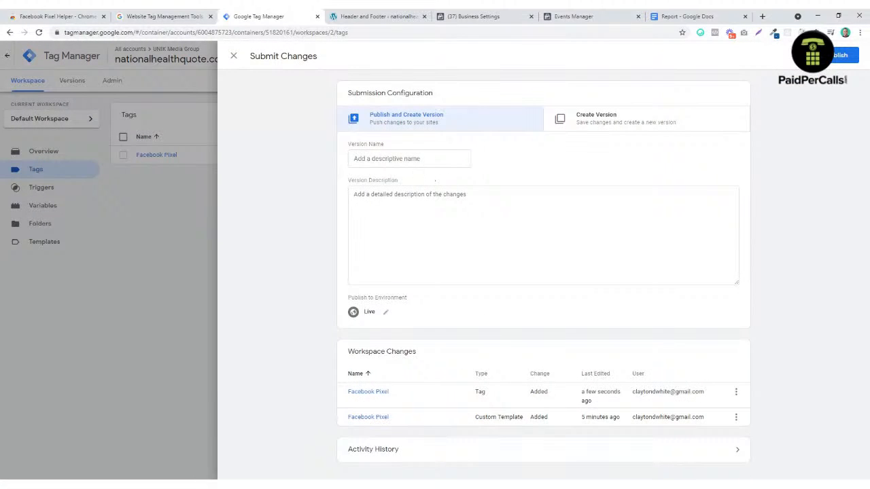
text(Facebook Pixel)
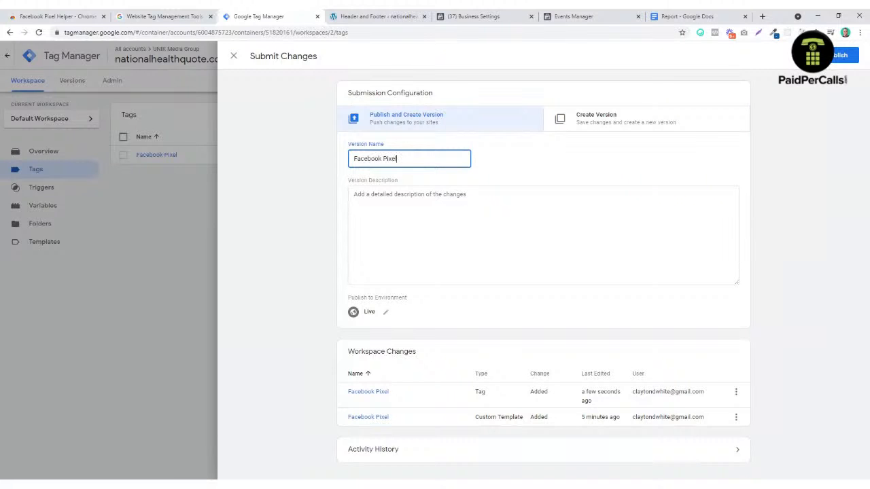
key(Tab)
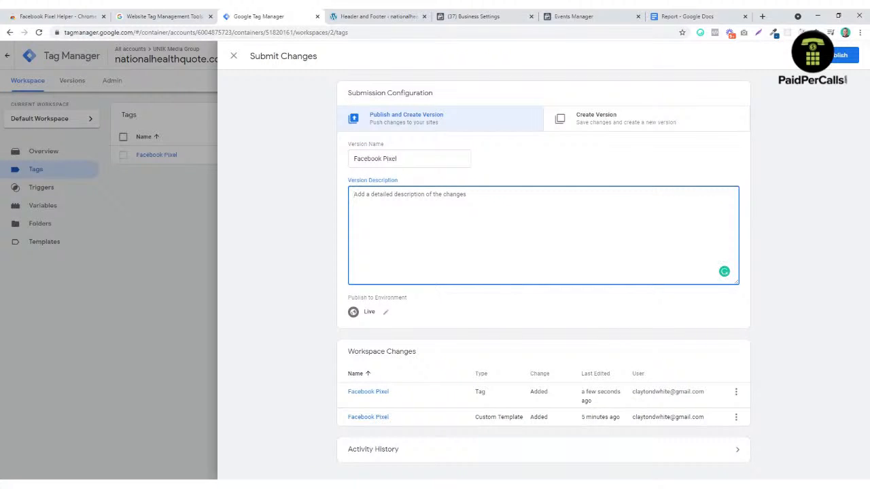
text(Ad)
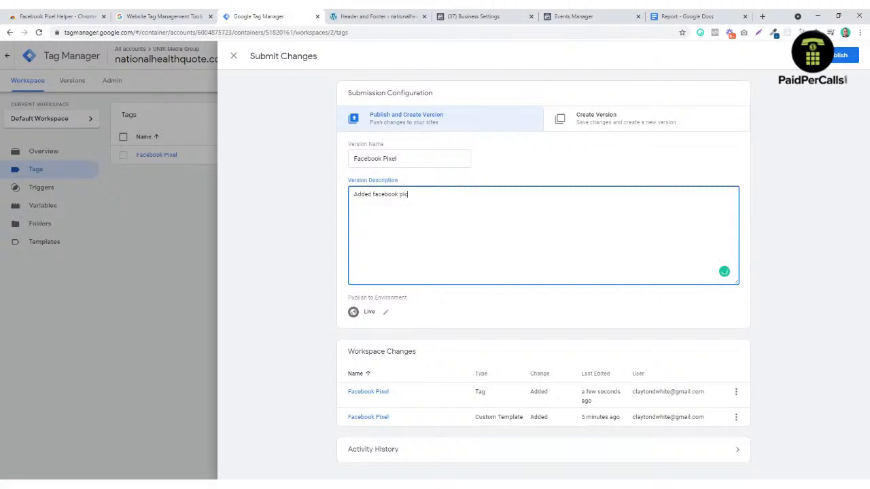
text(ded facebook pixel.)
click(846, 57)
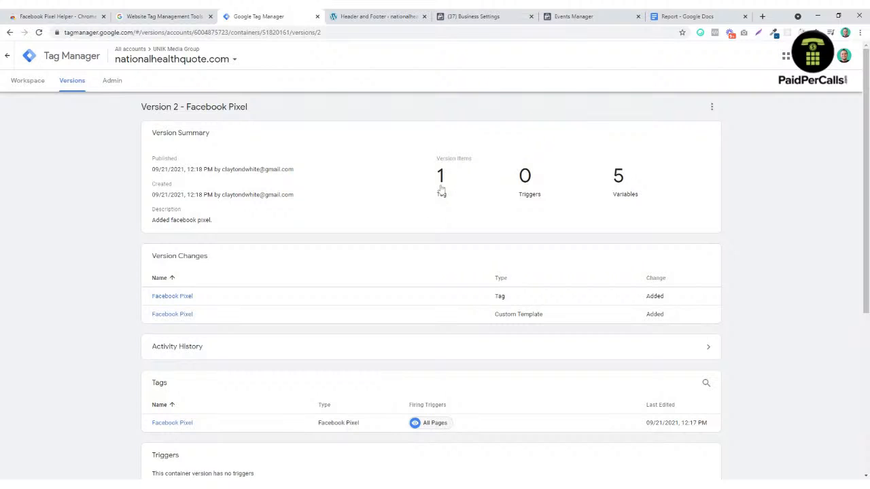
click(38, 91)
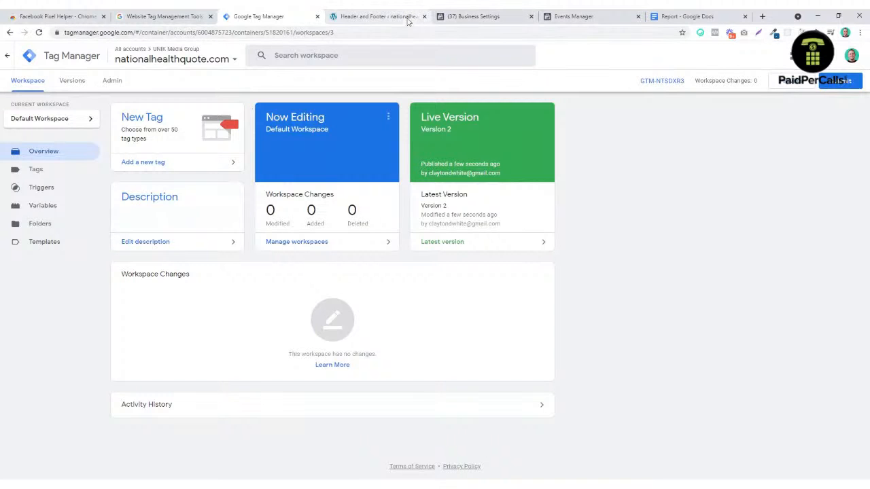
Step: Activate the Twenty Nineteen theme from Appearance > Themes in the WordPress admin
click(380, 18)
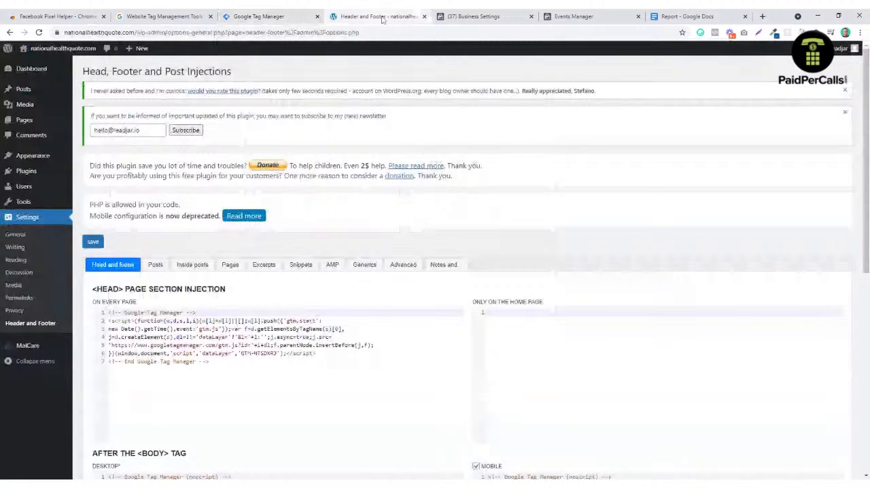
mouse_move(33, 125)
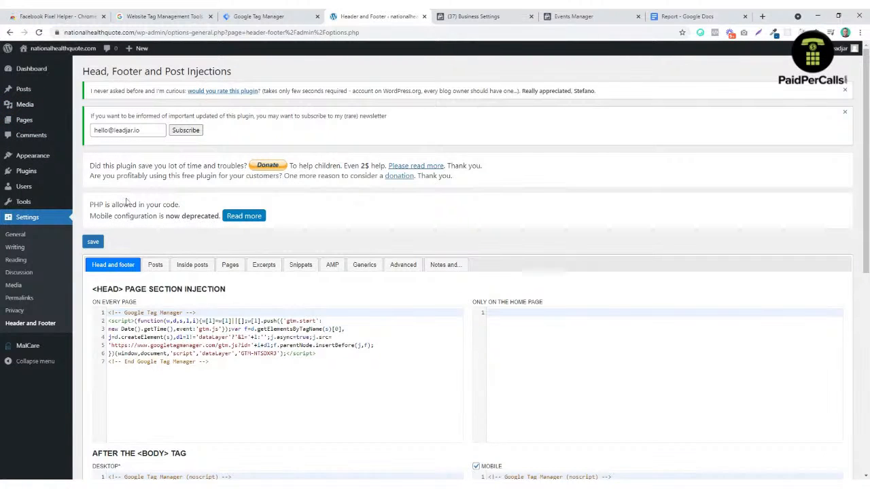
click(46, 157)
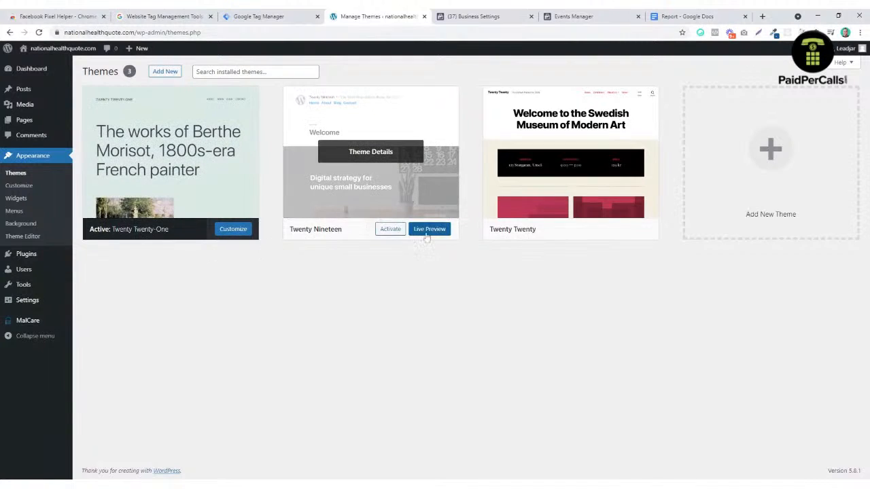
click(397, 231)
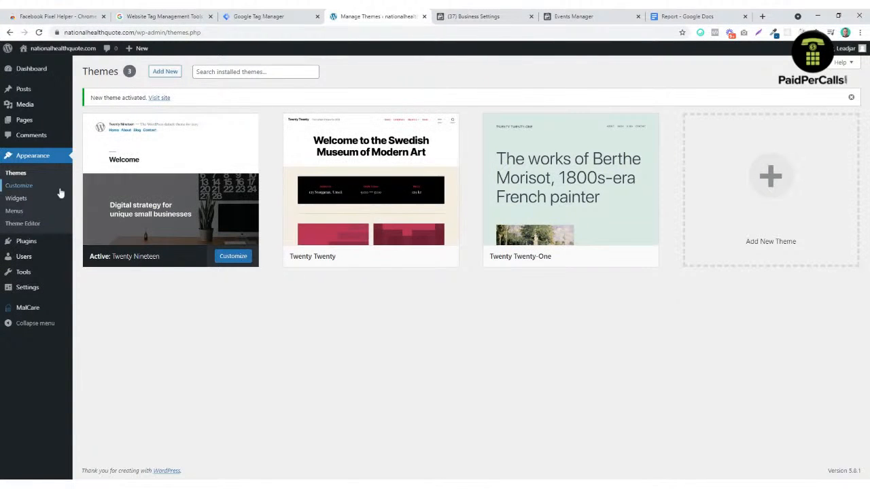
Step: Find Elementor Website Builder under Plugins > Add New, then install and activate it
click(25, 245)
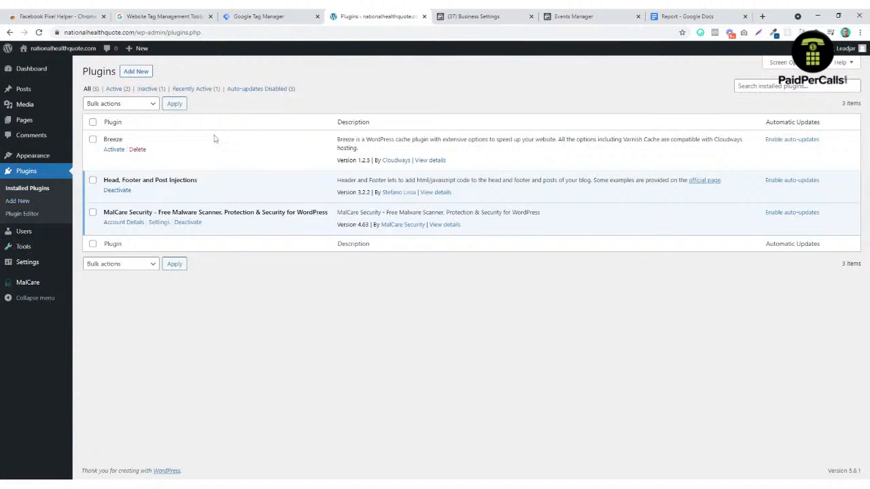
click(137, 71)
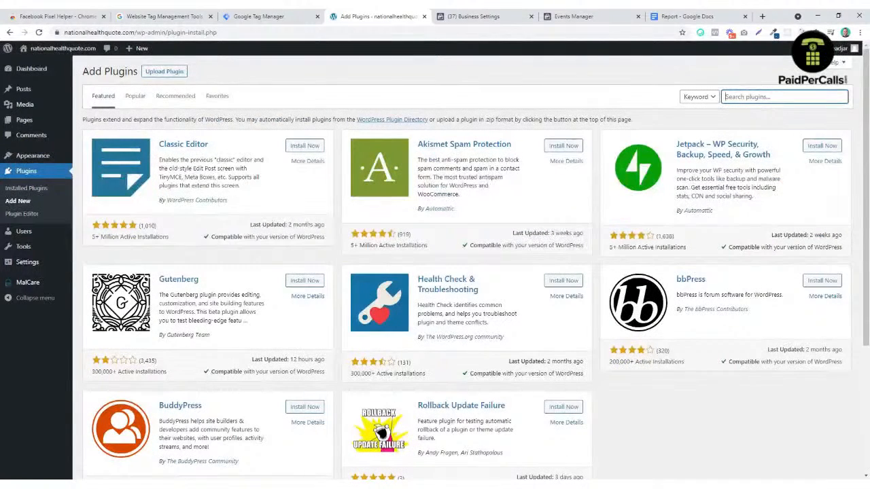
text(footer)
click(748, 128)
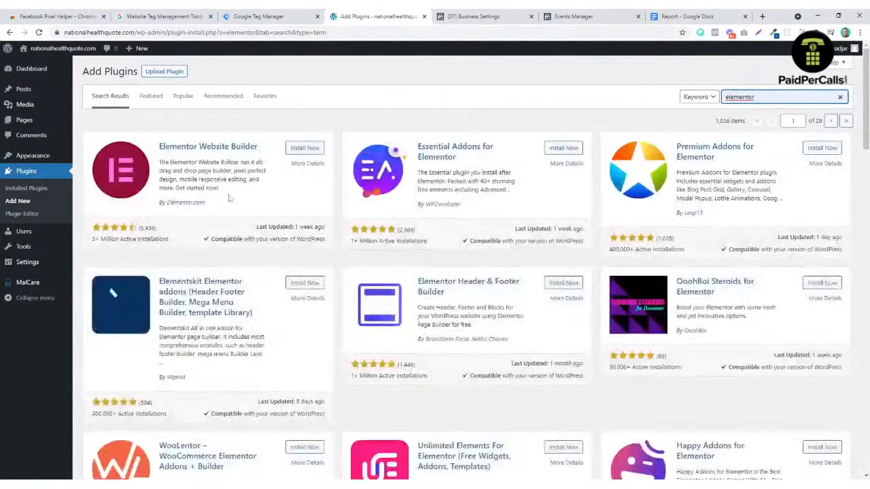
click(313, 148)
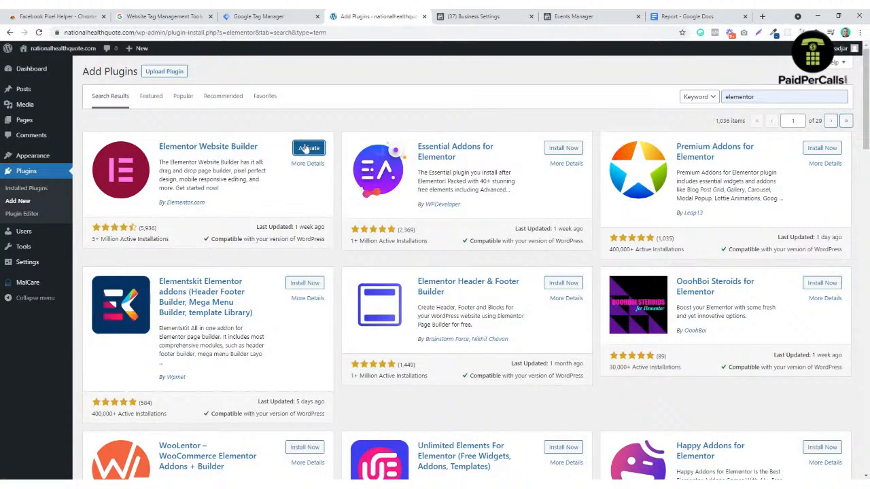
click(303, 148)
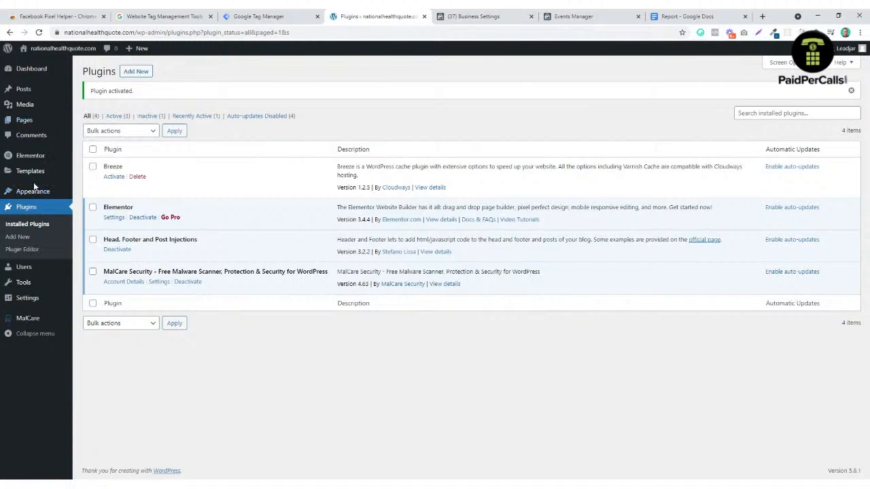
Step: Quick-edit Sample Page to title Home, slug home, Elementor Canvas template, then open it for editing
mouse_move(33, 190)
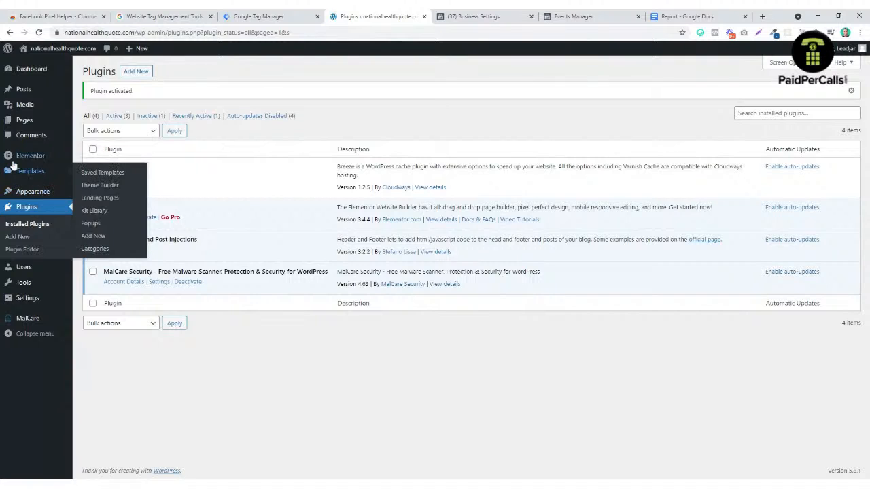
mouse_move(25, 173)
click(26, 120)
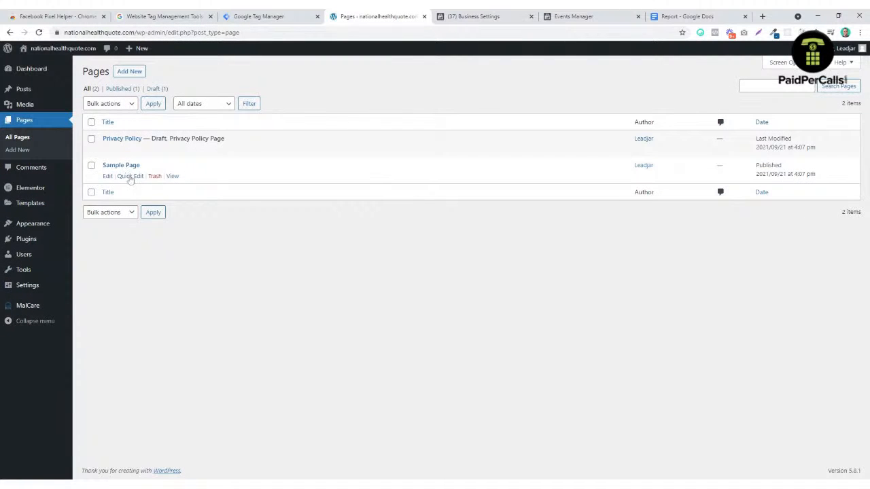
click(127, 175)
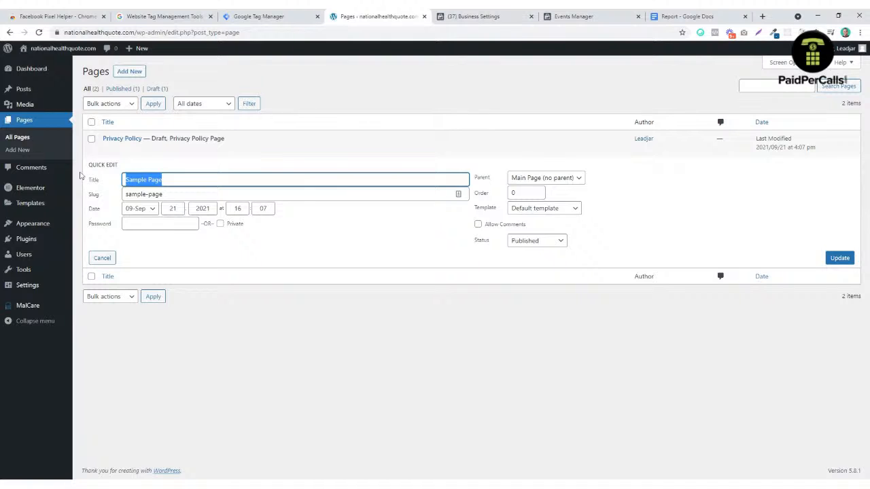
text(Home)
key(Tab)
text(ho)
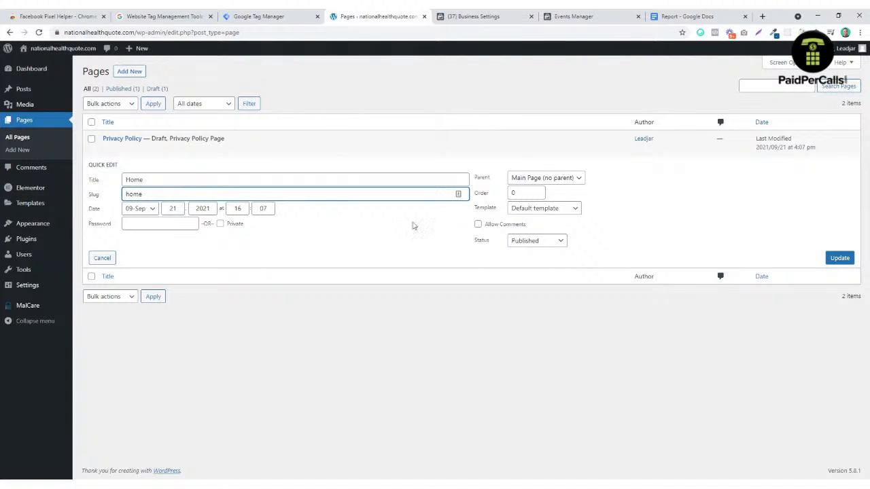
click(544, 208)
click(558, 220)
click(841, 257)
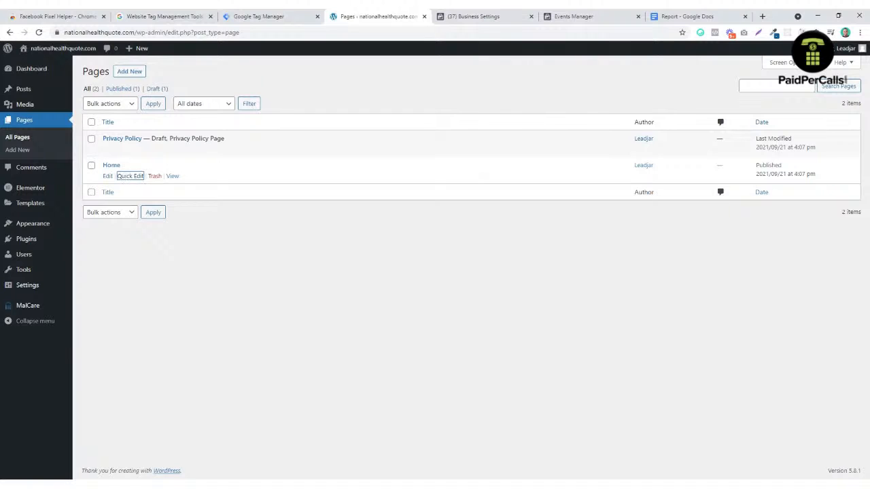
click(108, 176)
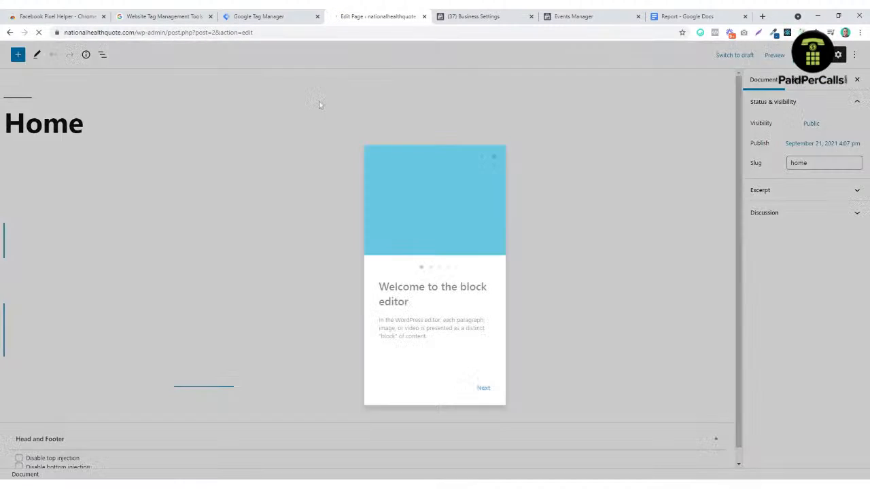
Step: Open Home in Elementor, delete the sample text section, and bring up the template library
click(495, 144)
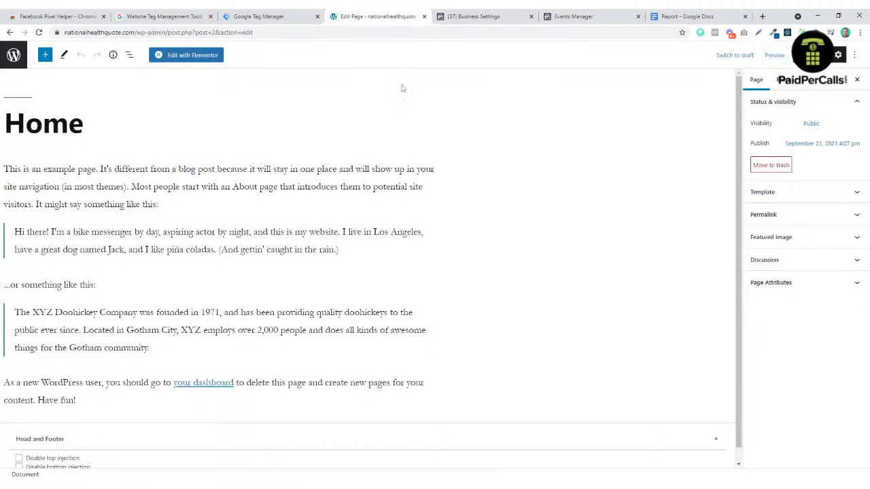
click(193, 55)
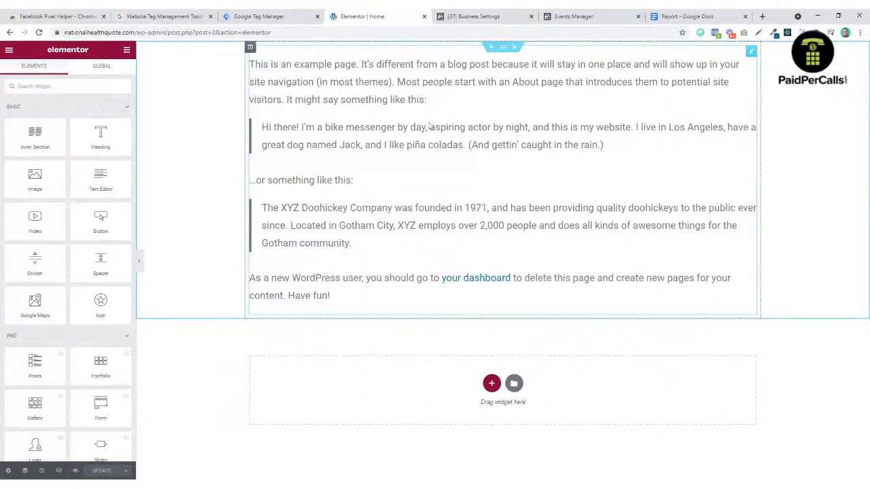
click(485, 181)
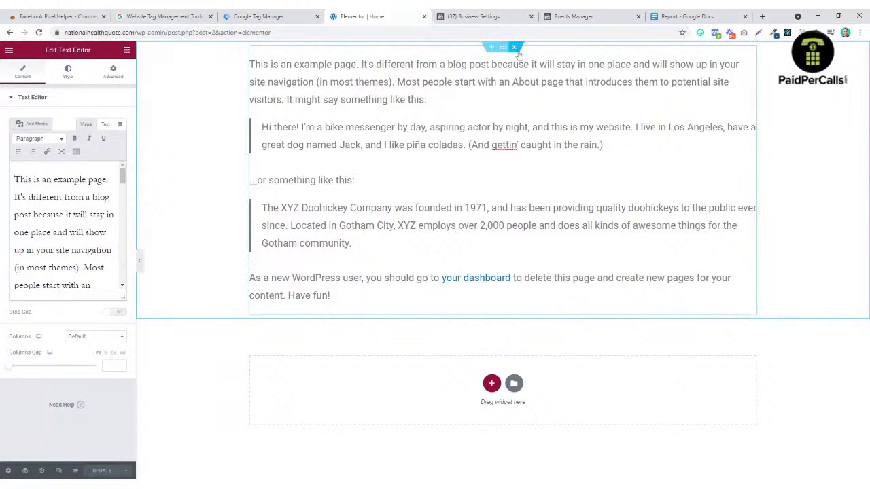
click(516, 51)
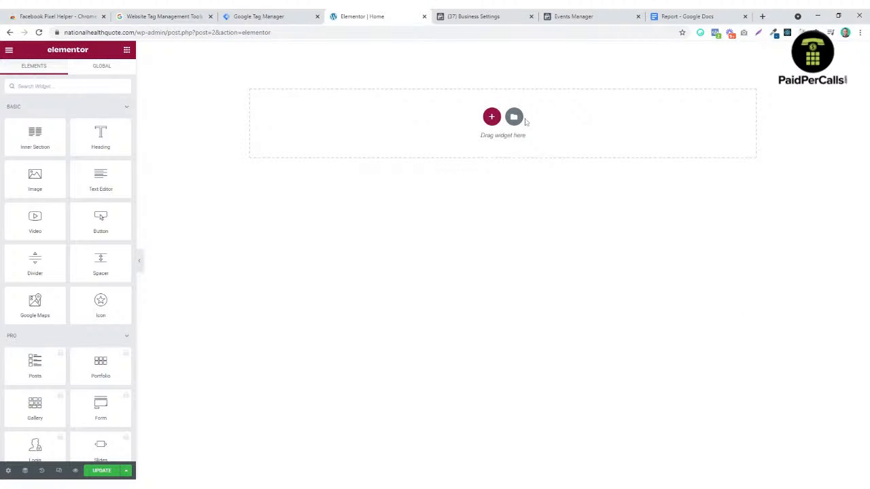
click(522, 123)
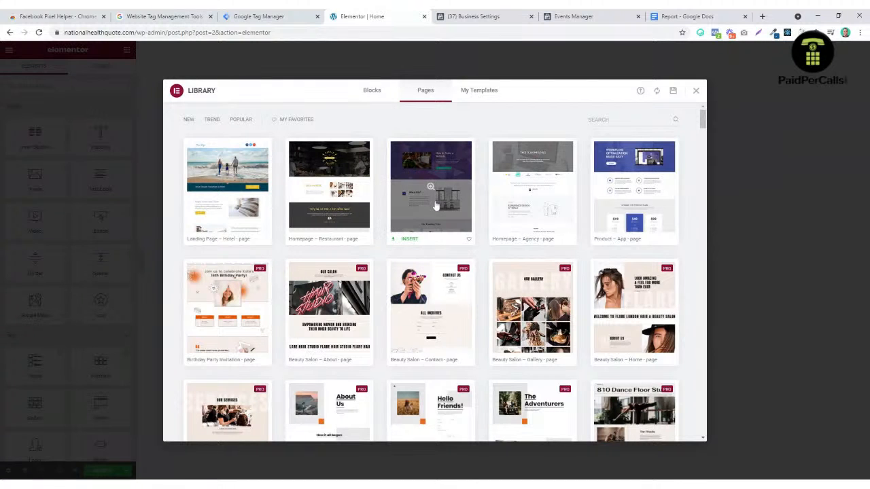
Step: Insert the Product – App template after connecting an Elementor account, including its document settings
click(614, 242)
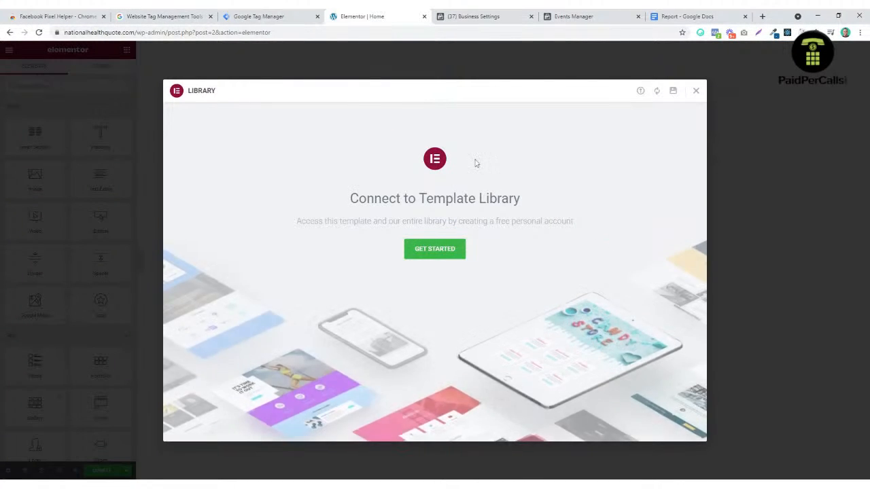
click(446, 250)
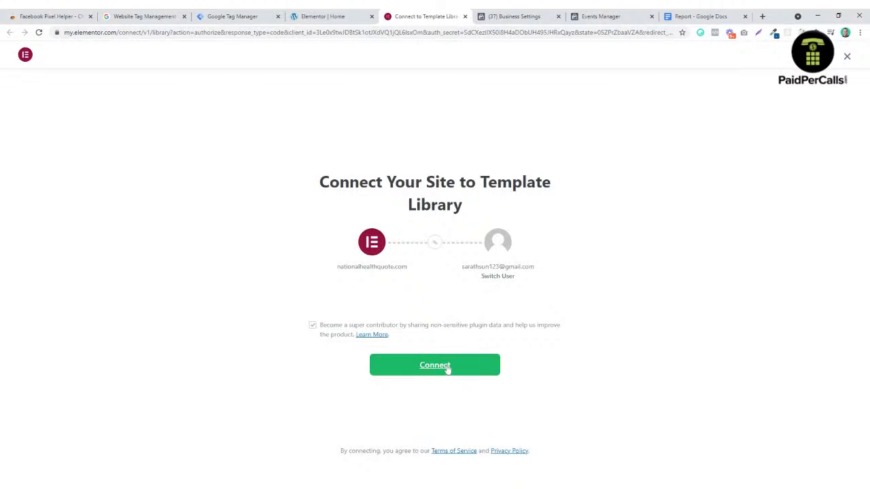
click(496, 277)
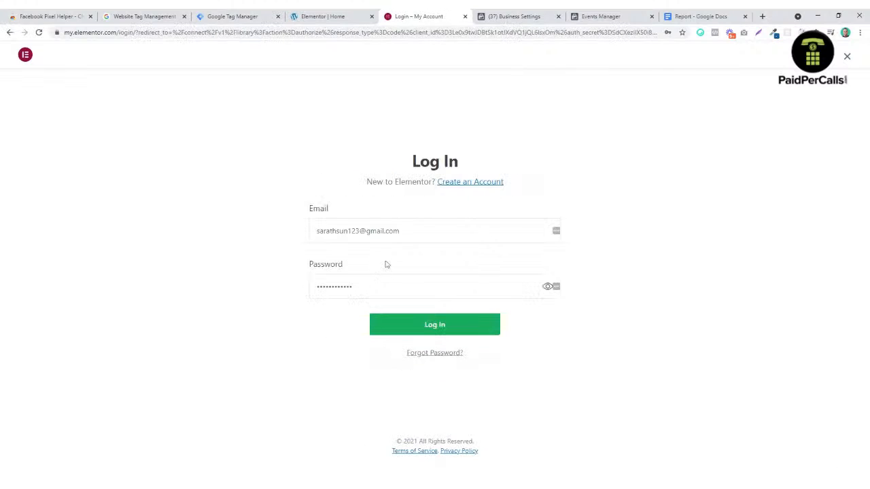
click(466, 333)
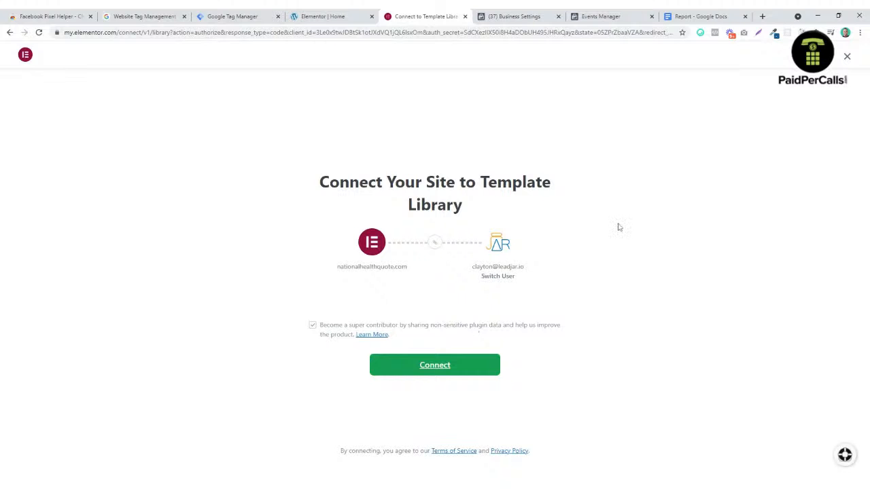
click(443, 365)
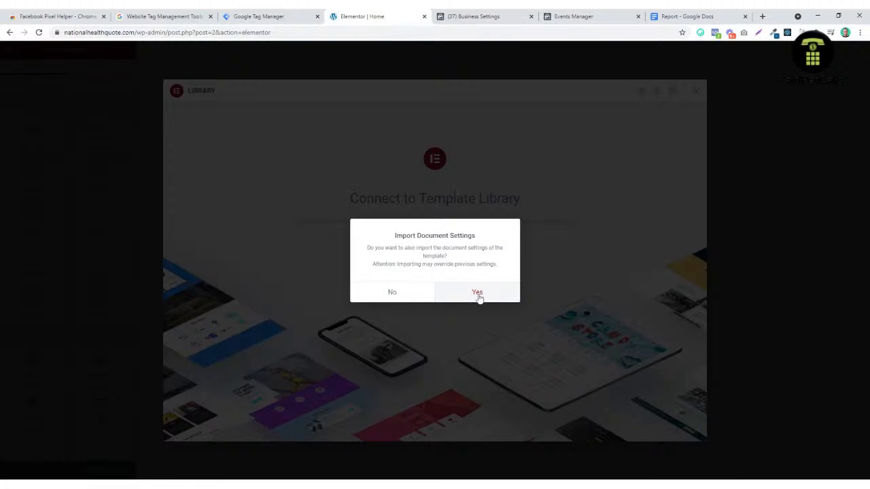
click(489, 295)
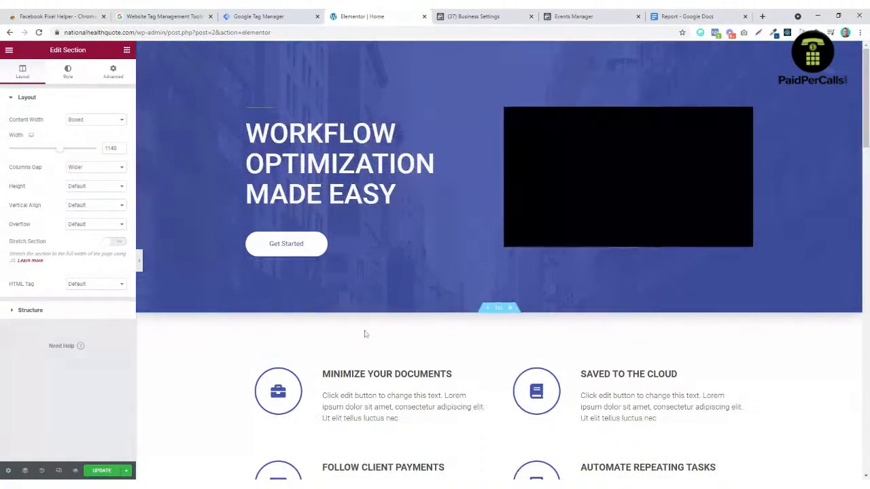
Step: Change the hero Get Started button's link to tel:1800123 and its text to Click To Call
scroll(456, 314, down, 10)
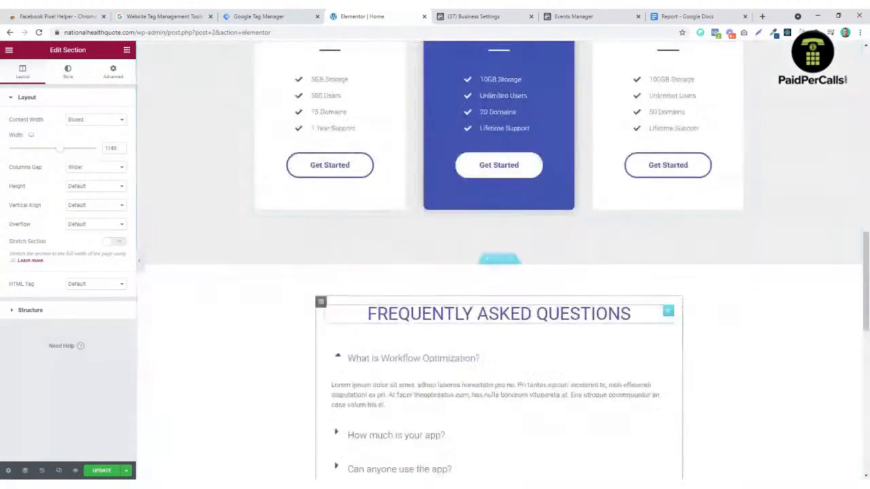
scroll(451, 315, up, 10)
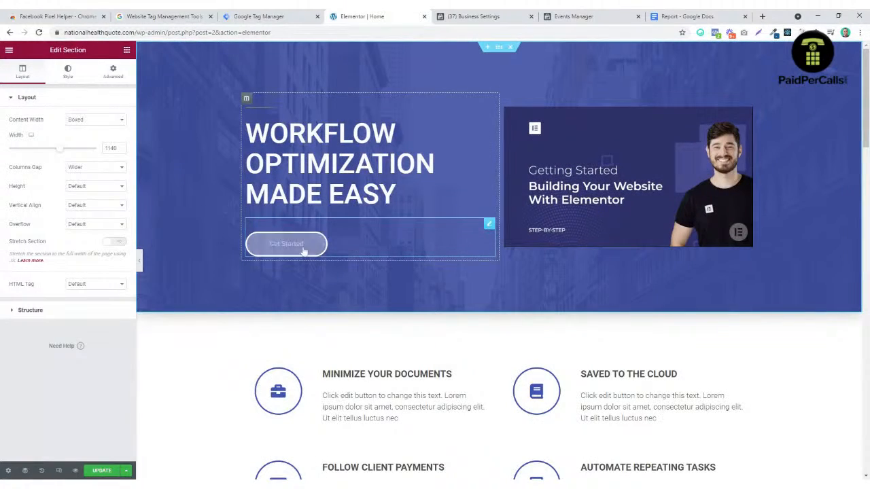
click(303, 251)
scroll(353, 252, up, 4)
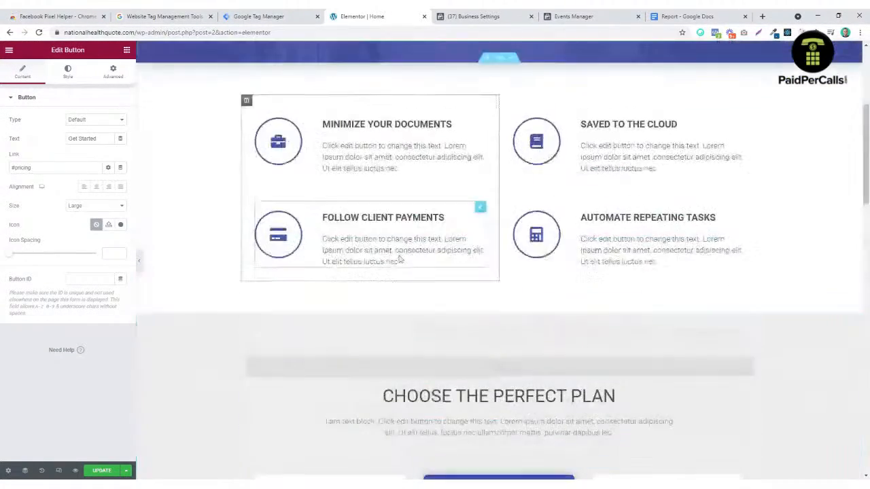
scroll(400, 259, up, 4)
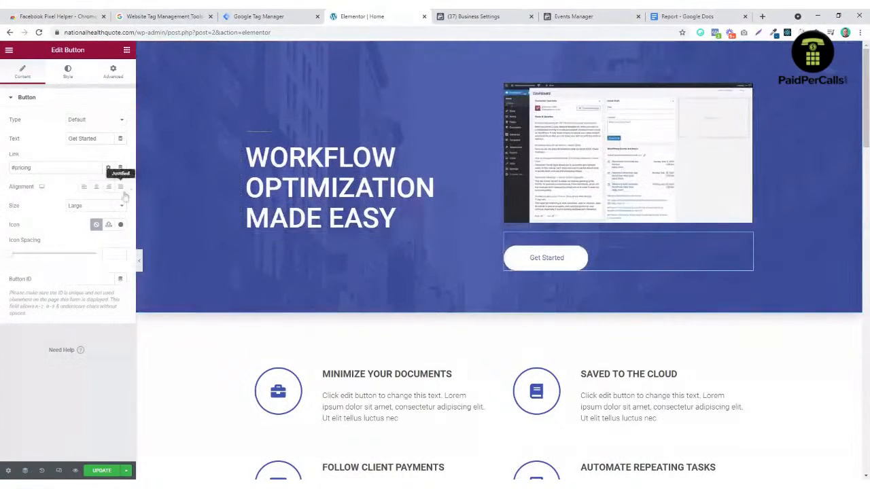
drag(11, 168, 88, 219)
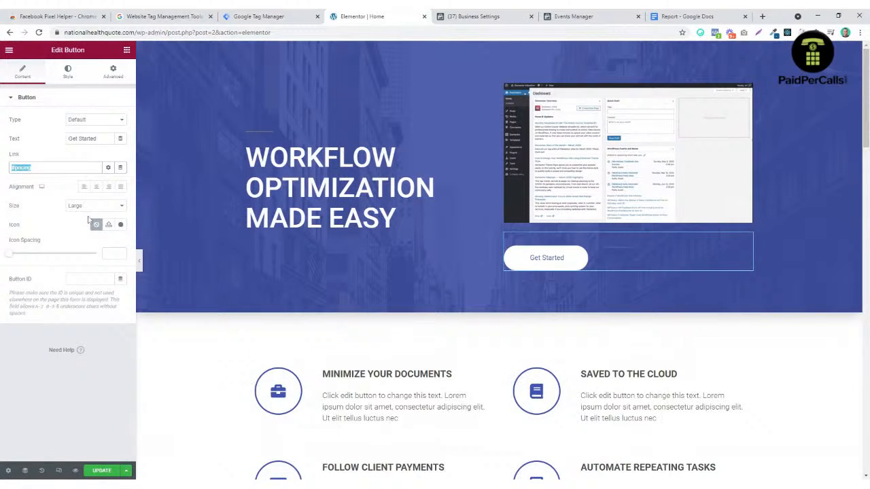
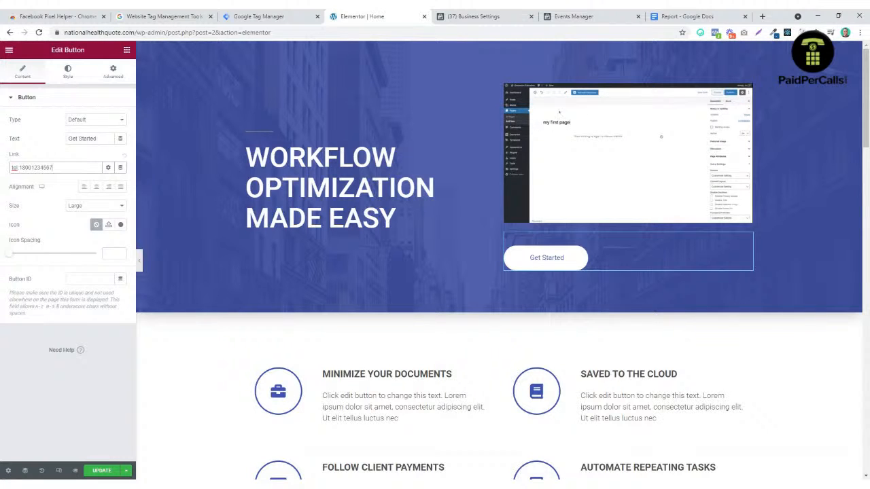
click(33, 139)
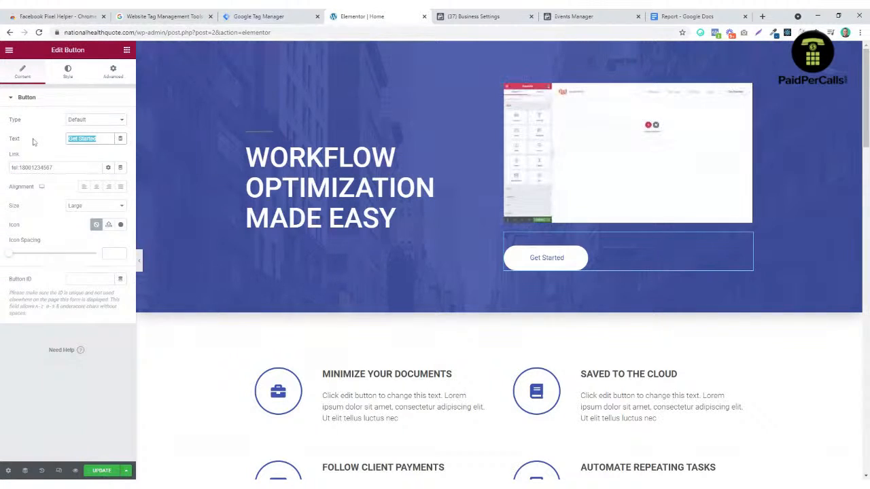
text(Click To)
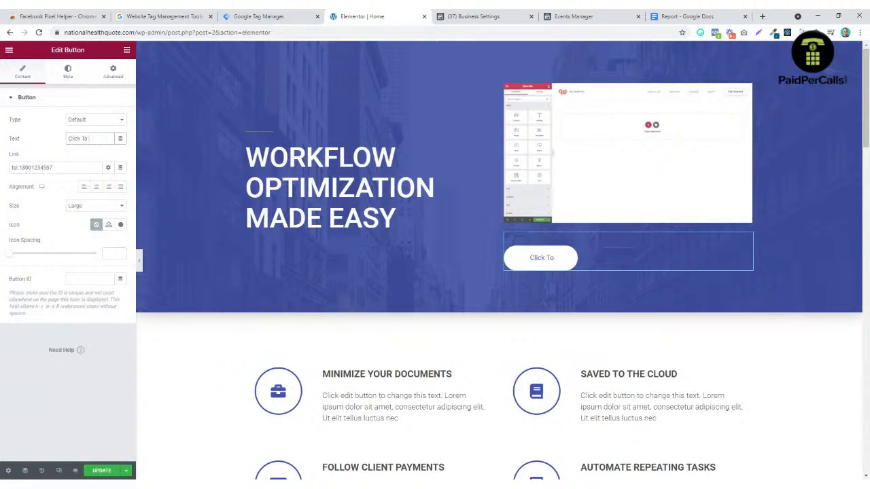
text( Cl)
text(all)
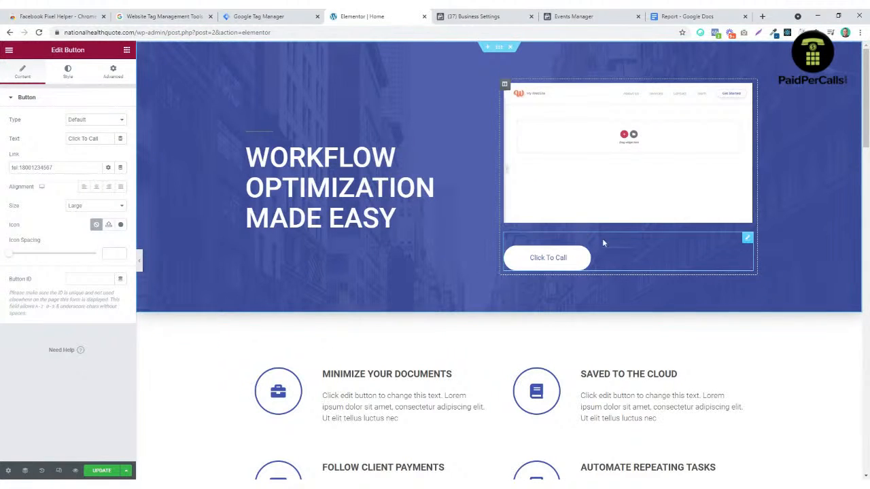
Step: Move the Click To Call button beneath the WORKFLOW OPTIMIZATION headline
drag(746, 238, 351, 244)
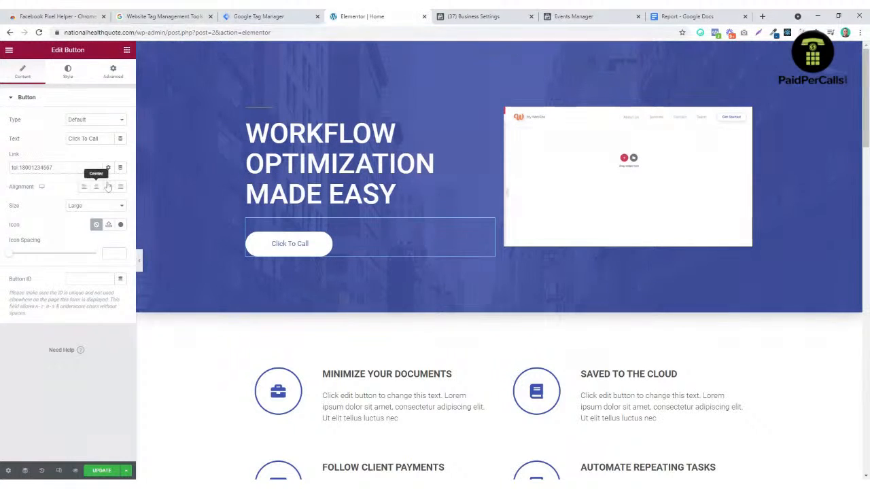
scroll(217, 334, down, 15)
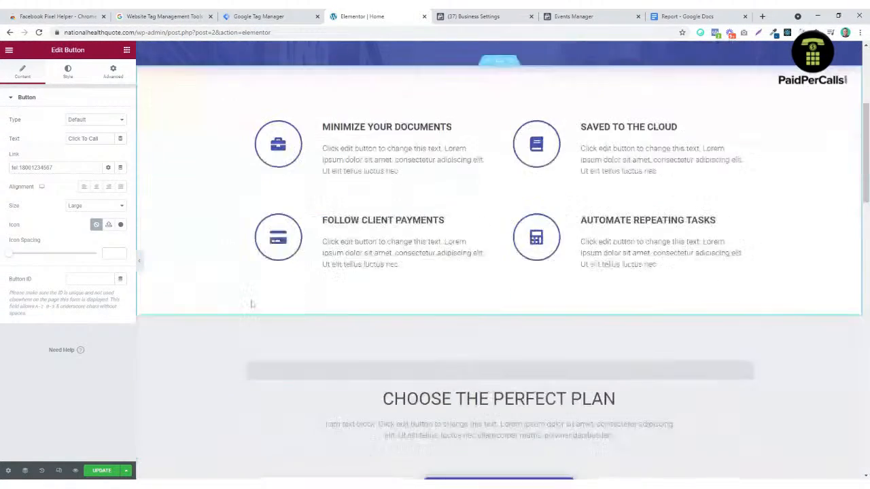
scroll(302, 305, down, 3)
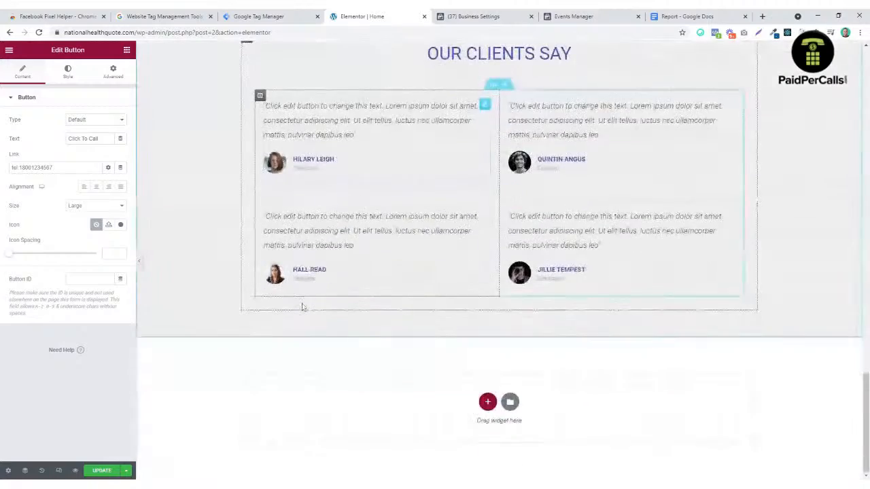
scroll(360, 312, up, 10)
scroll(419, 317, up, 5)
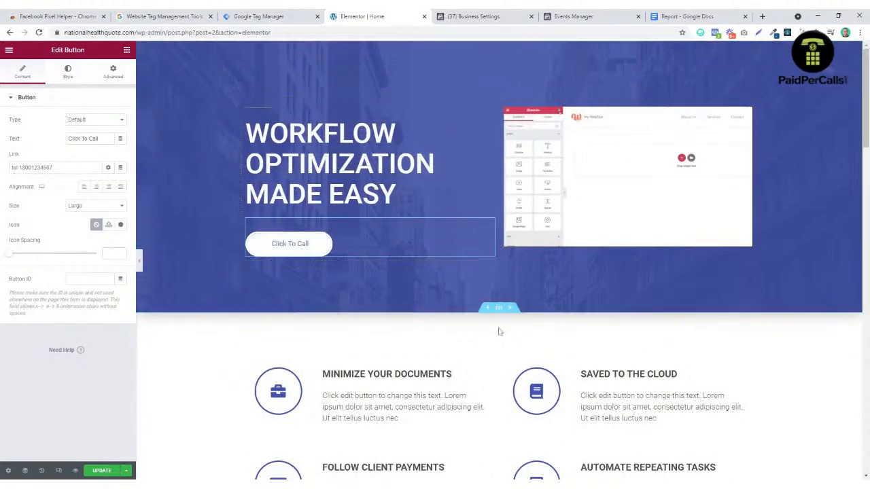
scroll(408, 286, down, 6)
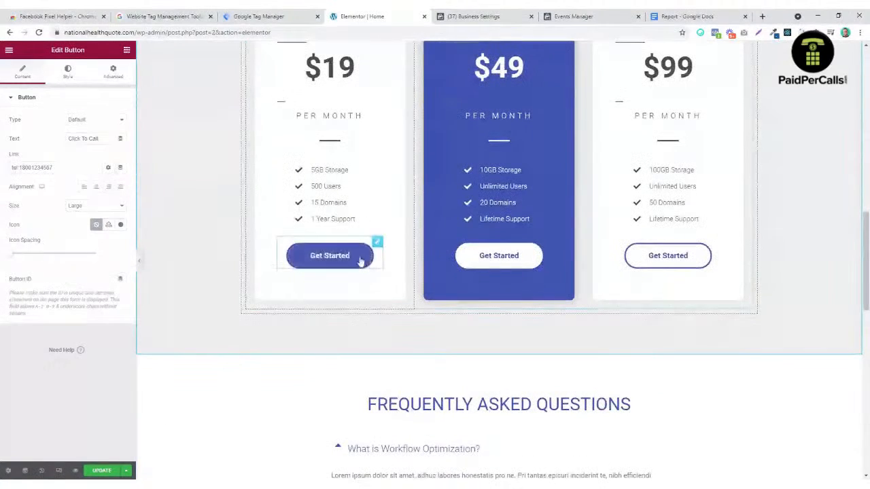
Step: Set the $19 plan button's link to the tel: phone number and its text to Call
click(359, 258)
drag(16, 167, 1, 169)
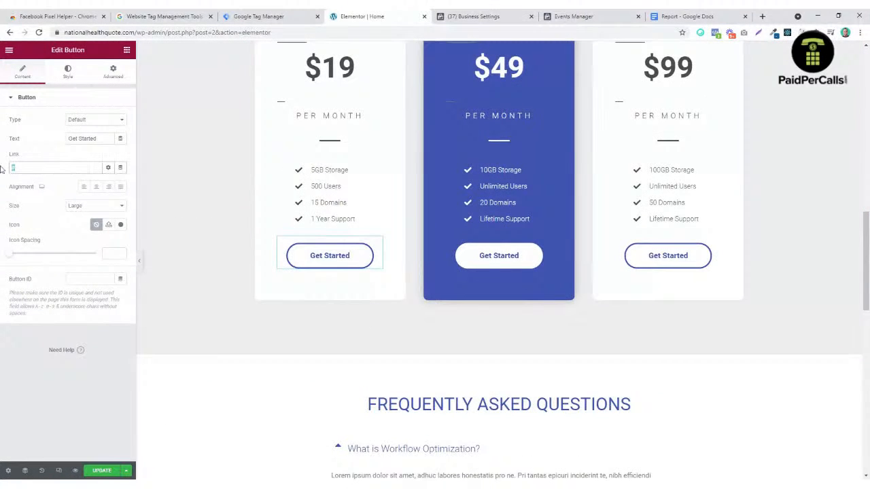
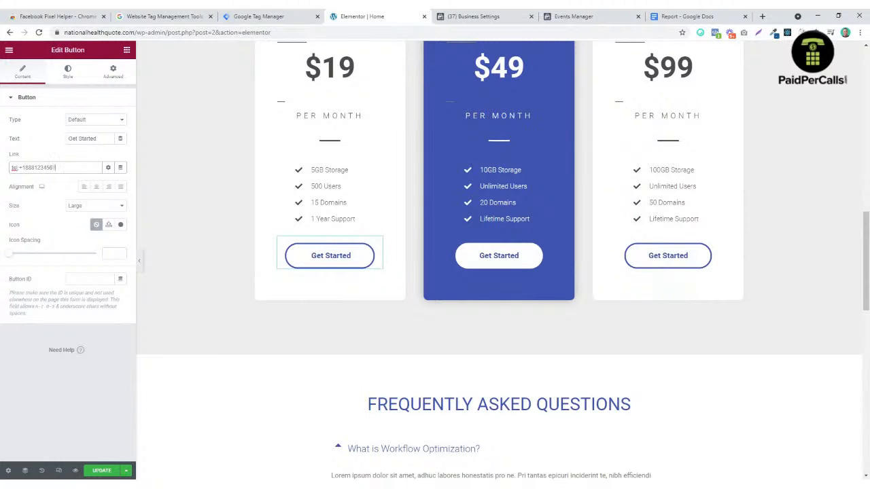
drag(57, 168, 29, 195)
key(ctrl+c)
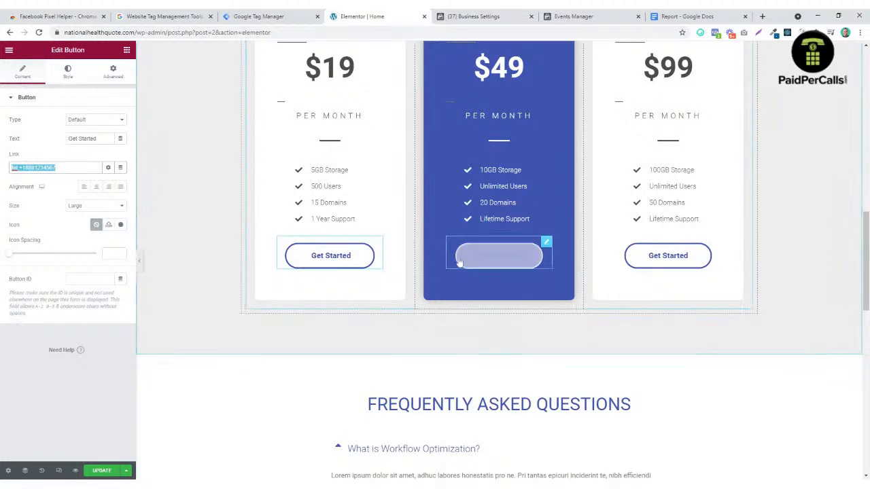
drag(98, 138, 71, 139)
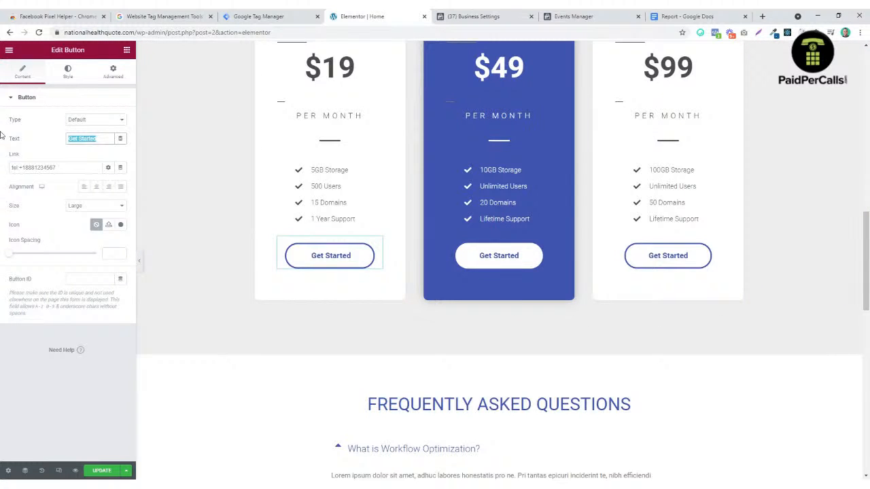
text(Call)
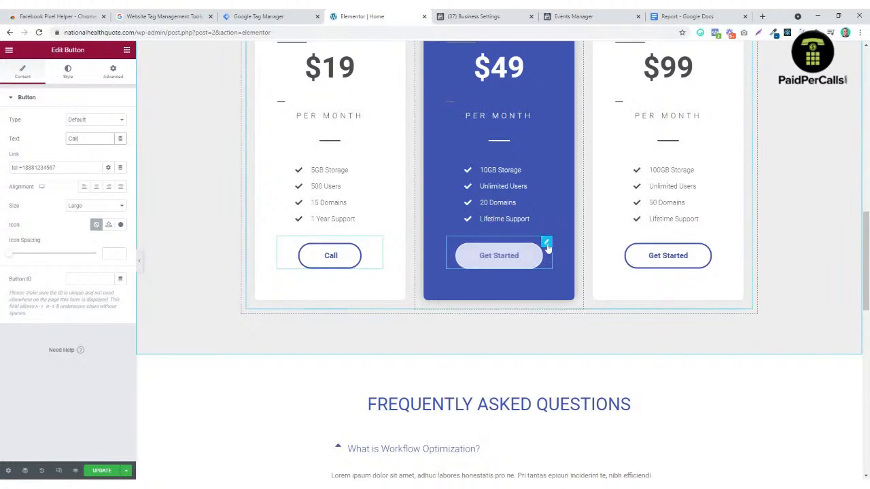
Step: Paste the phone link into the middle and third pricing buttons, relabel both Call, and update the page
click(547, 243)
click(10, 168)
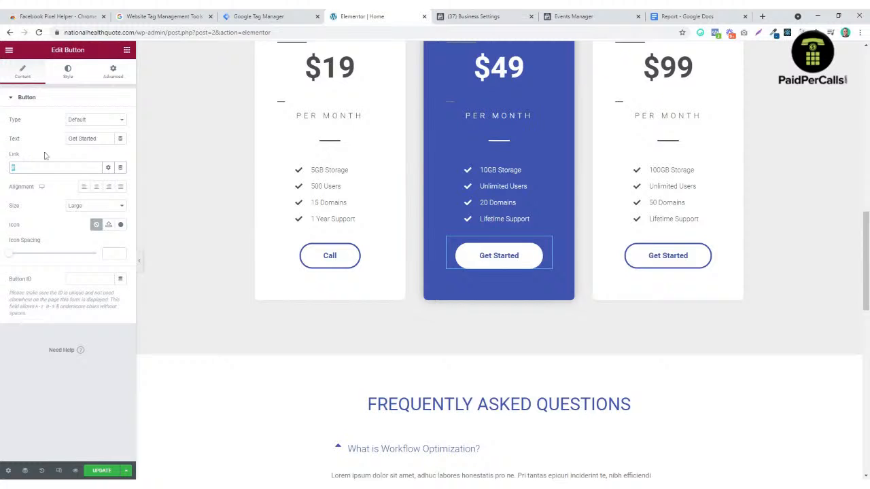
key(ctrl+v)
drag(101, 139, 0, 126)
text(Call)
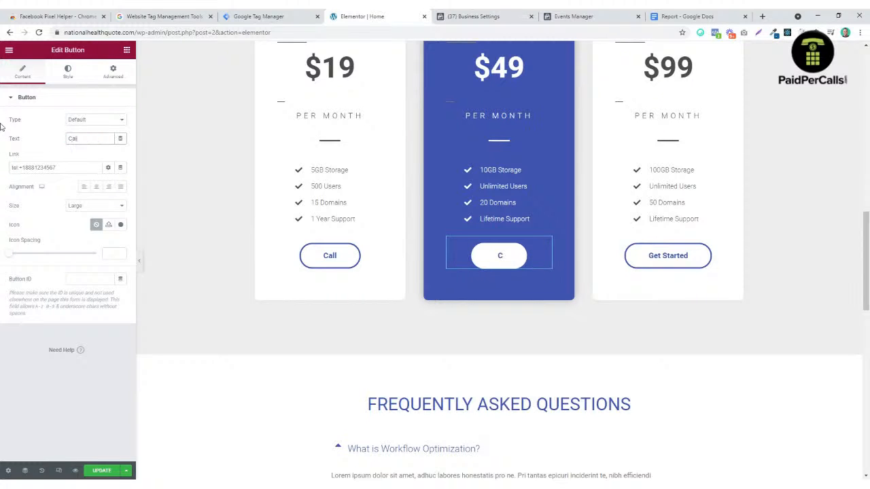
click(685, 263)
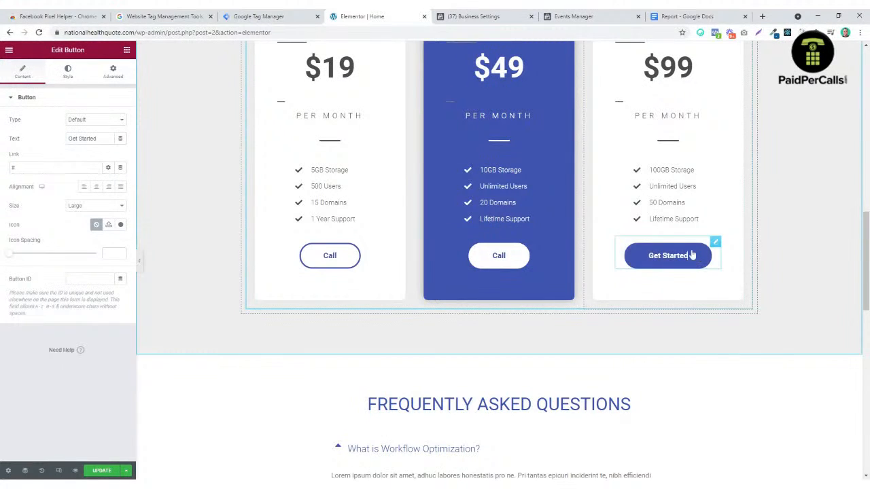
click(12, 167)
key(ctrl+v)
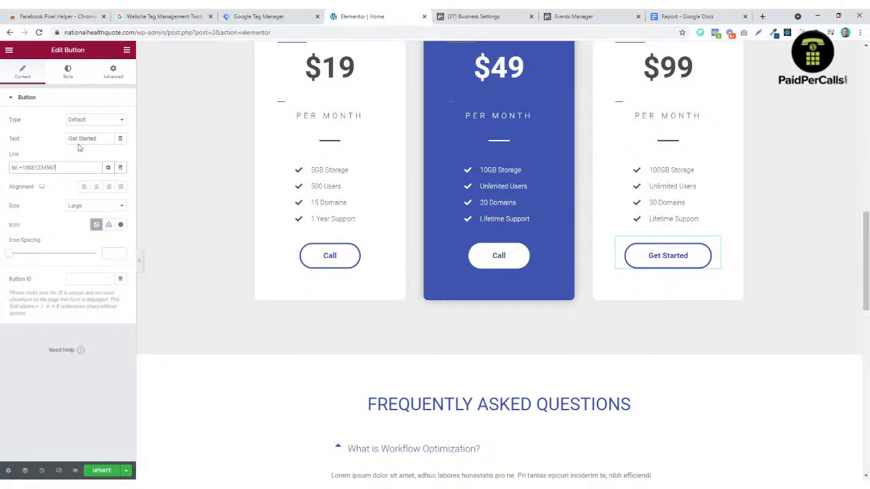
drag(102, 136, 2, 134)
text(Call)
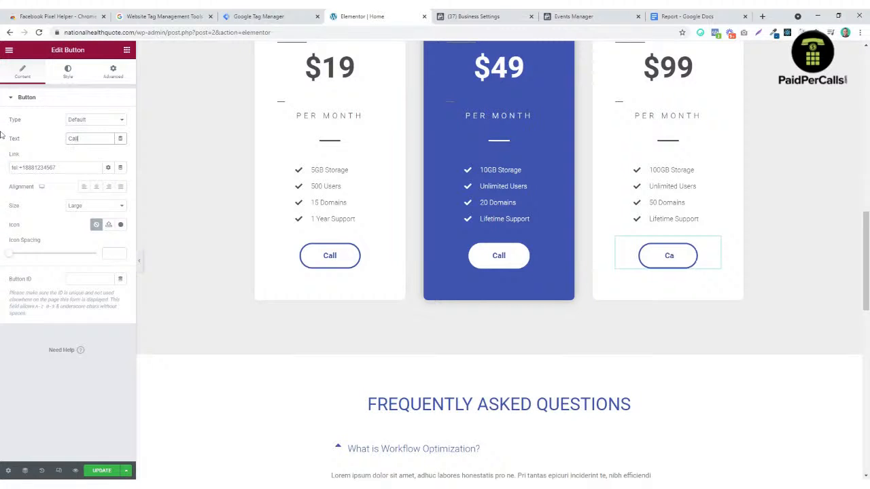
click(101, 470)
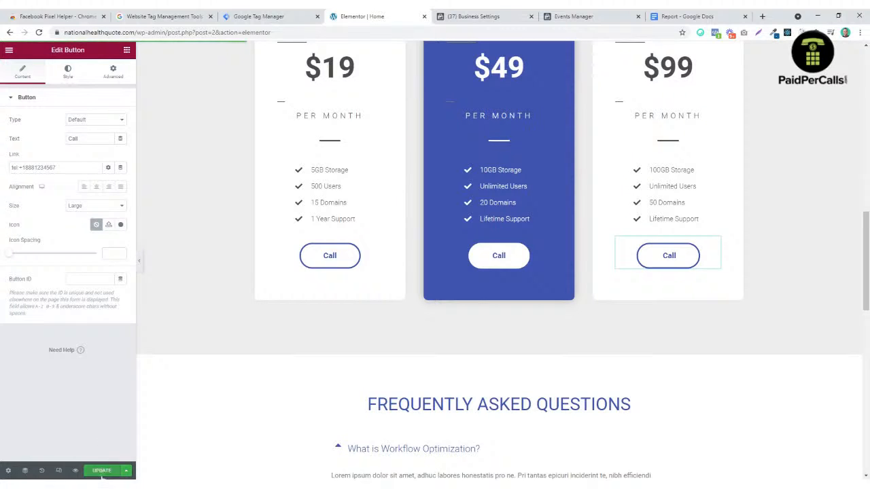
scroll(387, 296, up, 15)
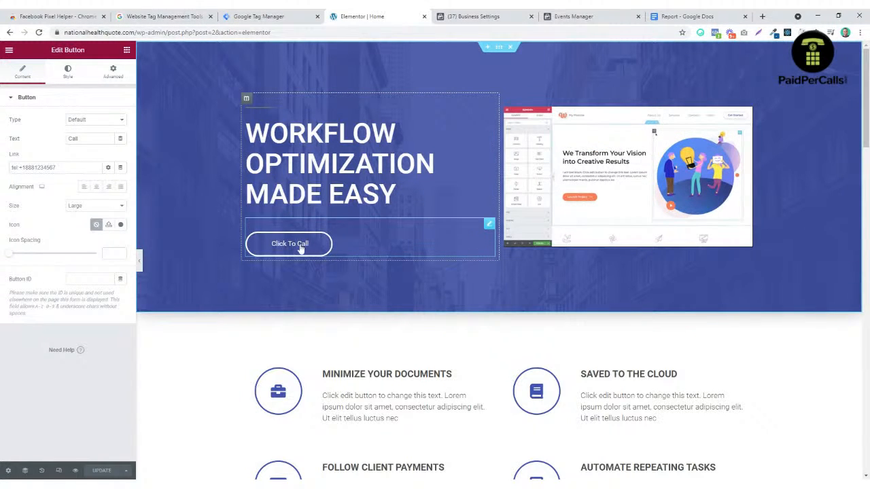
Step: Open the demo pixel in Events Manager from Business Settings and check its Overview and Test Events
click(267, 15)
click(478, 17)
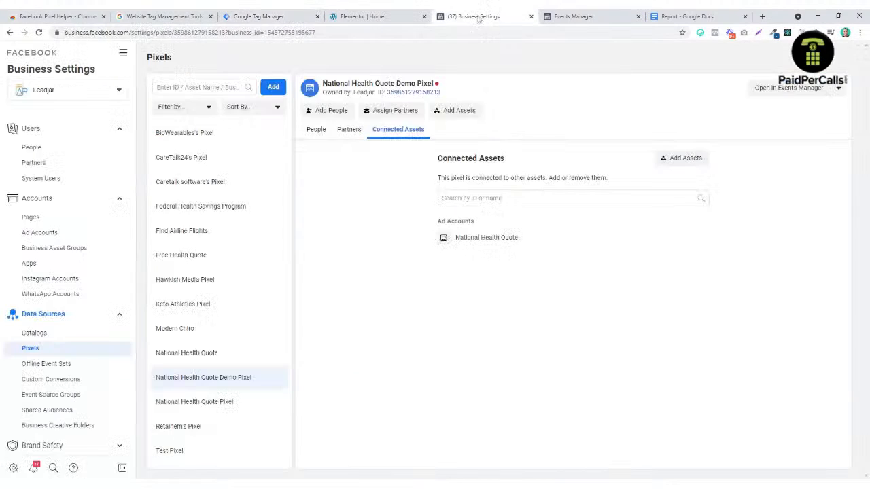
click(574, 16)
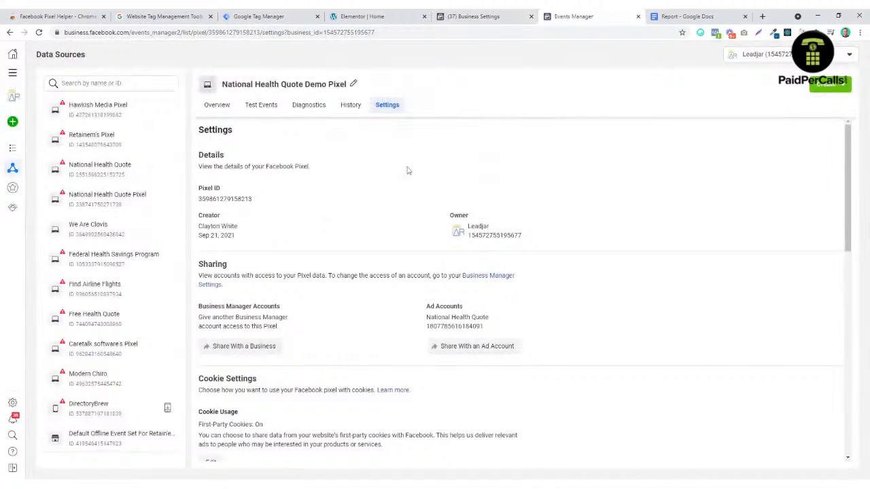
click(499, 16)
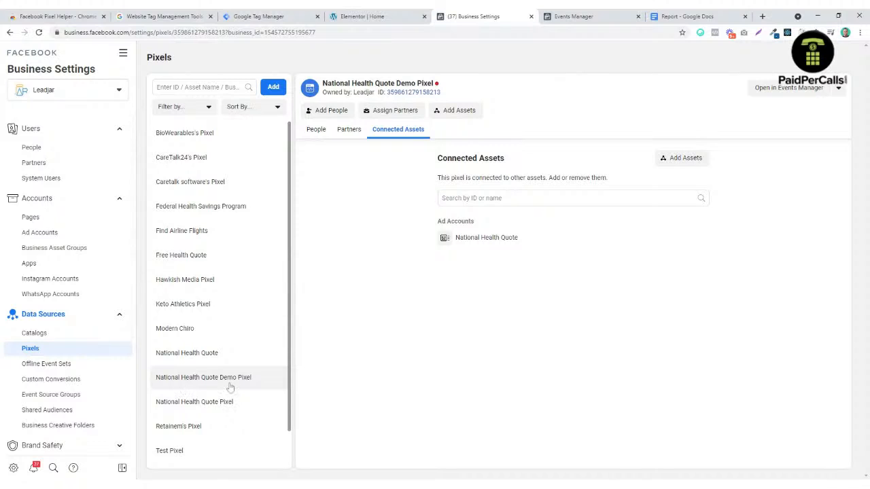
click(786, 93)
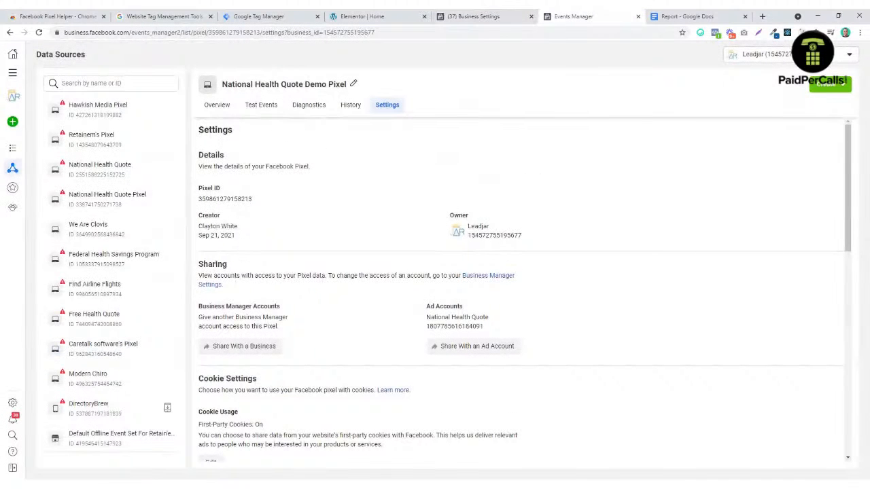
click(219, 107)
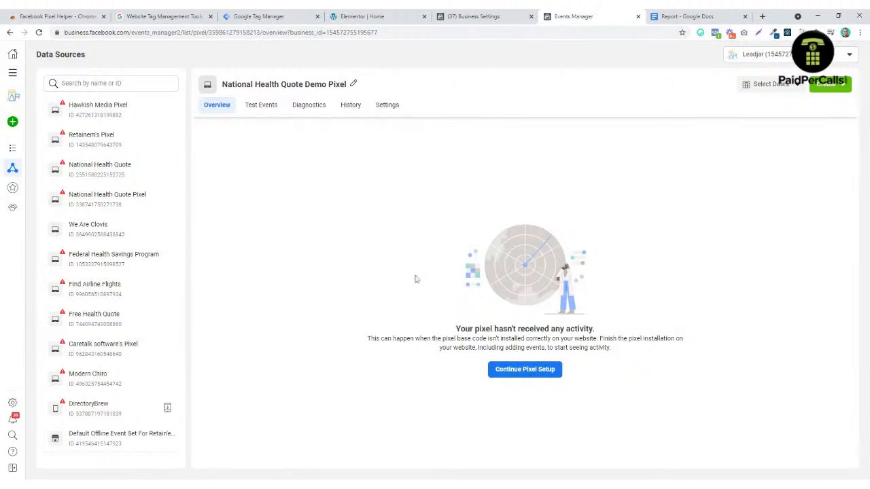
click(263, 106)
click(218, 106)
Step: Dismiss the web events setup dialog and open the pixel's Settings at Event Setup
click(505, 369)
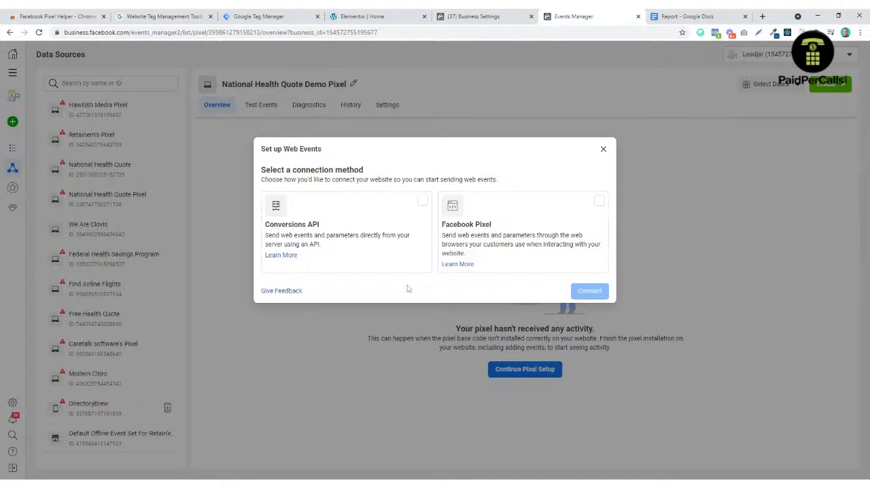
click(603, 149)
click(387, 105)
scroll(257, 287, down, 5)
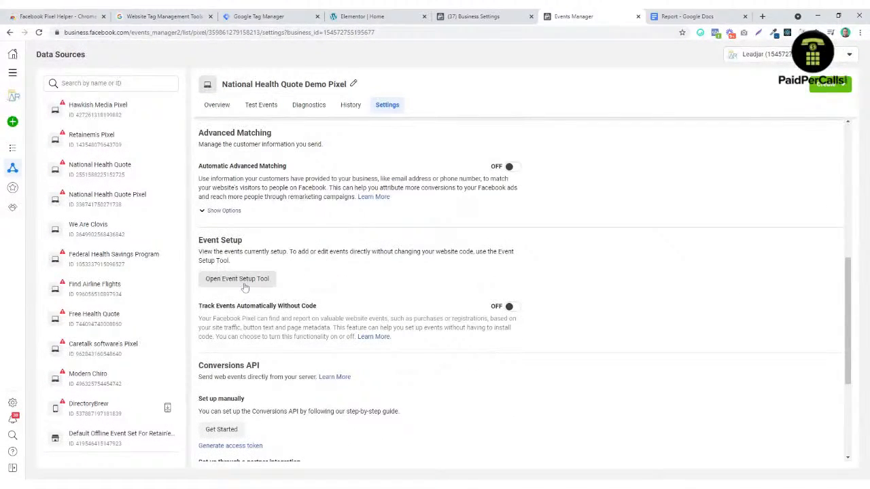
Step: Try the Event Setup Tool with the website address, close it, and turn on Track Events Automatically Without Code
click(243, 279)
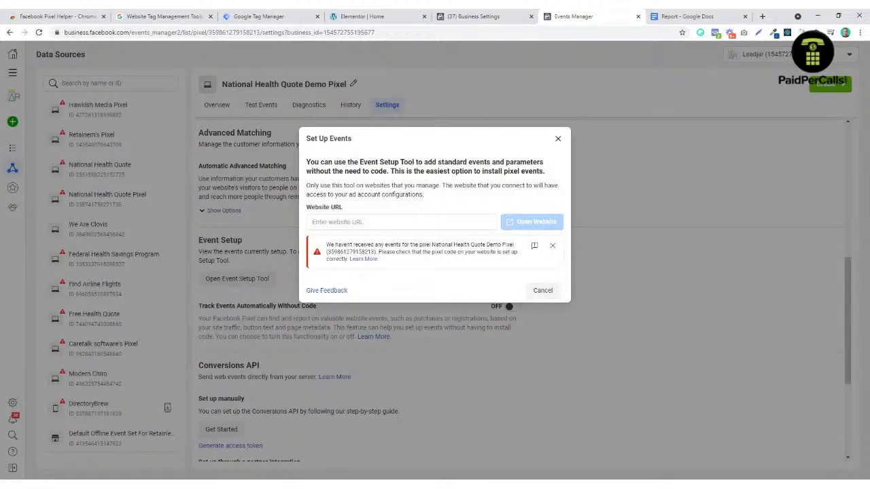
click(402, 222)
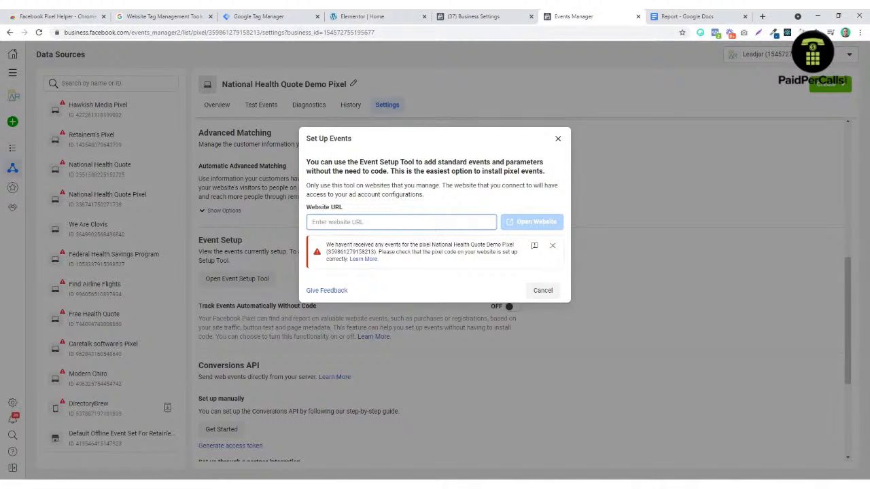
text(https://nationalhealthquote.com)
click(554, 246)
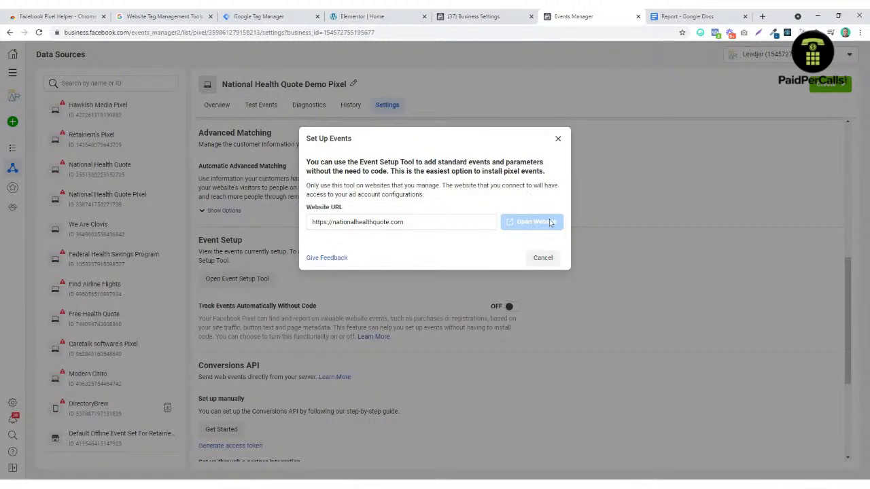
click(559, 139)
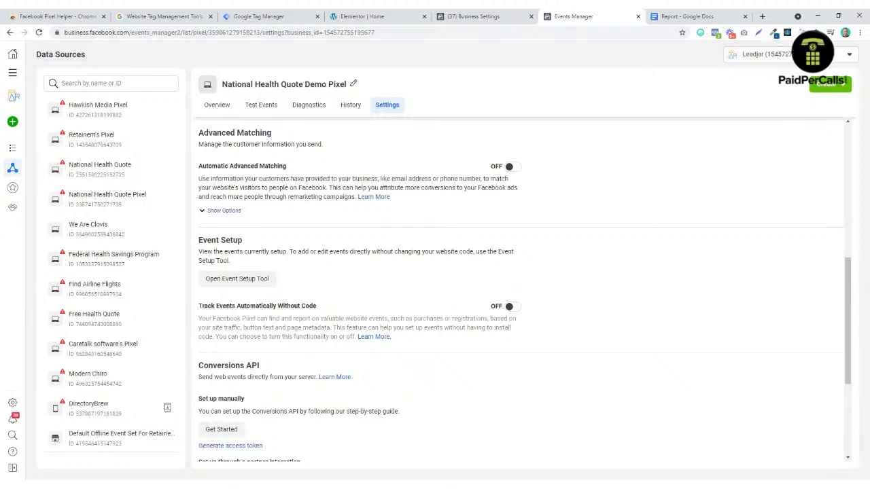
click(510, 307)
Step: Reopen the Event Setup Tool with the website address, then close it again
click(246, 279)
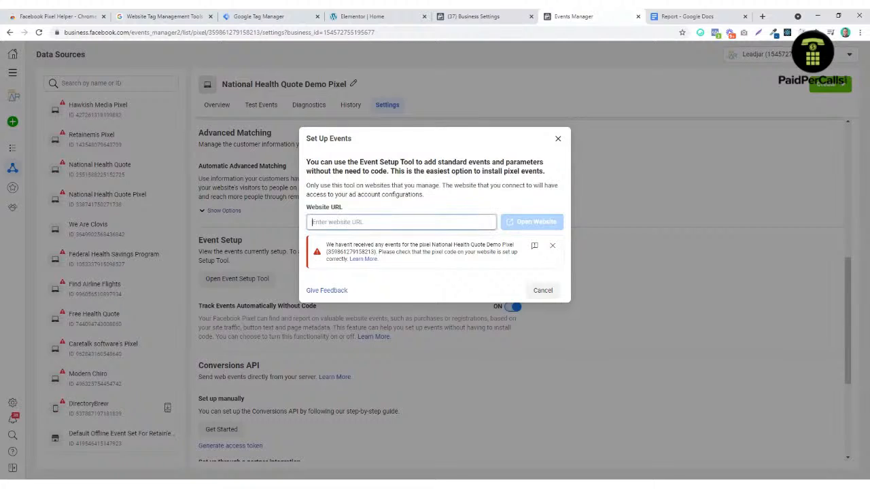
text(https://nationalhealthquote.com)
click(536, 193)
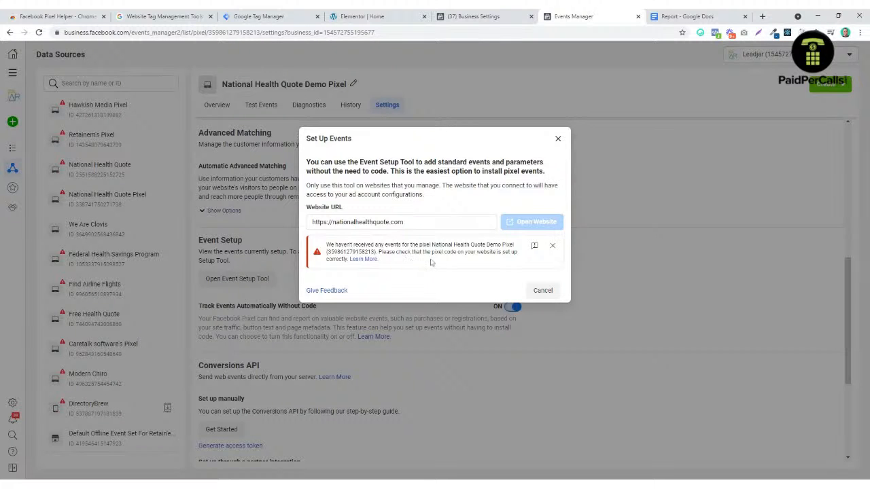
click(558, 138)
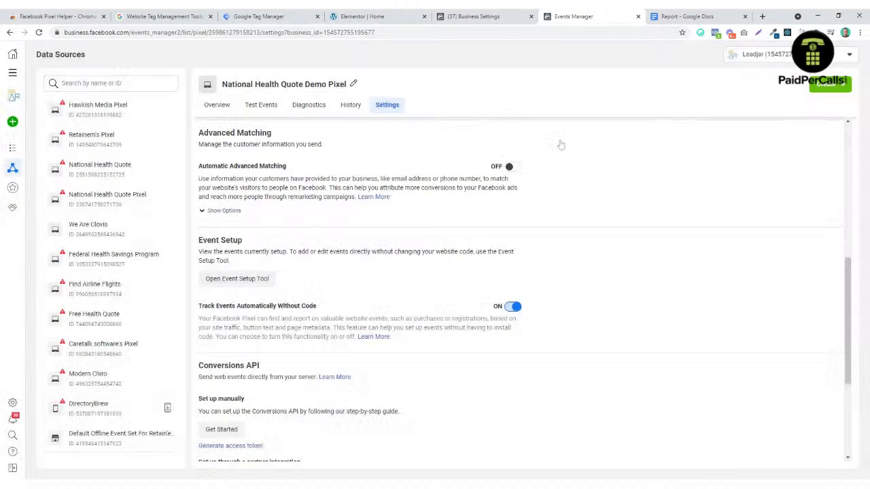
Step: Choose Facebook Pixel manual installation, copy the base code, and turn on Automatic Advanced Matching
click(261, 105)
click(217, 104)
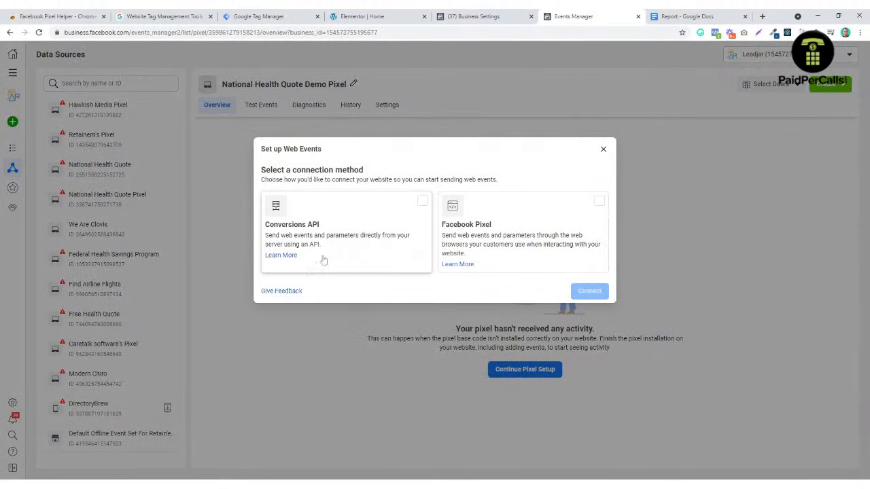
click(524, 238)
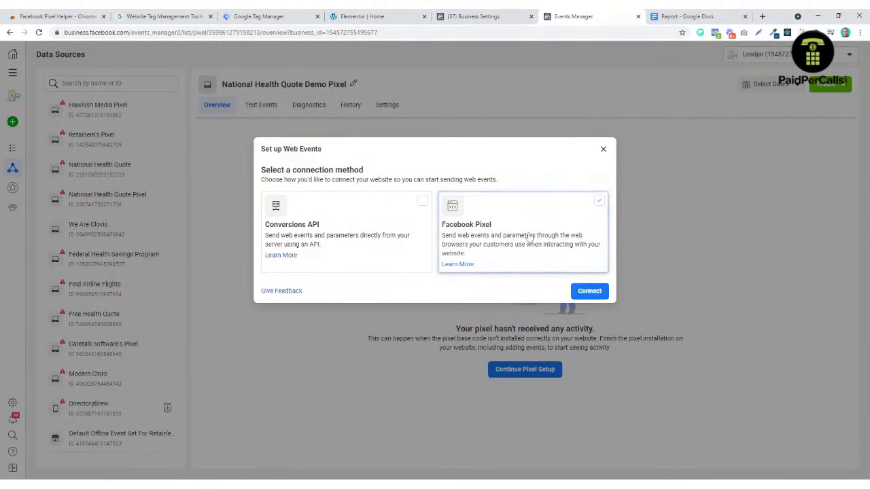
click(590, 292)
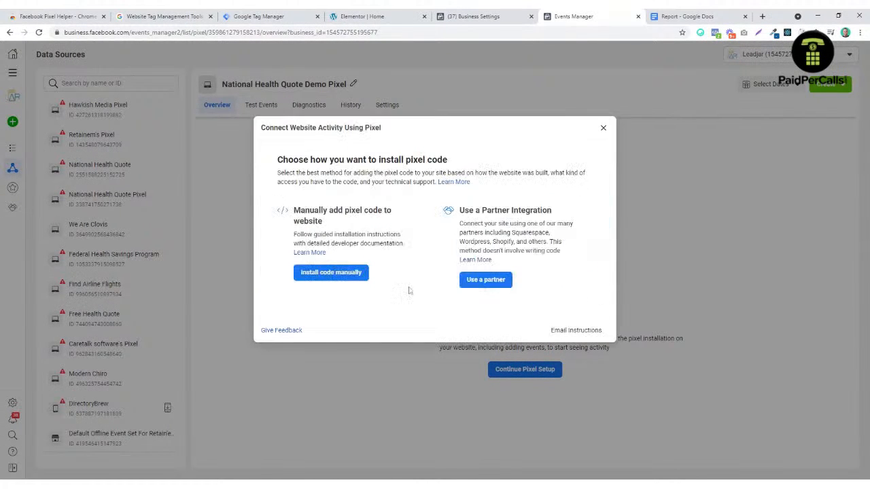
click(359, 272)
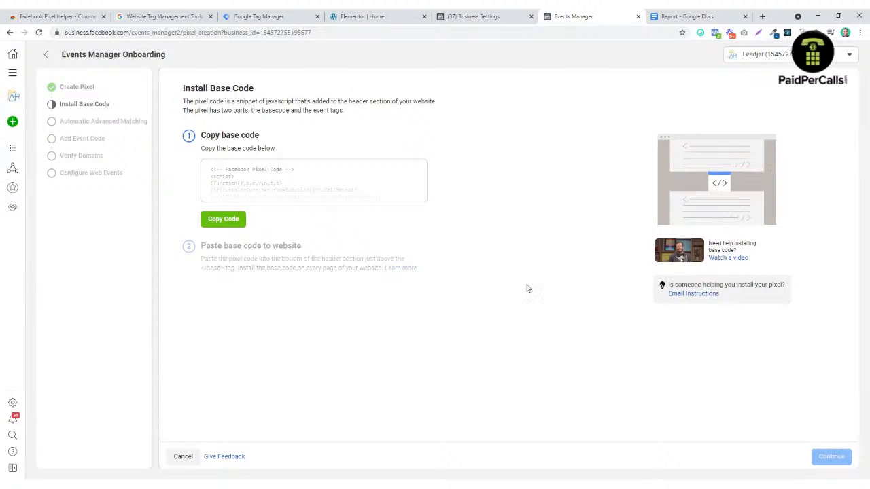
click(235, 222)
click(832, 457)
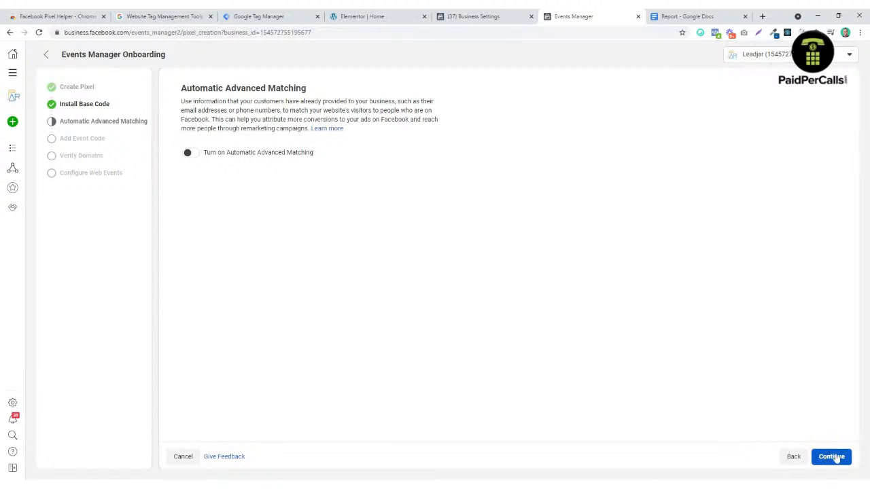
click(188, 153)
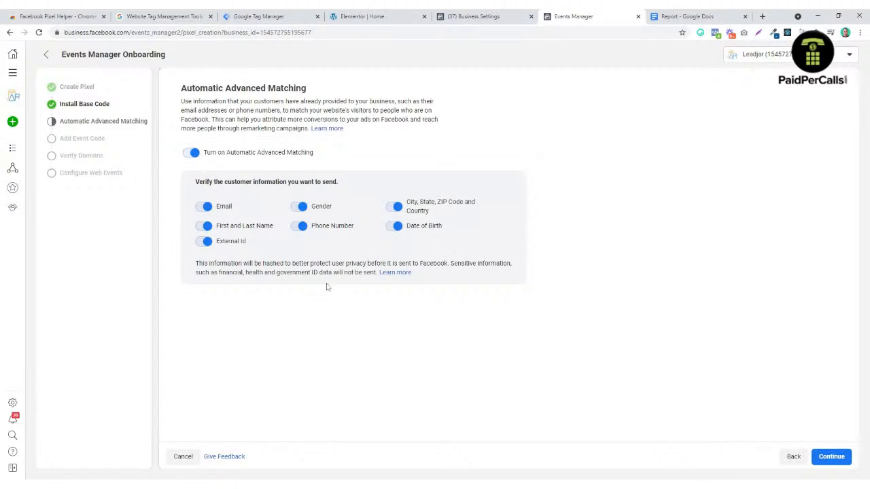
click(835, 459)
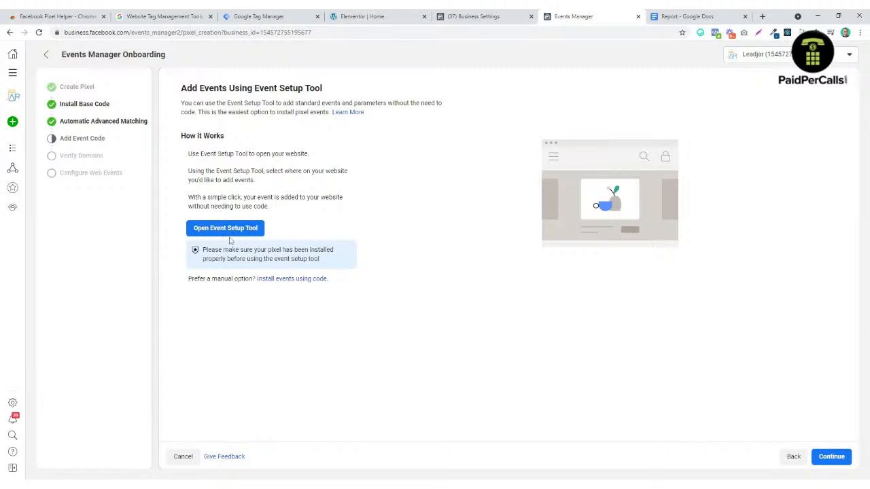
click(231, 231)
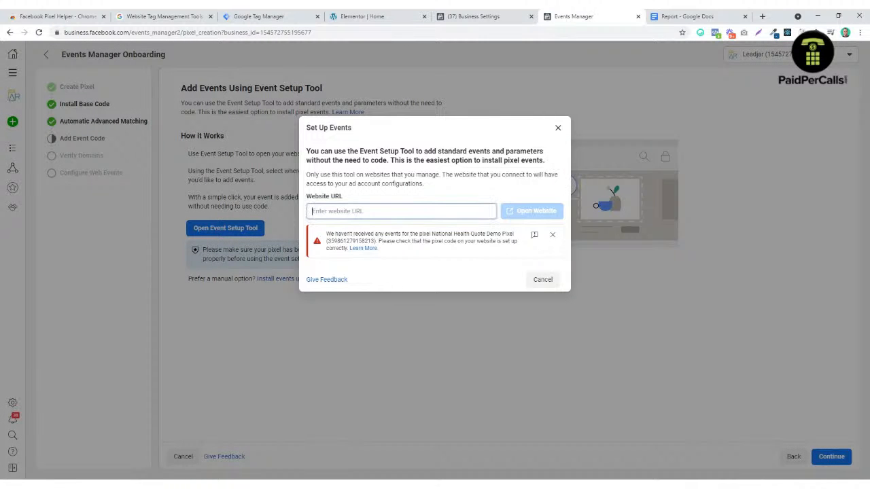
text(http)
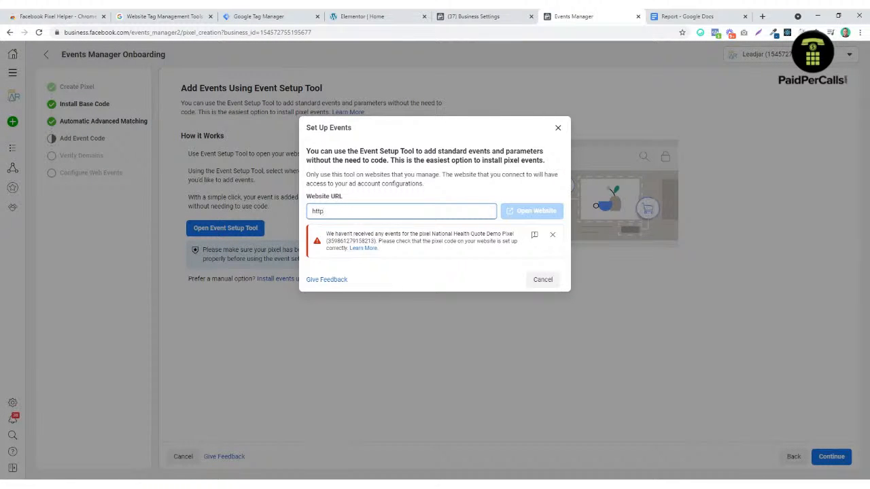
text(s://nation)
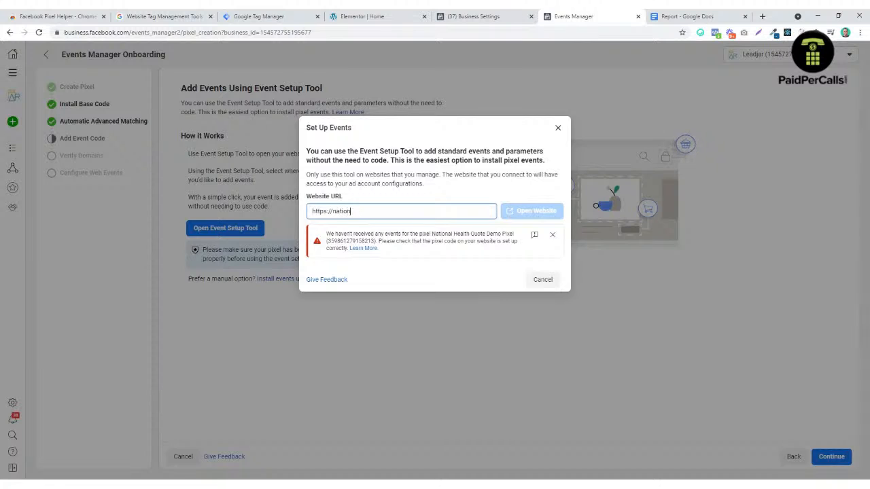
text(alhealthquote.com)
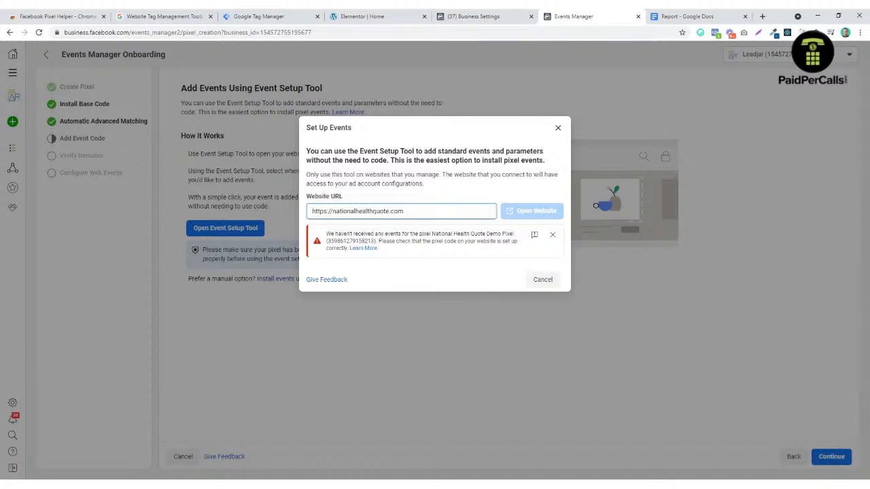
click(543, 213)
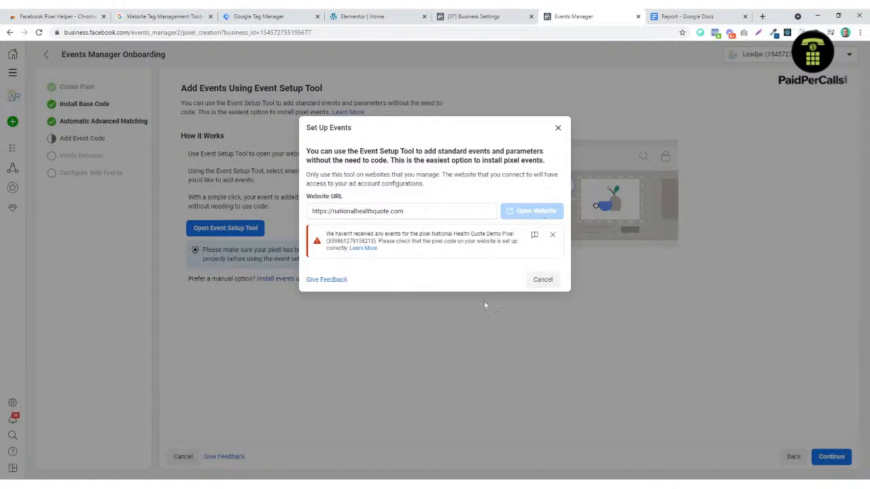
click(543, 279)
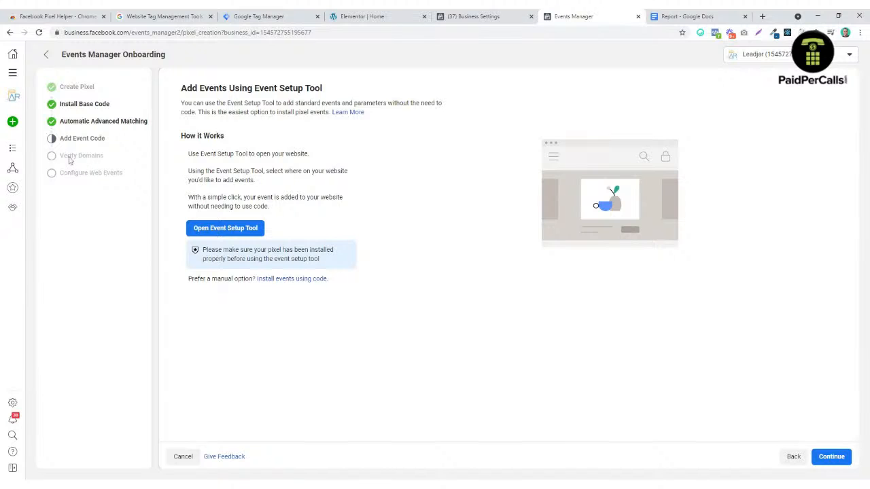
Step: Close the older Business Settings tab and open the Brand Safety Domains list
click(12, 403)
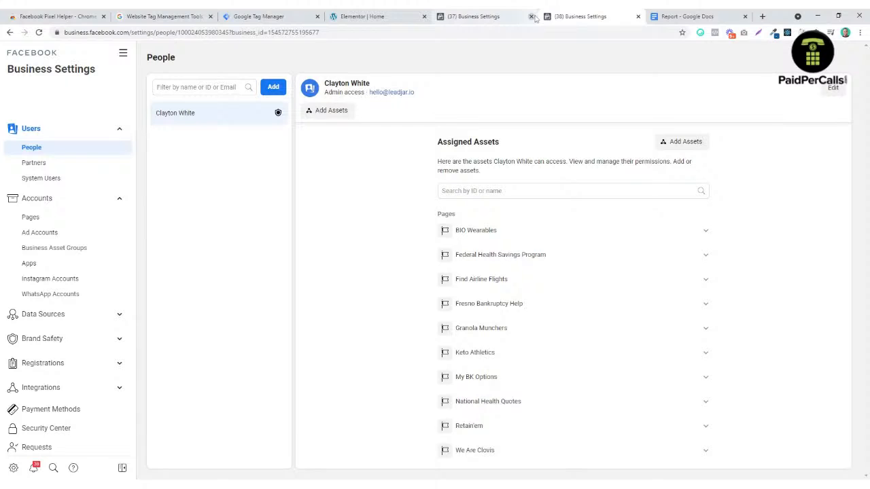
click(532, 17)
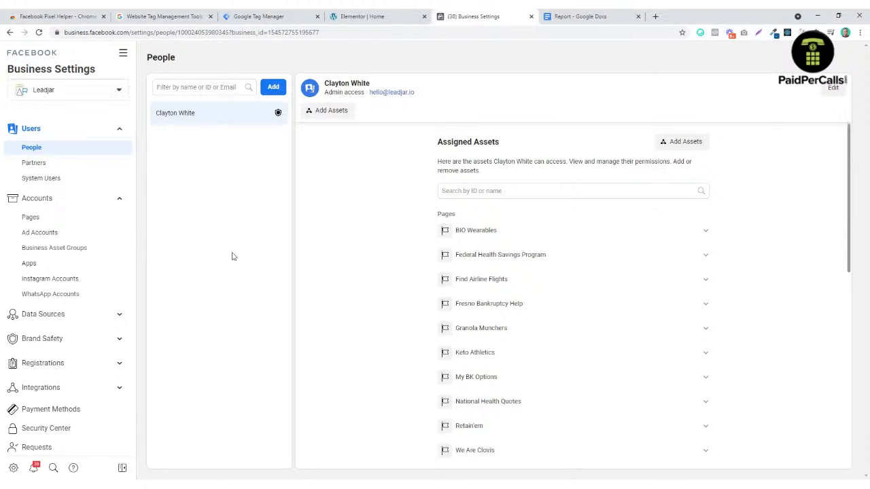
click(115, 340)
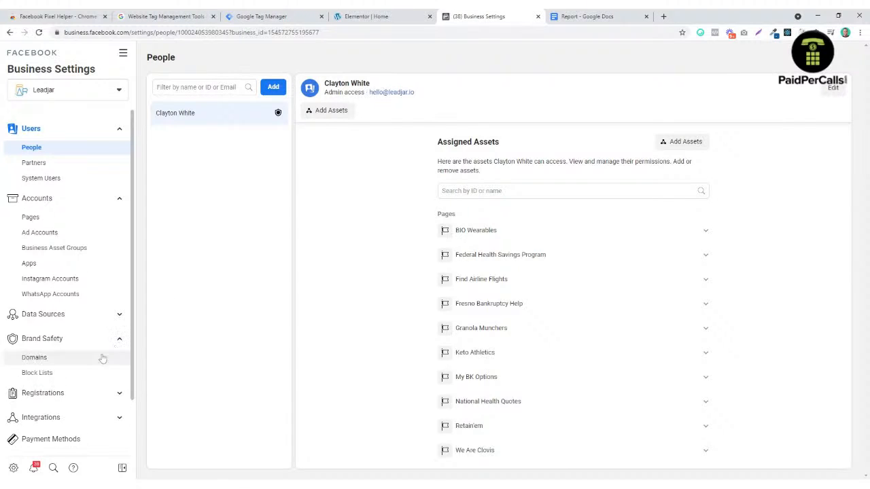
click(64, 360)
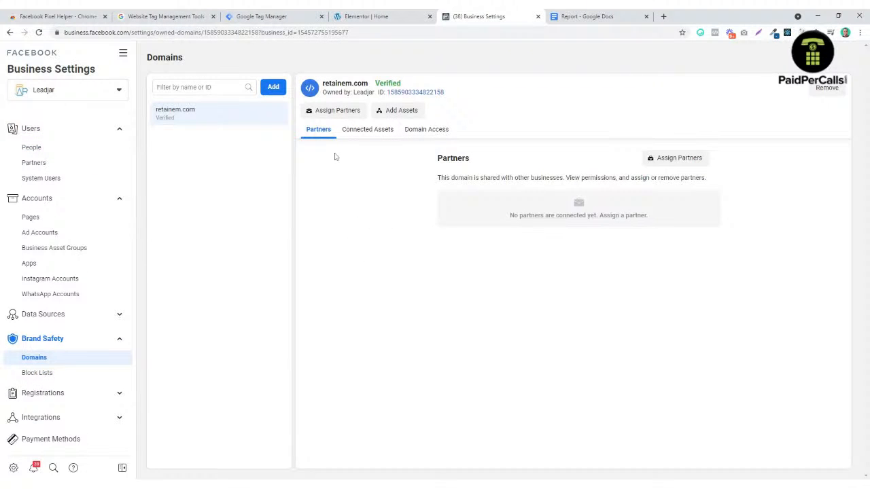
Step: Add nationalhealthquote.com as a domain, attempt verification, then open the Pixels list
click(273, 87)
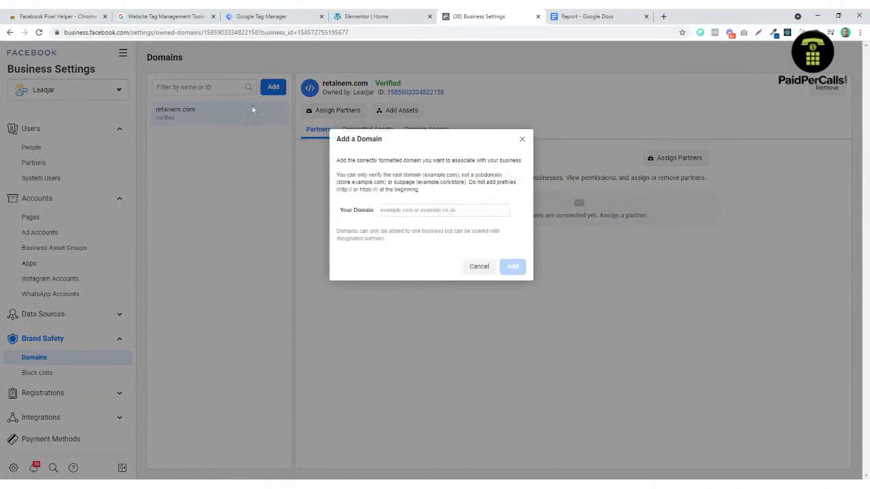
click(411, 211)
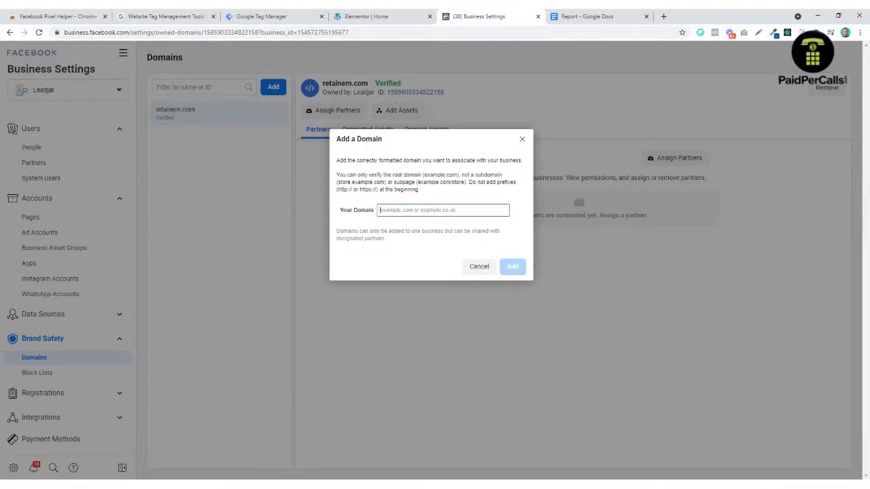
text(nationalhealthquote.com)
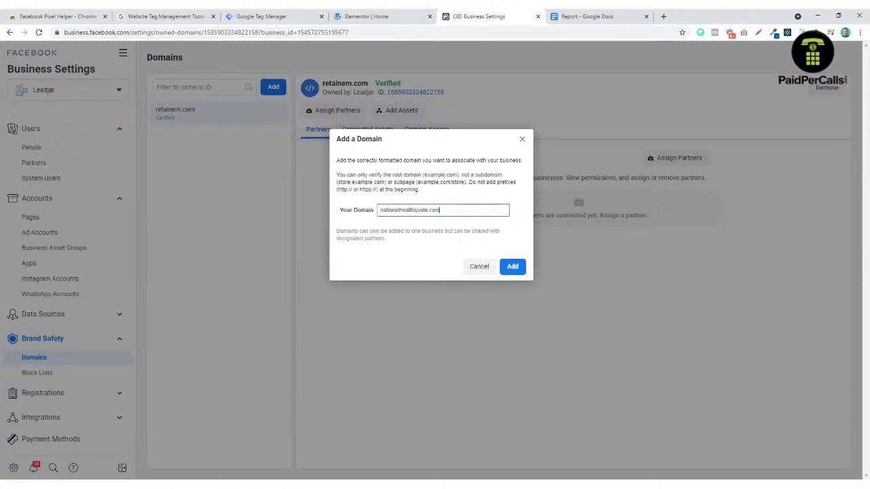
click(511, 267)
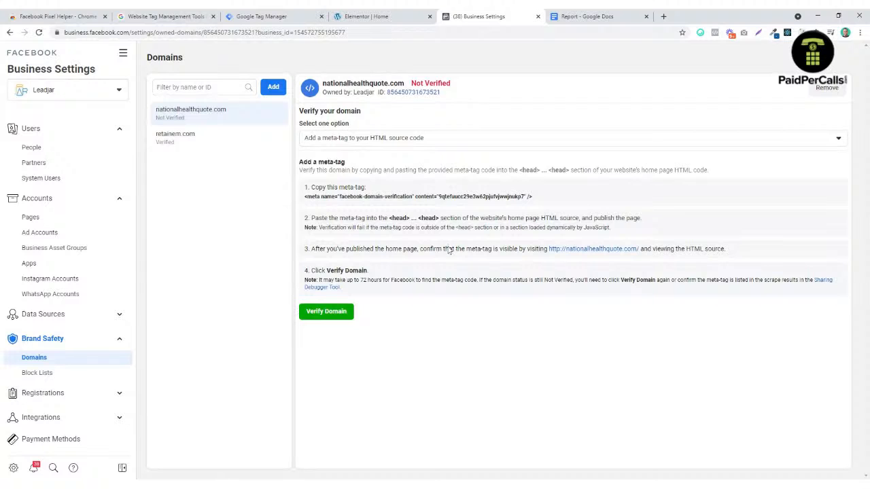
click(344, 315)
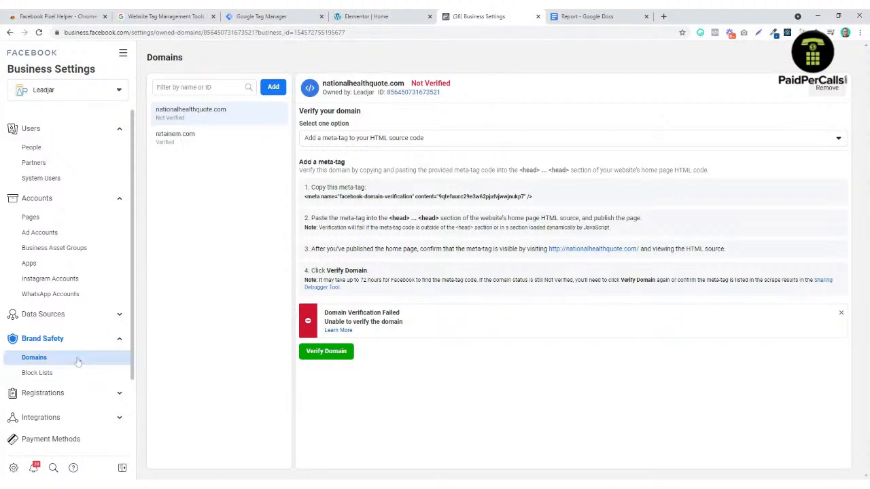
click(59, 314)
click(57, 349)
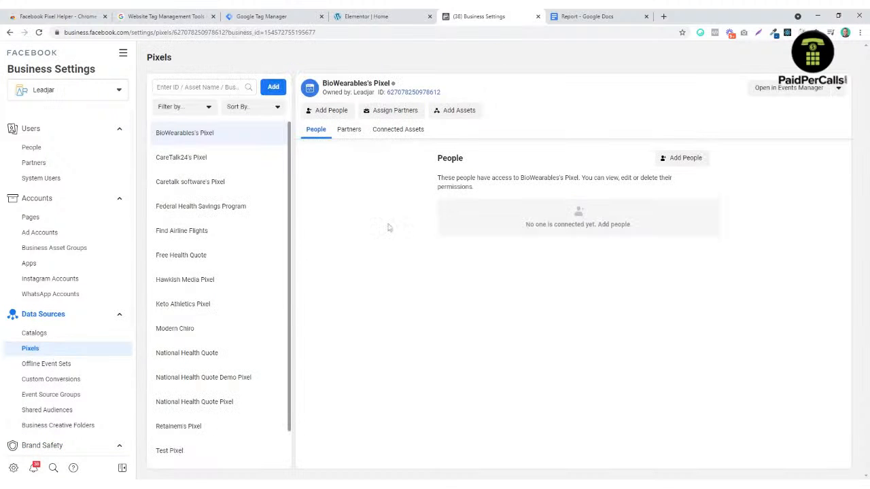
Step: Open the National Health Quote Demo Pixel in Events Manager and launch its Event Setup Tool from Settings
click(249, 379)
click(788, 92)
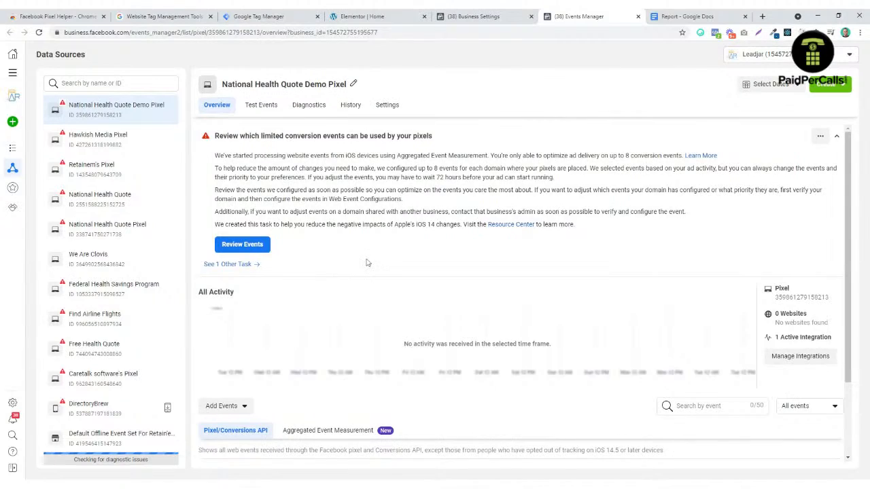
scroll(377, 254, down, 3)
scroll(406, 247, up, 3)
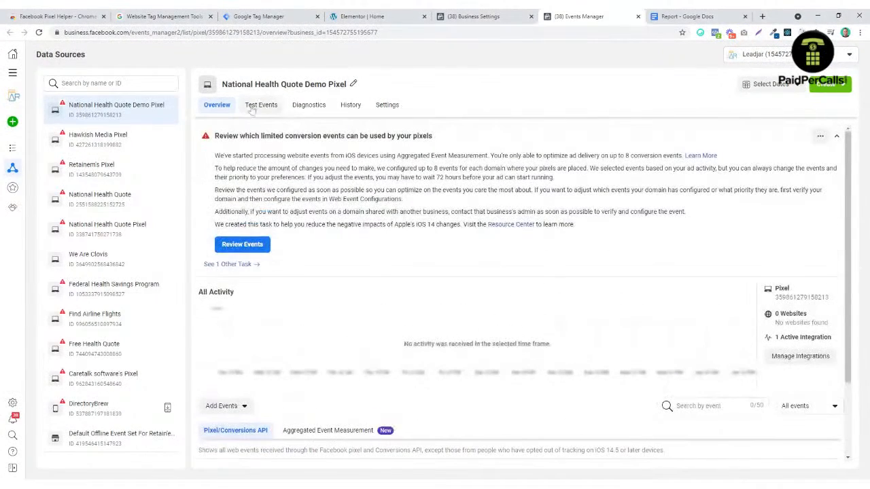
click(389, 106)
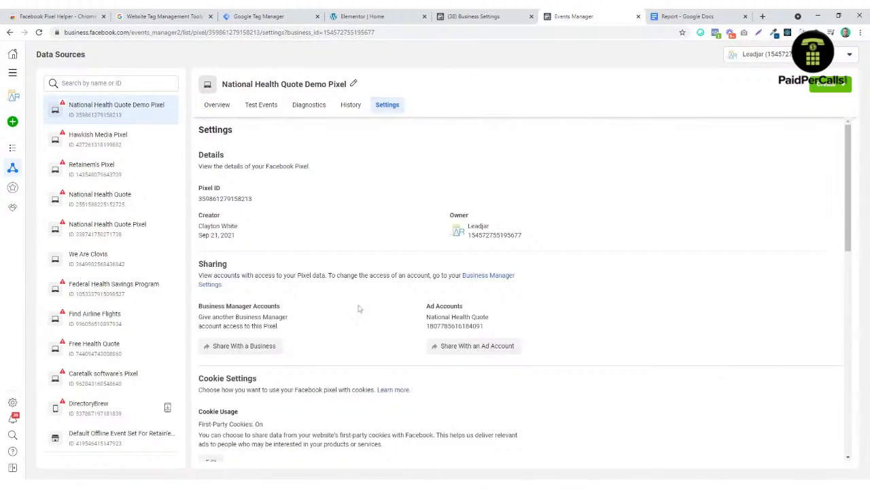
scroll(335, 308, down, 4)
scroll(285, 300, down, 1)
click(237, 279)
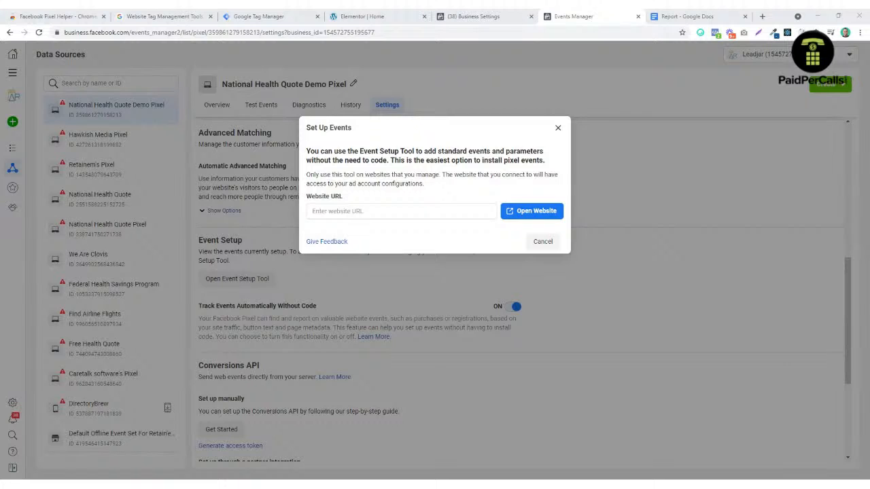
Step: Enter nationalhealthquote.com as the website URL and open the site with the setup tool
click(386, 211)
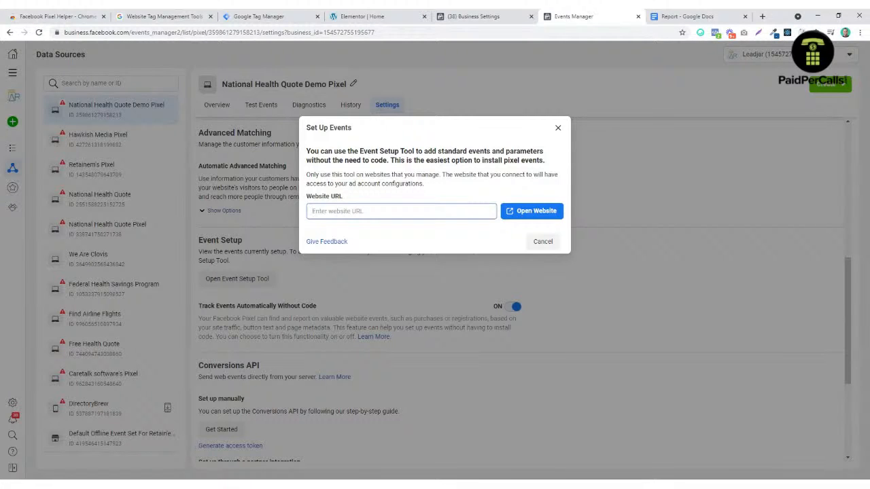
text(nationalhealthquote.com)
click(541, 217)
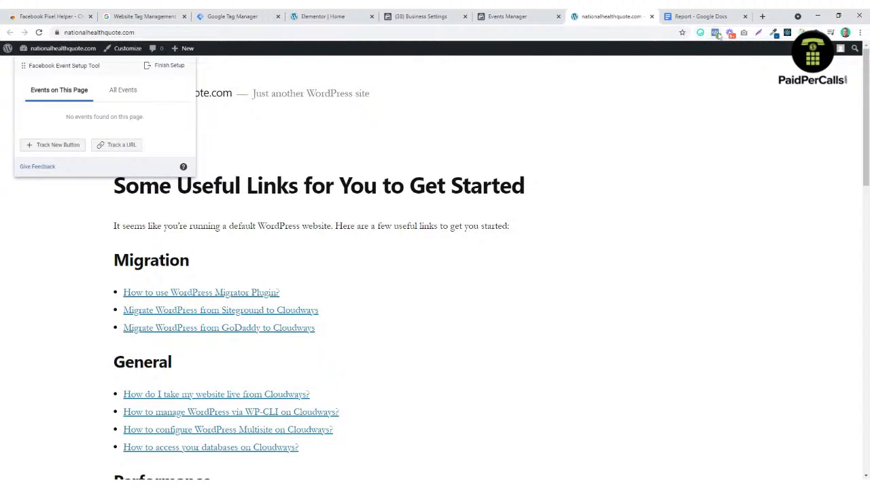
Step: Leave the Elementor editor for Home to the WordPress dashboard and look through the Customizer
click(323, 17)
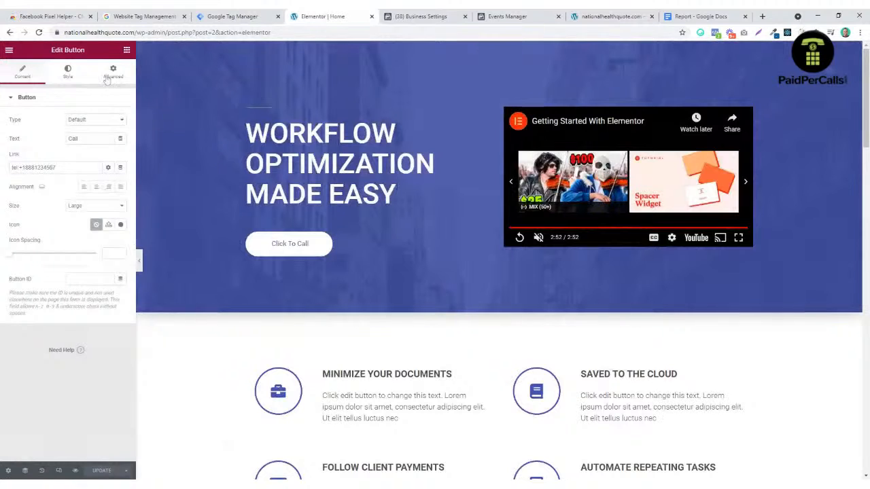
click(9, 50)
click(65, 208)
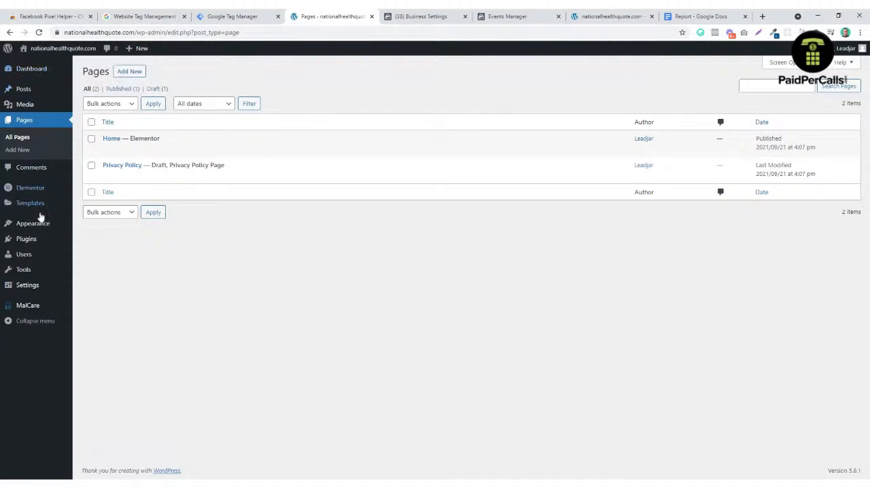
mouse_move(54, 225)
click(100, 239)
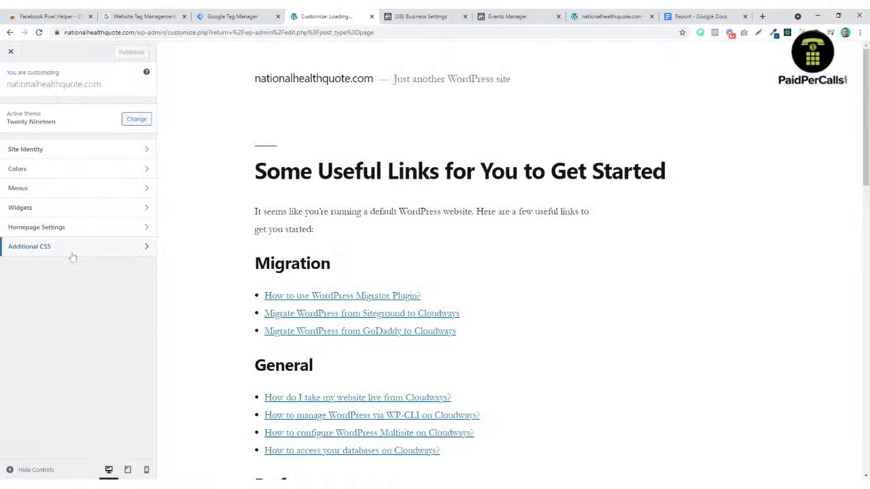
click(75, 248)
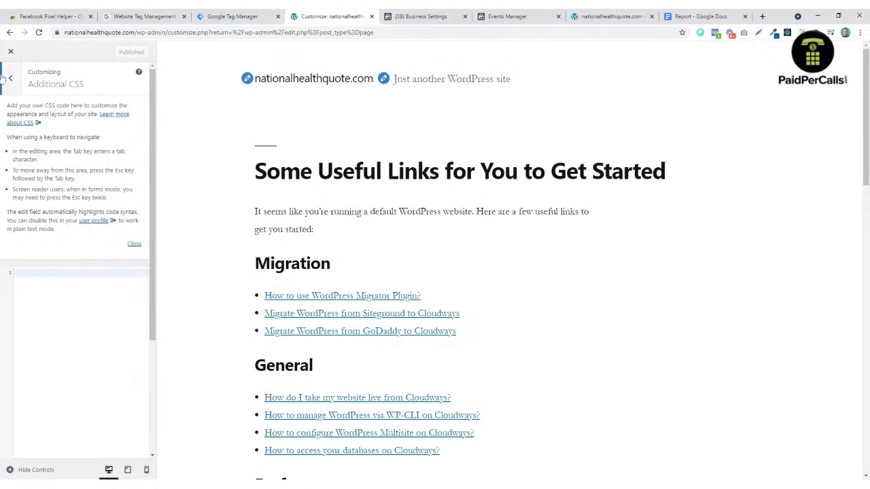
click(10, 51)
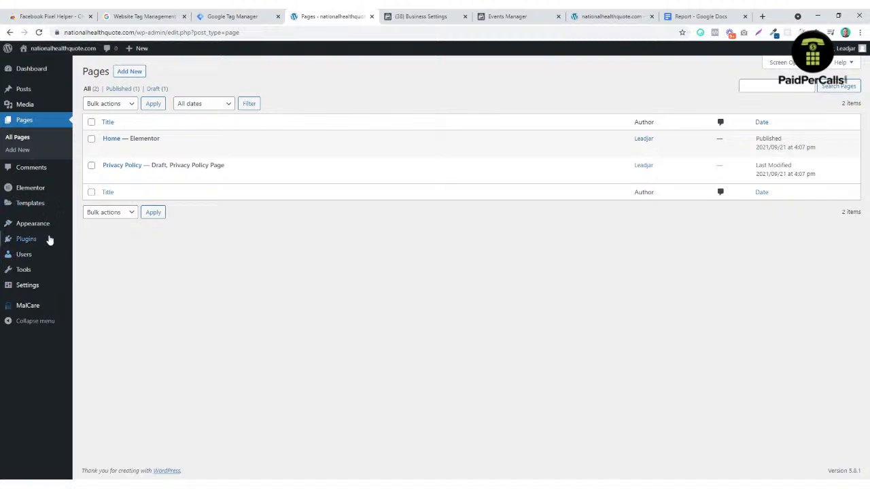
Step: In Homepage Settings, set a static homepage to the Home page and publish
mouse_move(49, 230)
click(96, 239)
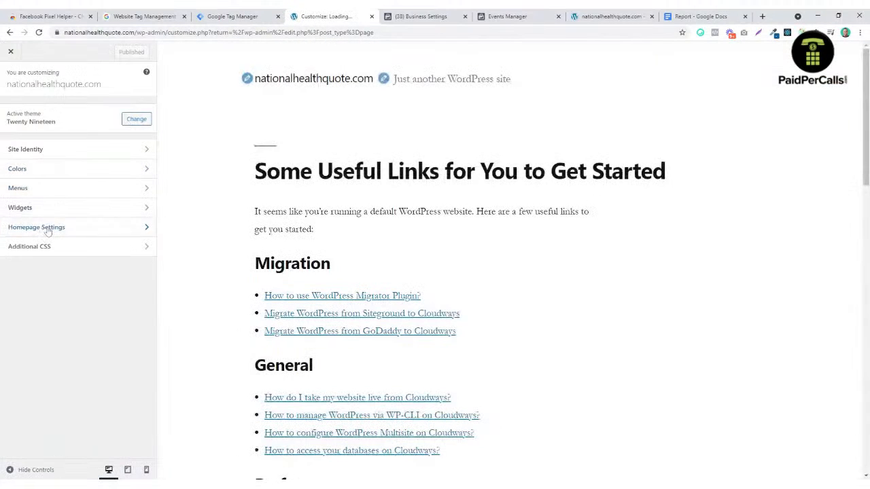
click(47, 229)
click(43, 195)
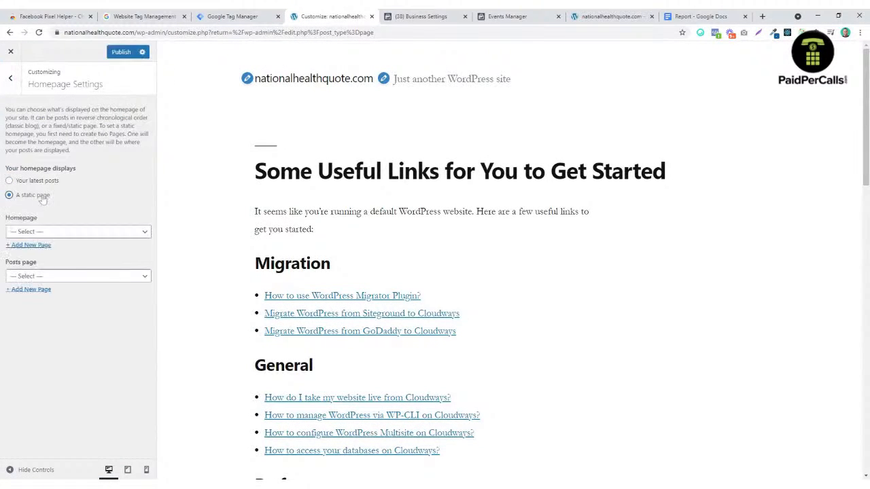
click(58, 231)
click(63, 249)
click(121, 52)
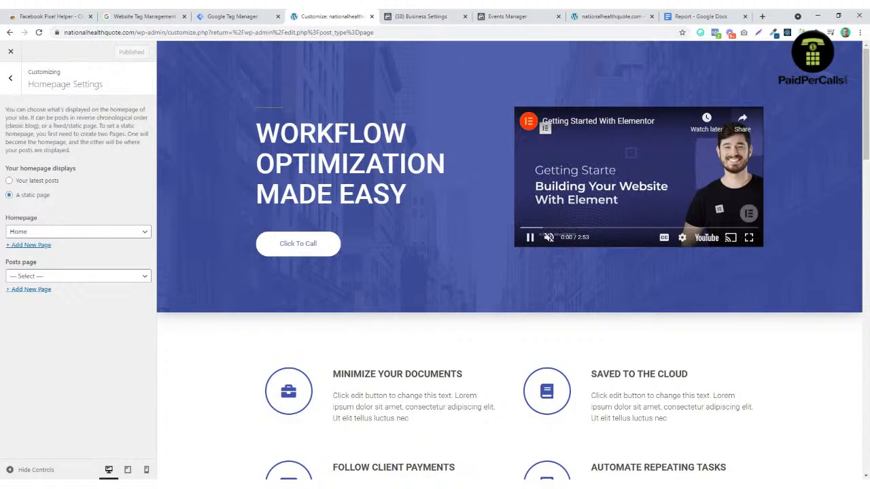
click(11, 52)
click(610, 17)
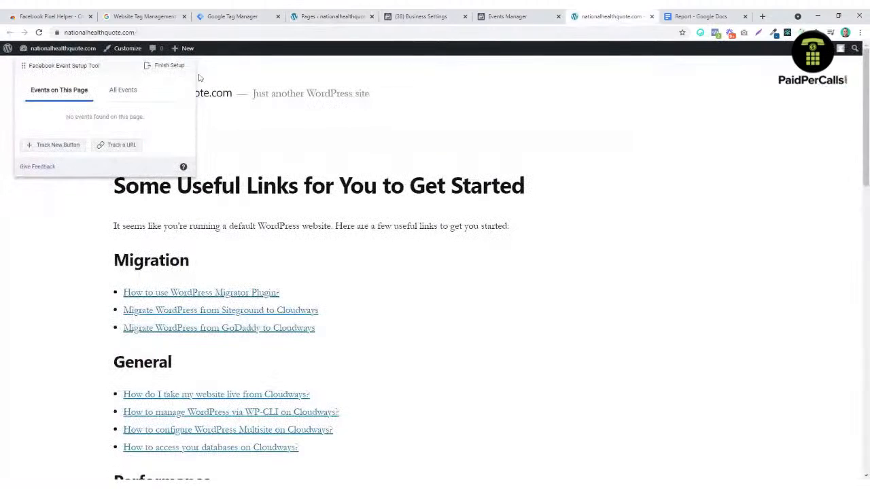
Step: Reload the site to show the new Home page
click(40, 32)
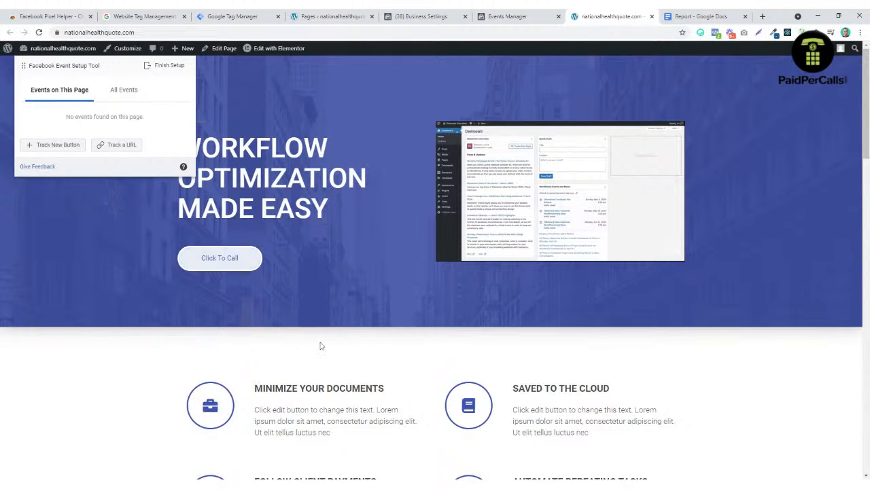
scroll(258, 289, down, 10)
scroll(276, 306, down, 2)
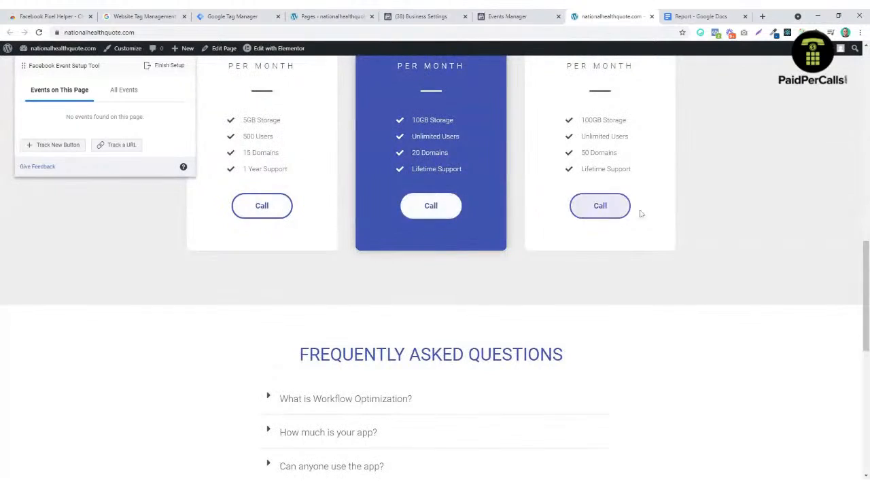
scroll(287, 210, up, 8)
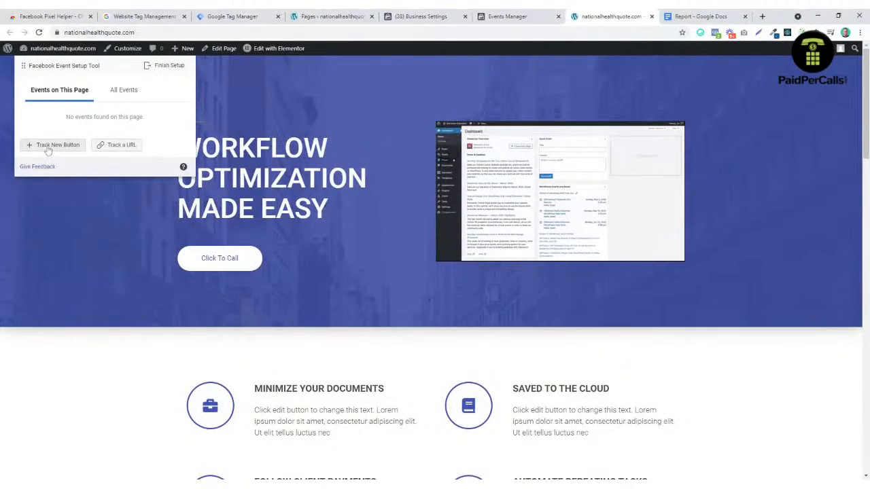
Step: Track the hero's Click To Call button as a Contact event and confirm
click(49, 146)
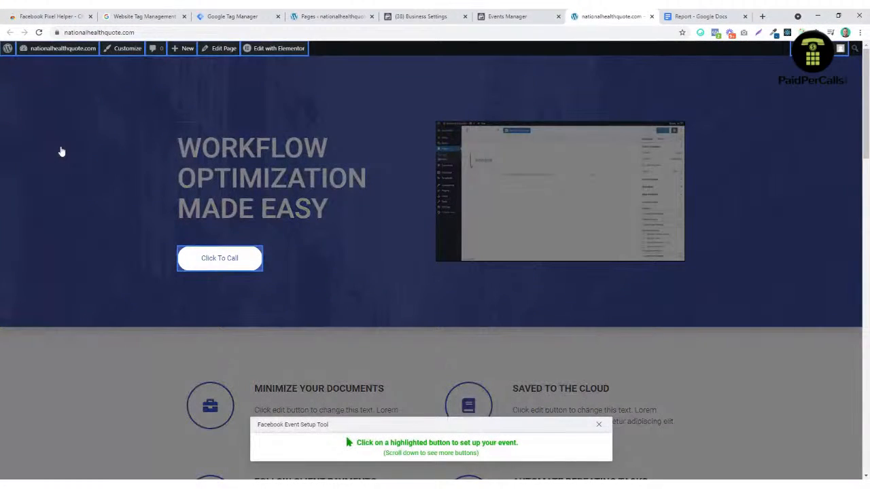
click(254, 261)
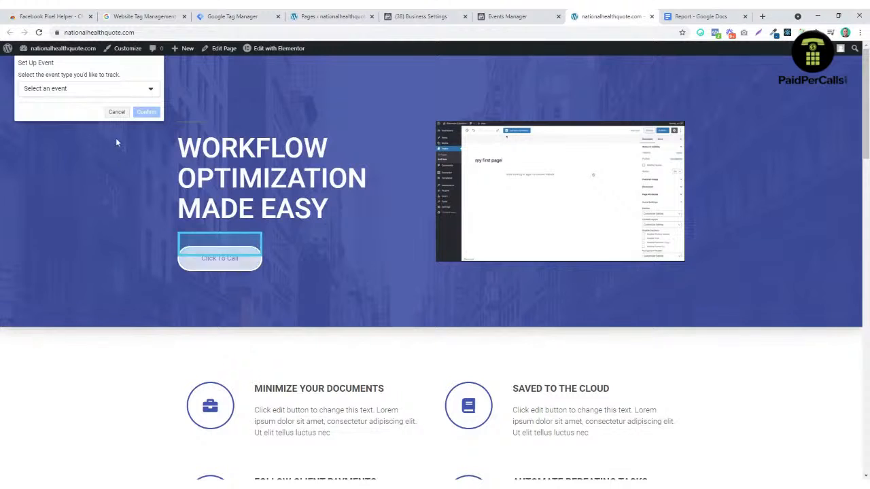
click(116, 95)
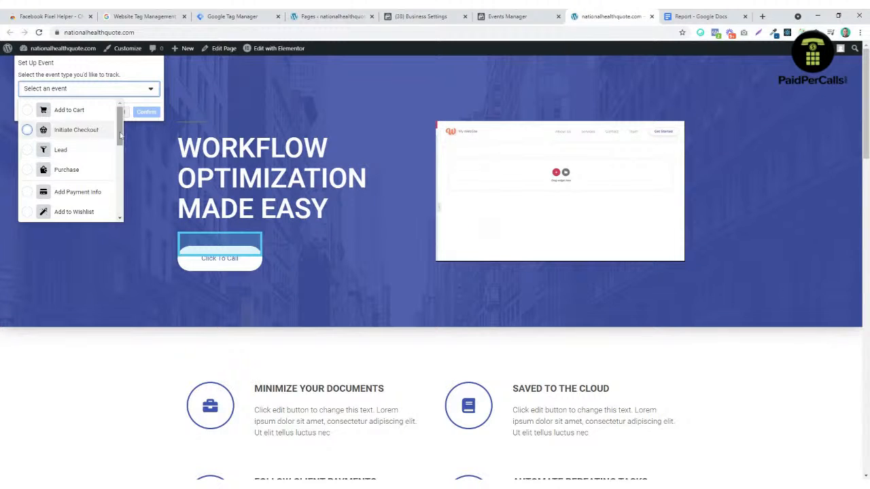
drag(120, 136, 120, 168)
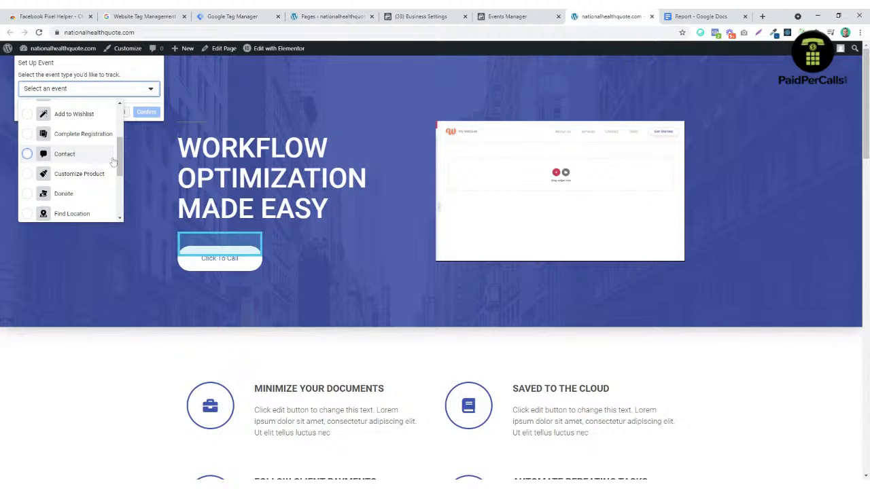
mouse_move(120, 157)
mouse_down()
mouse_move(121, 204)
mouse_move(119, 135)
mouse_move(119, 149)
mouse_up()
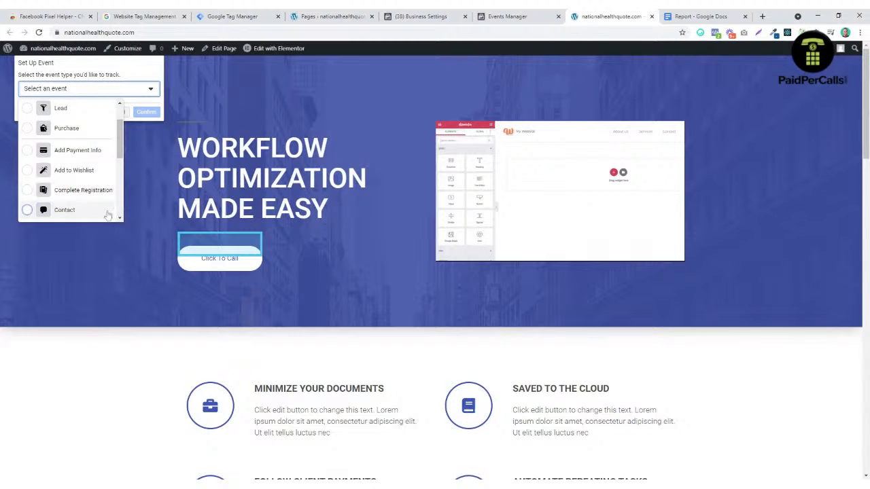
click(29, 211)
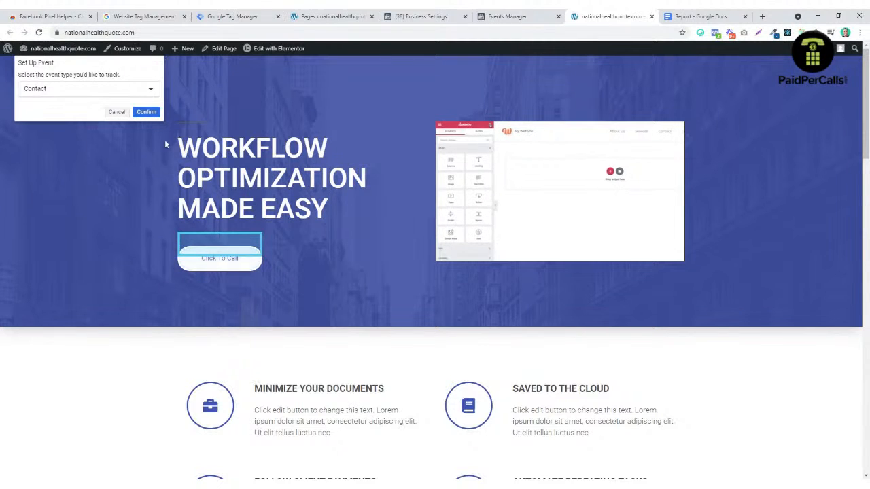
click(146, 112)
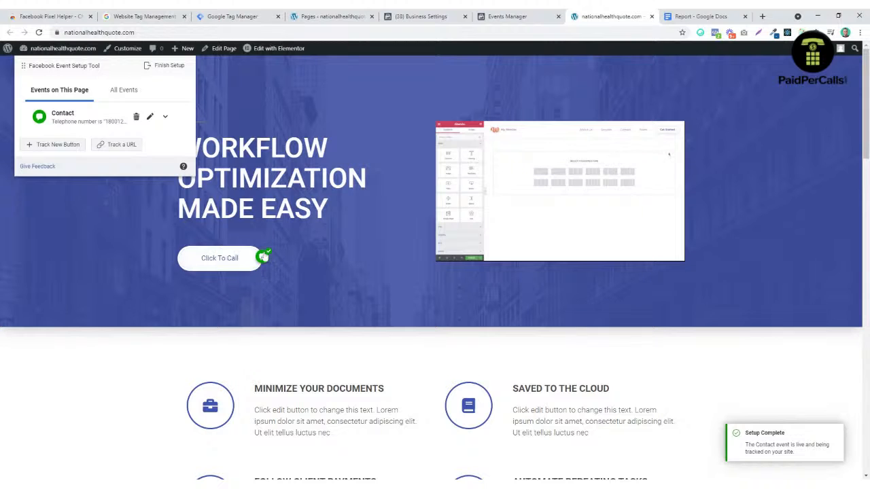
Step: Track the $19 pricing plan's Call button as a second Contact event and confirm
scroll(303, 251, down, 11)
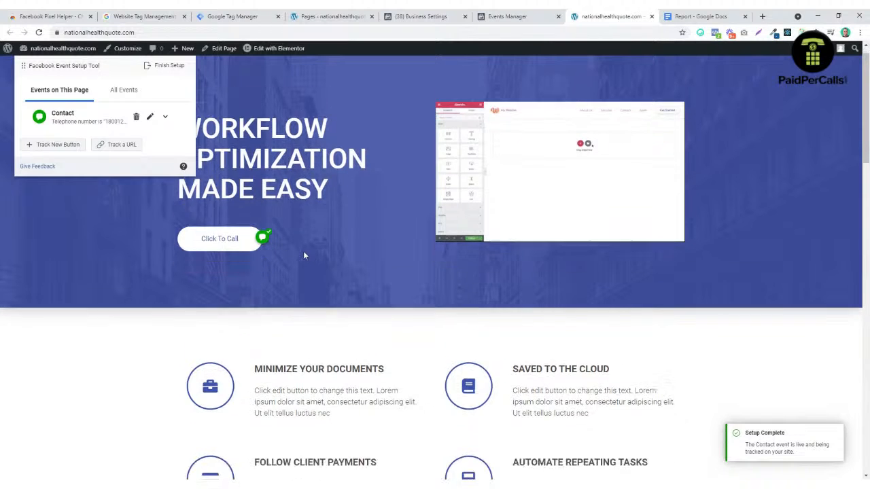
scroll(263, 252, up, 1)
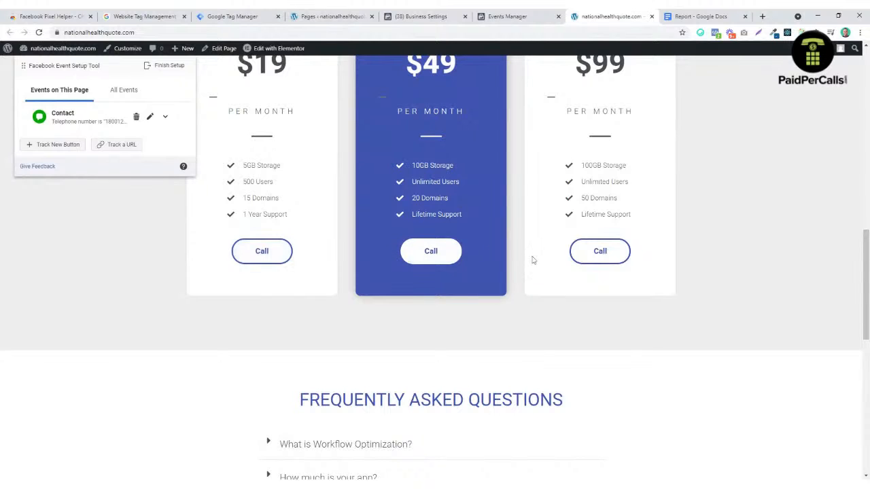
click(68, 146)
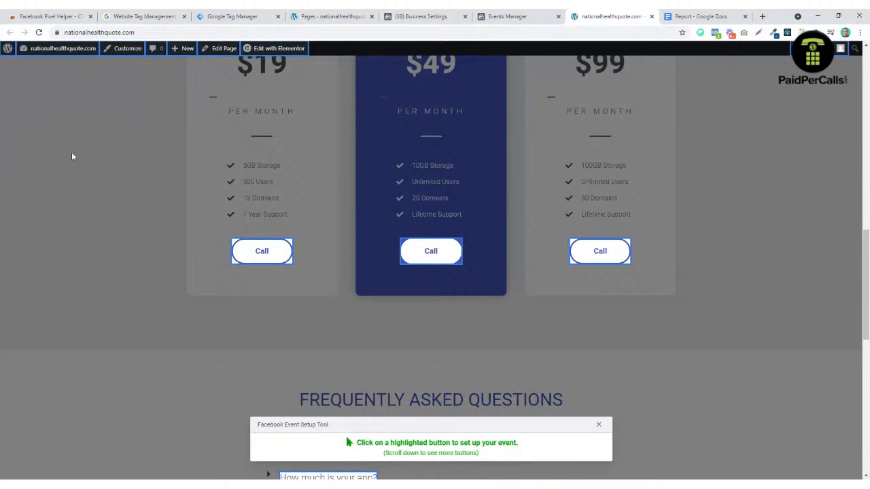
click(280, 252)
click(88, 88)
scroll(71, 177, down, 2)
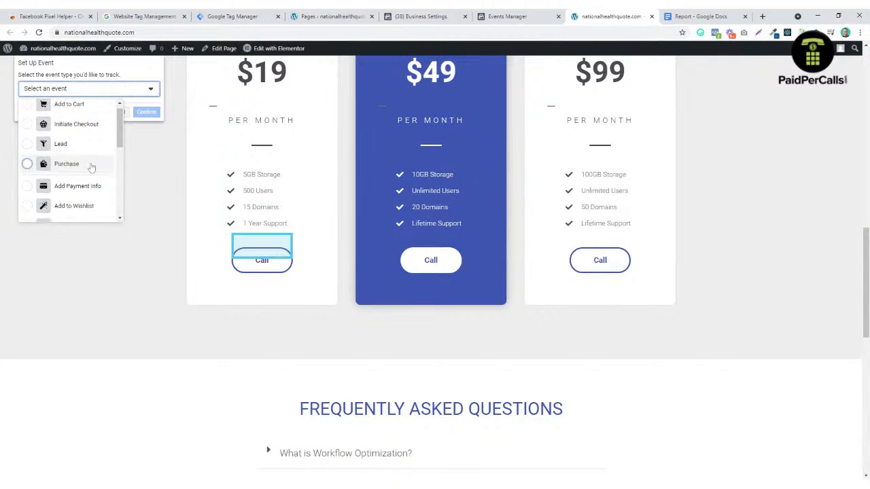
click(75, 206)
click(147, 112)
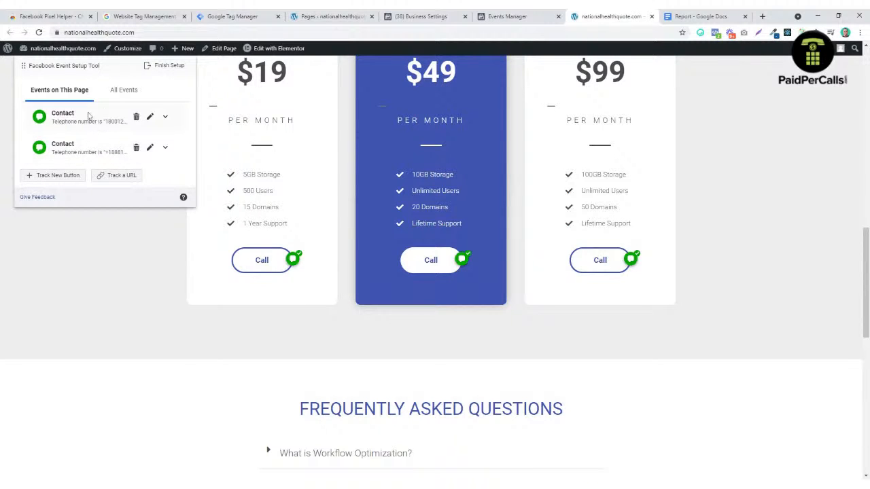
scroll(296, 174, up, 15)
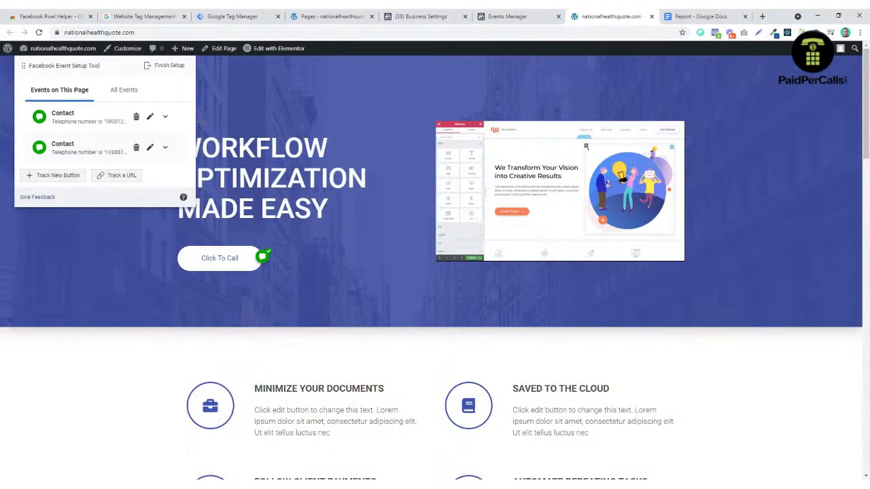
scroll(204, 261, down, 8)
scroll(288, 346, up, 6)
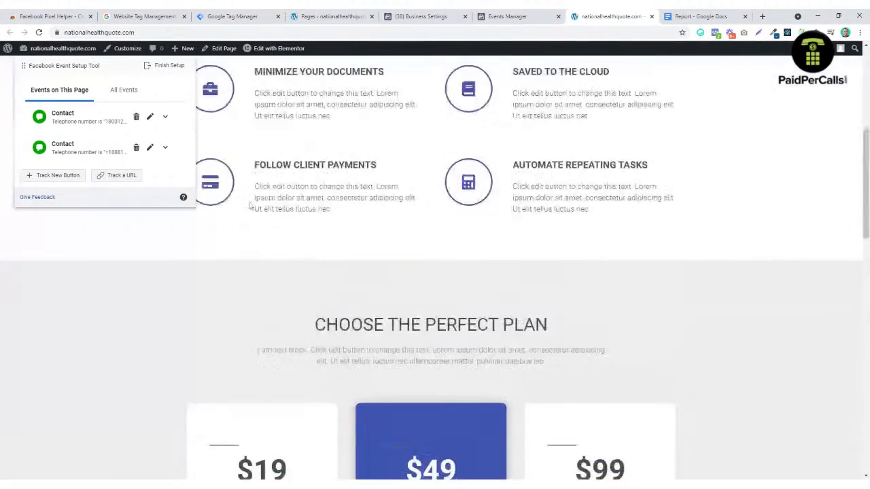
scroll(308, 272, up, 2)
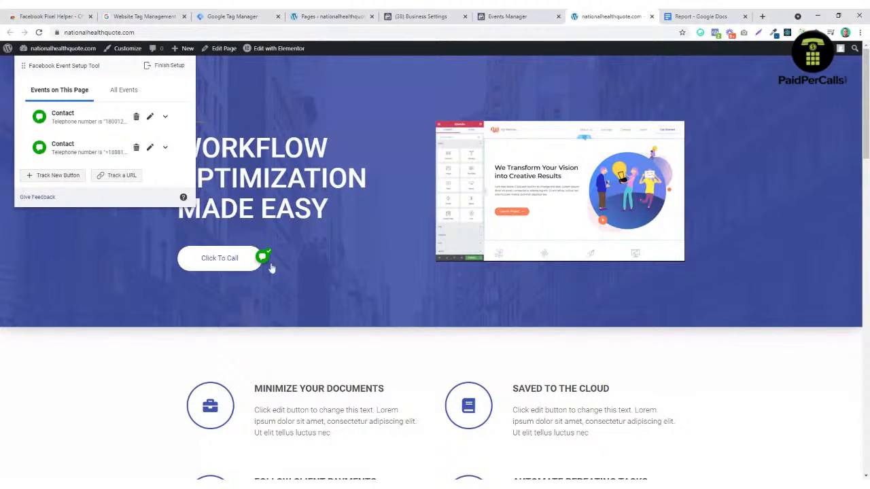
Step: Finish the event setup with both Contact events and skip the feedback prompt
click(165, 66)
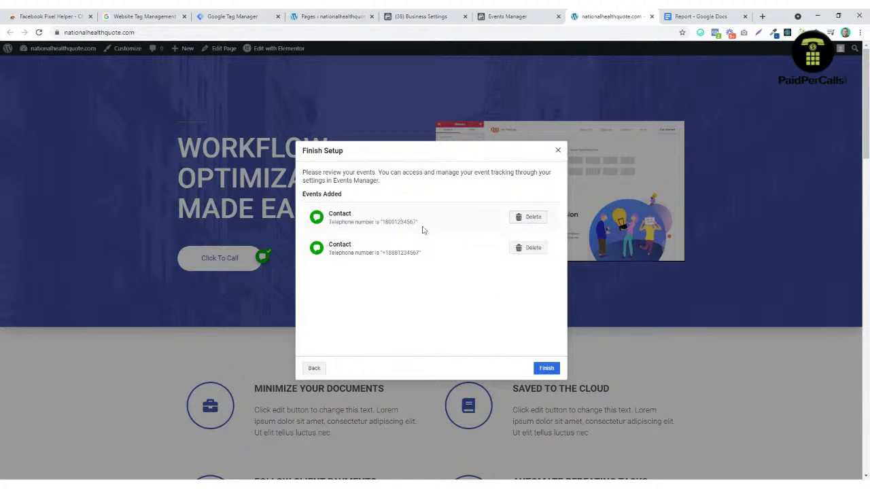
click(549, 371)
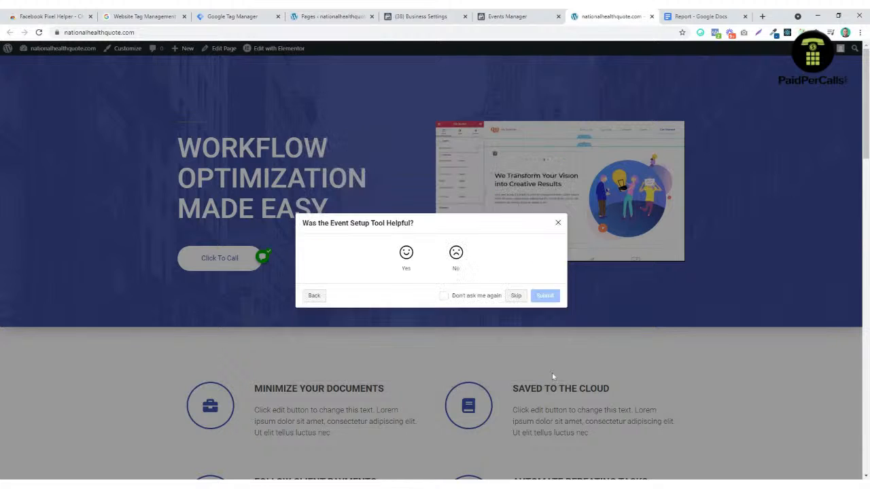
click(518, 297)
Step: Close the site tab and view the pixel's Test Events in Events Manager
key(ctrl+w)
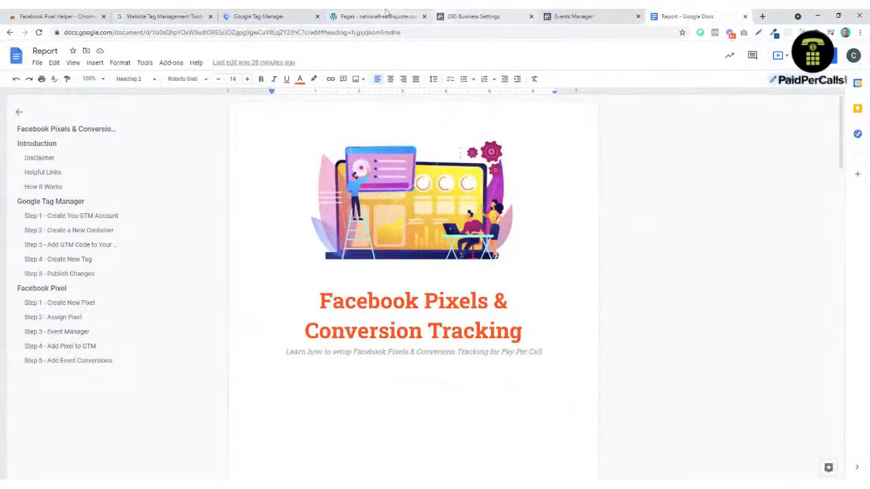
click(577, 16)
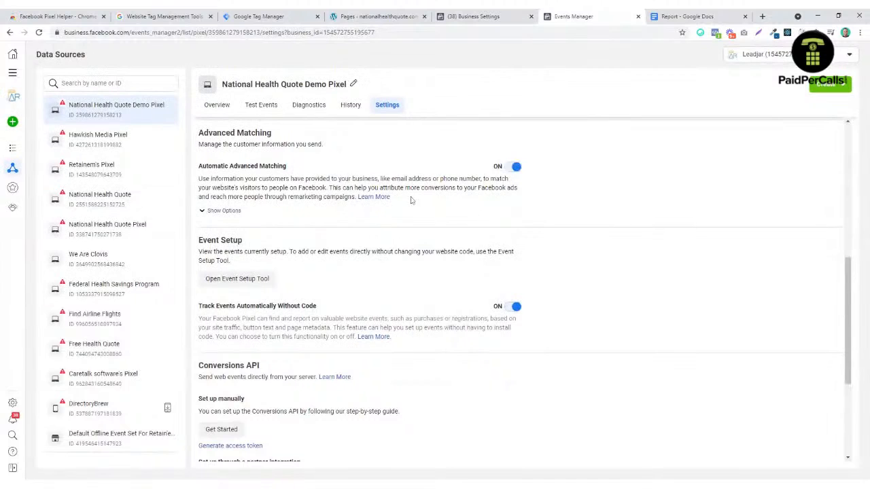
click(272, 109)
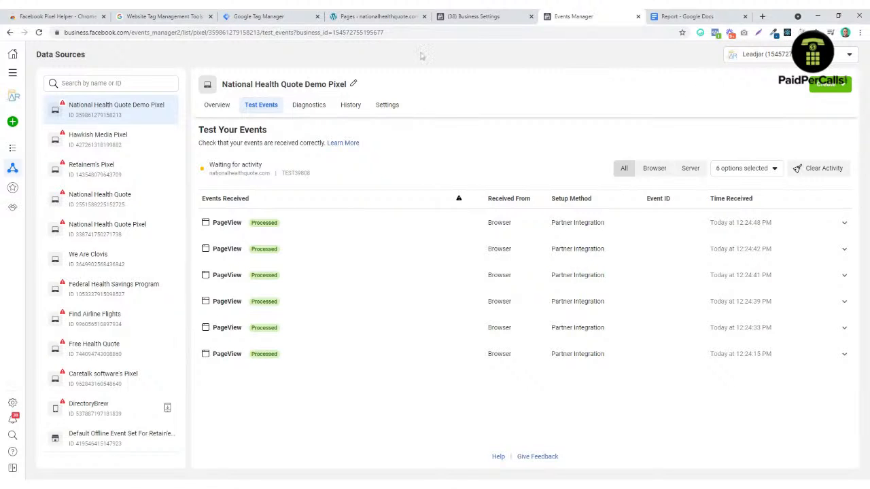
Step: Visit the live homepage from WordPress and press its Click To Call button
click(377, 16)
mouse_move(64, 49)
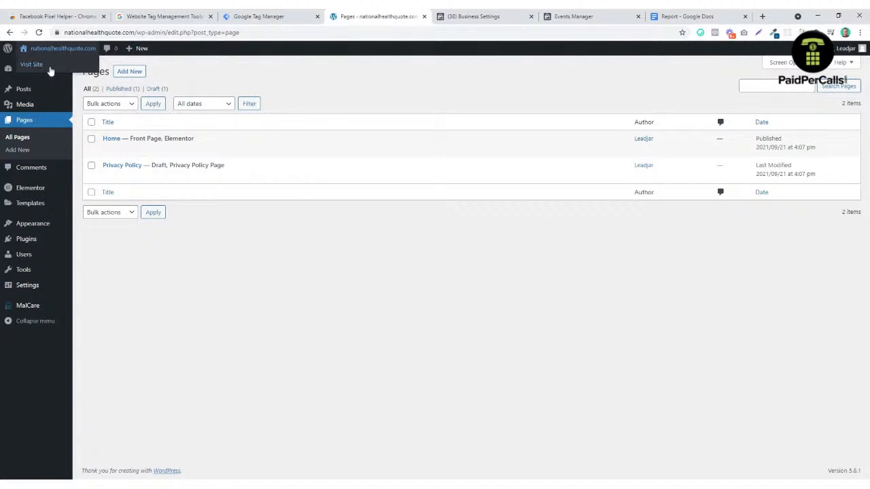
click(50, 68)
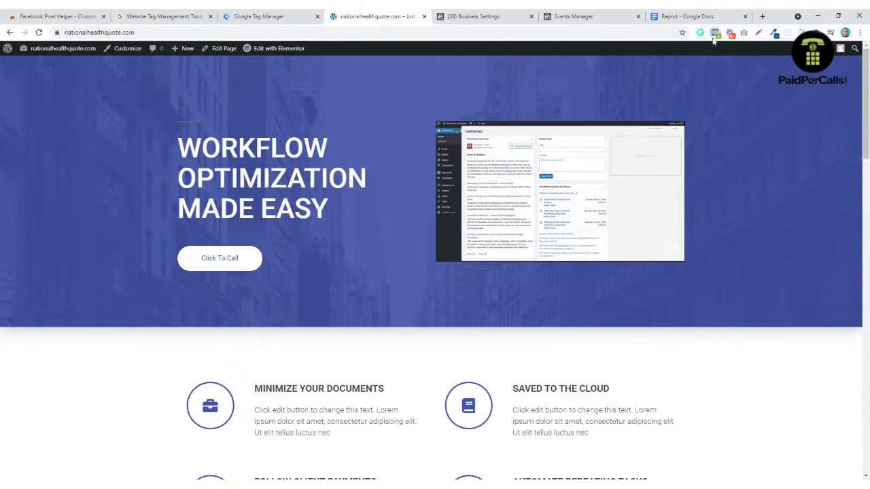
click(227, 258)
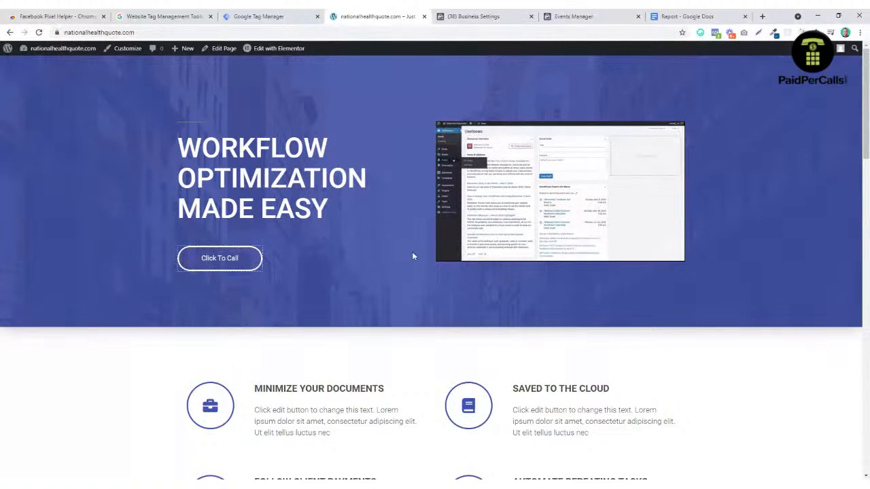
mouse_move(480, 162)
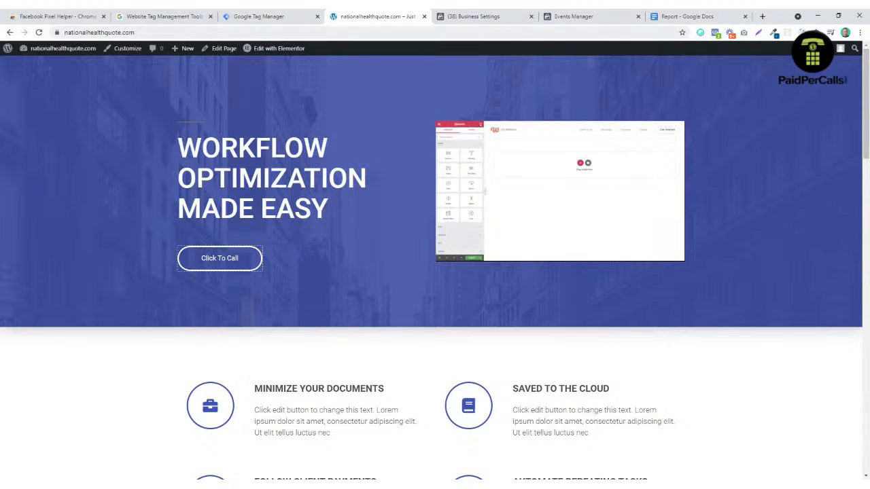
Step: Reload the pixel's Test Events and clear the recorded test activity
click(574, 16)
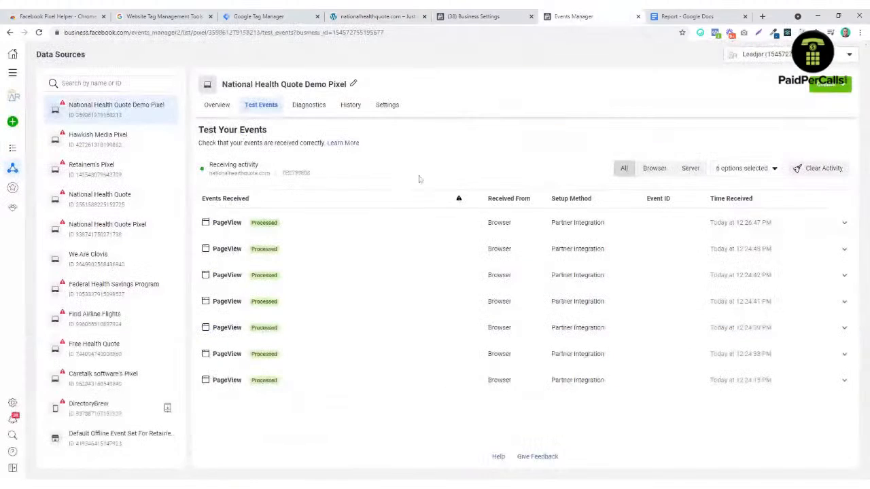
click(38, 32)
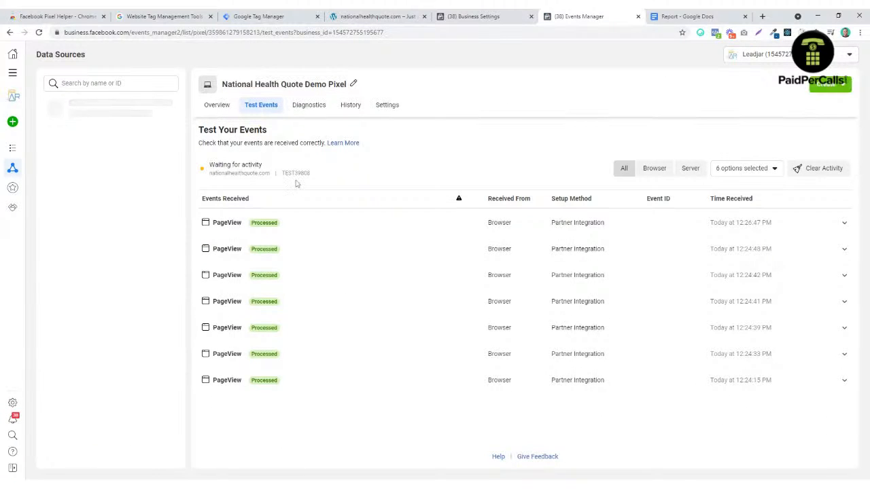
click(837, 172)
click(524, 223)
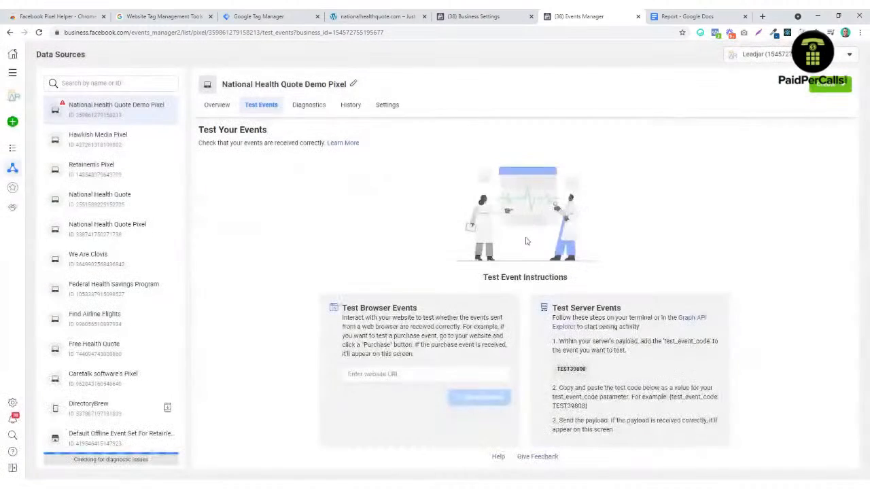
Step: Open nationalhealthquote.com for browser event testing, correcting the misspelled address
click(403, 373)
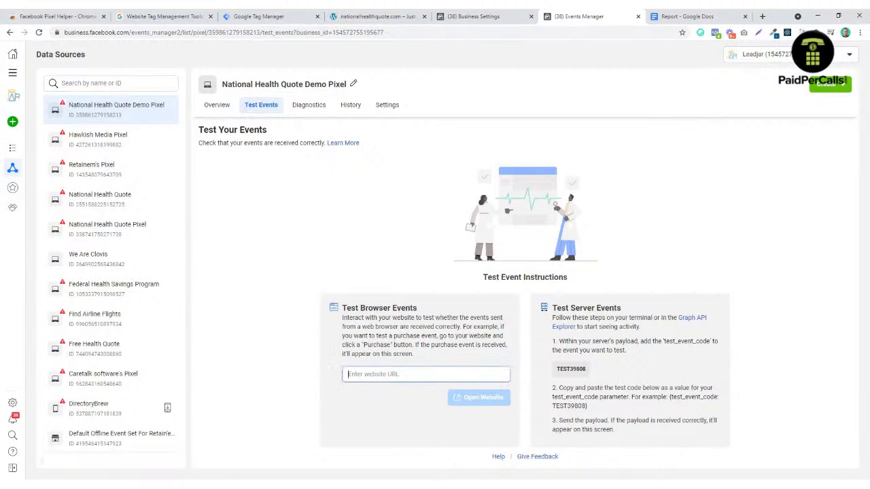
text(nationhealthquote)
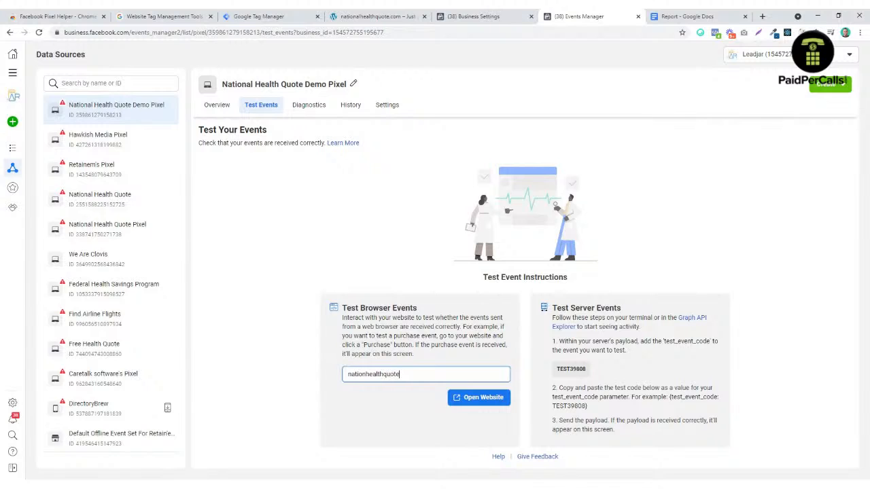
text(.com)
click(478, 398)
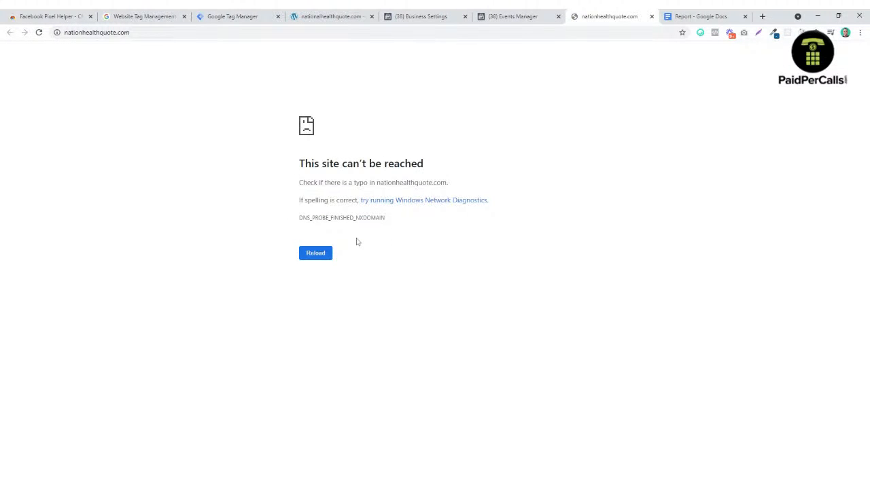
click(651, 16)
drag(414, 373, 278, 368)
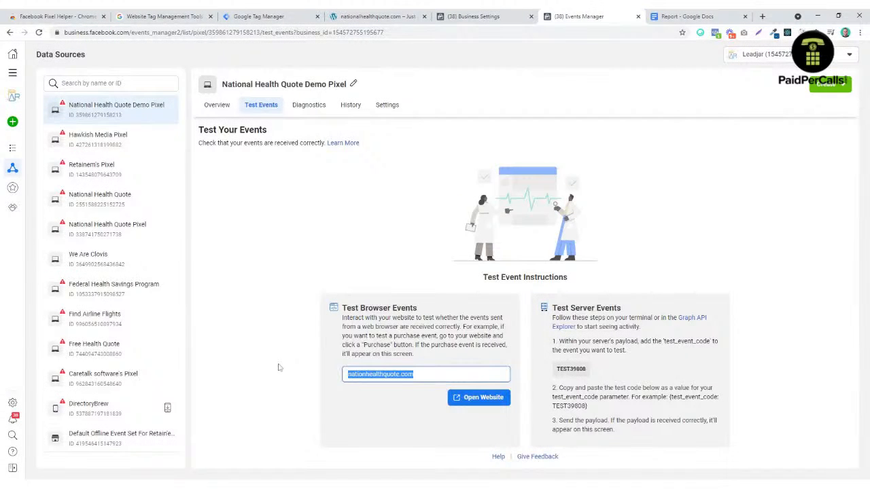
text(national)
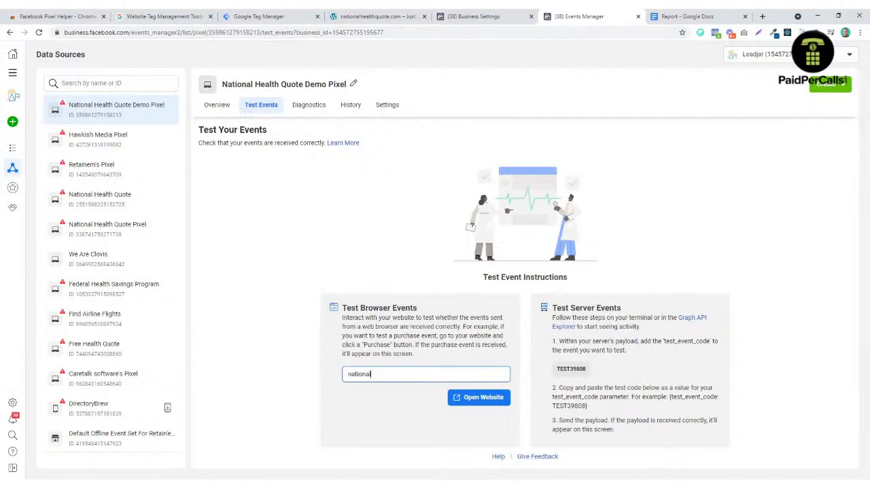
text(healthquote.com)
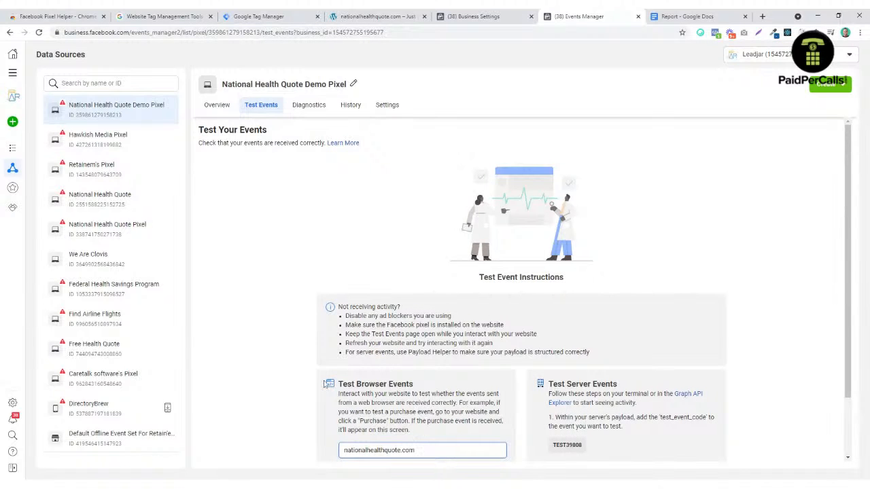
scroll(328, 384, down, 1)
click(478, 402)
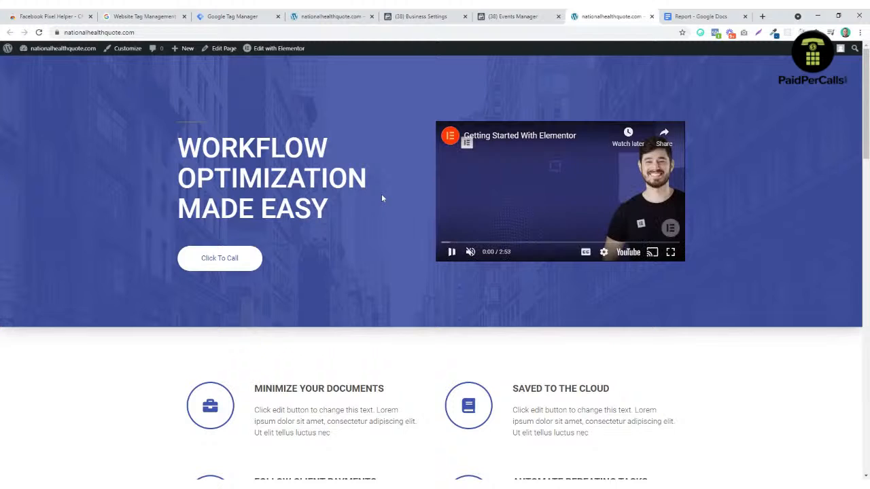
Step: Fire Click To Call on the live site and check Test Events for the Contact event
click(250, 264)
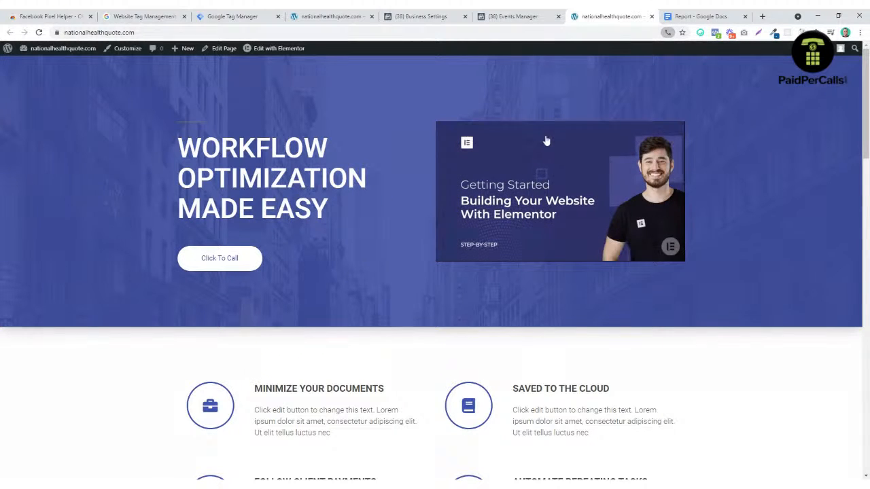
click(691, 64)
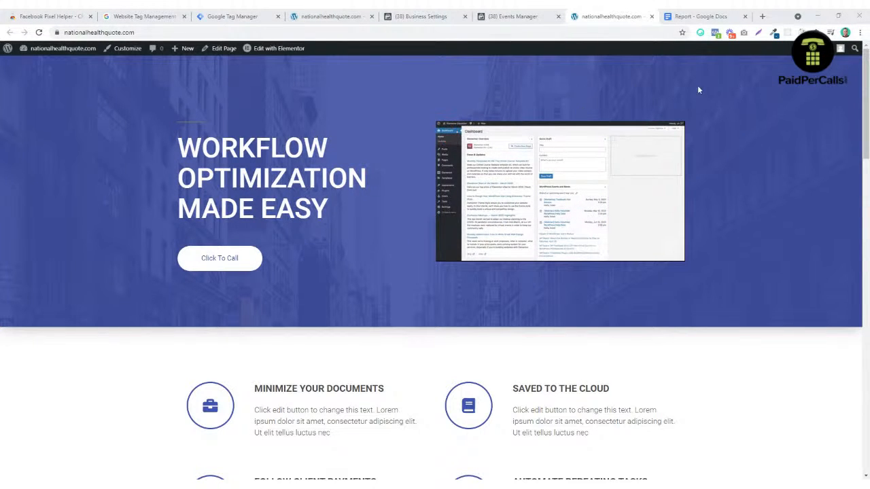
click(510, 18)
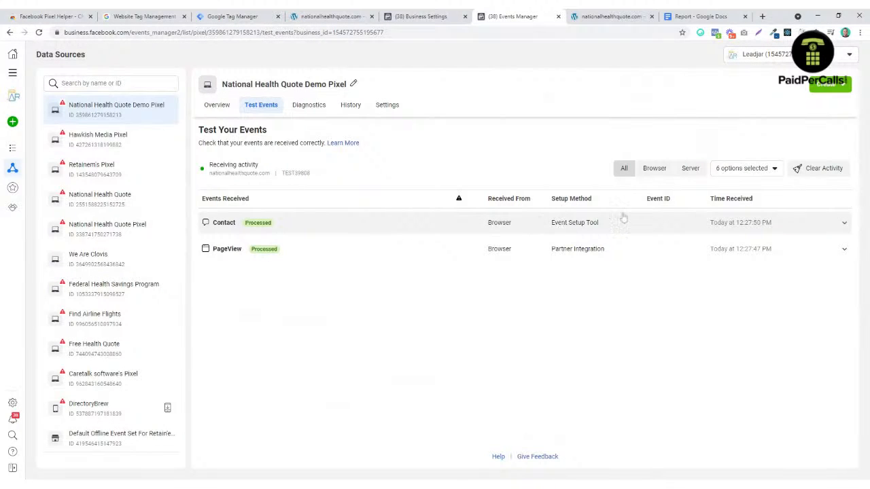
click(615, 16)
Step: Press a pricing plan's Call button and confirm a second Contact event arrives
scroll(270, 268, down, 13)
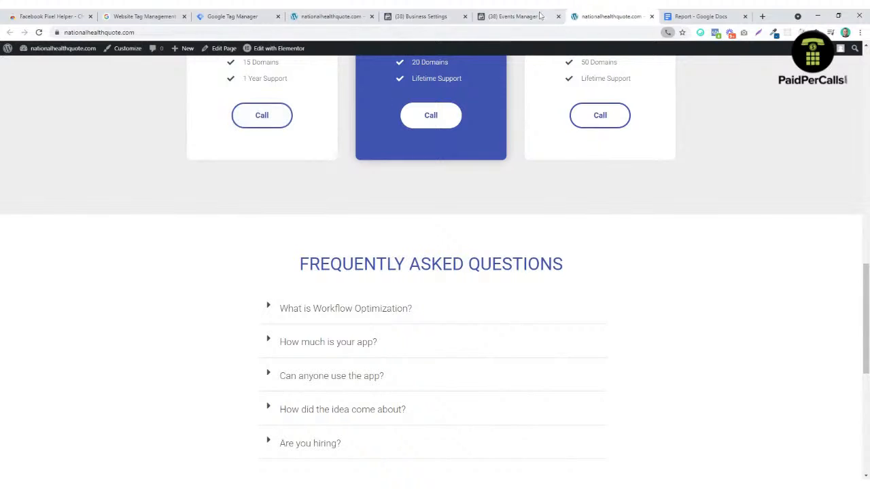
click(528, 13)
click(605, 16)
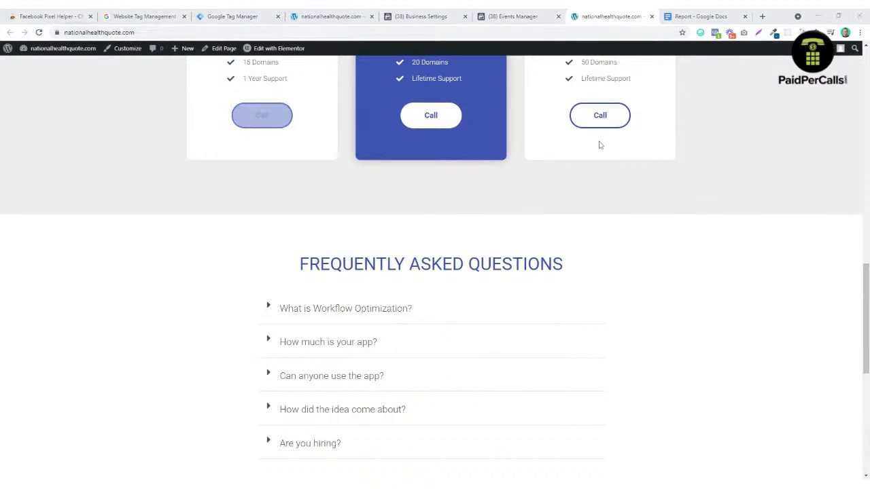
click(520, 18)
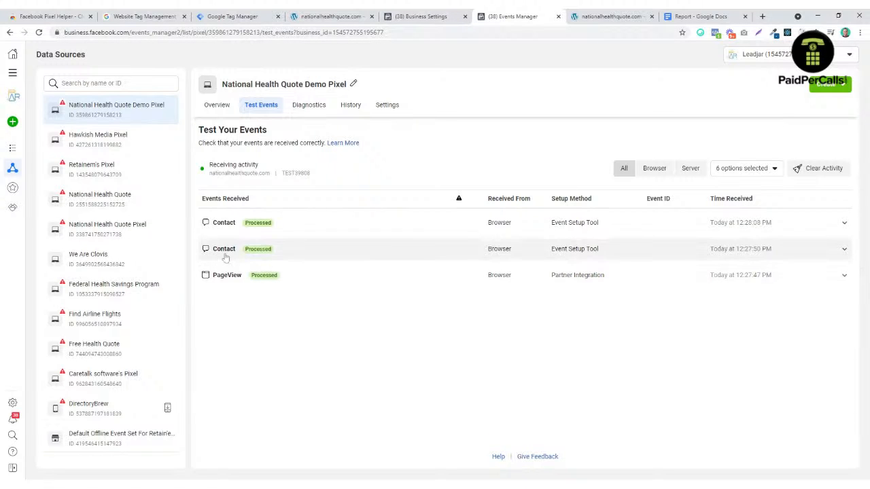
click(627, 16)
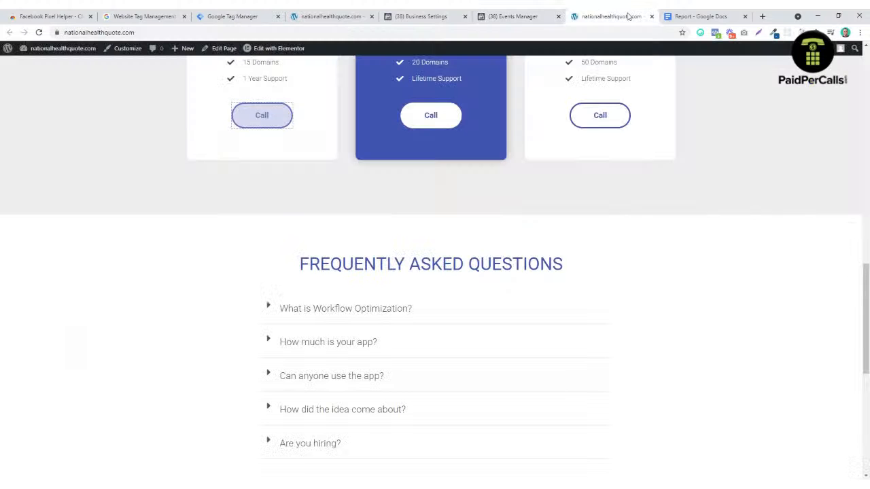
scroll(549, 262, up, 10)
scroll(592, 253, up, 3)
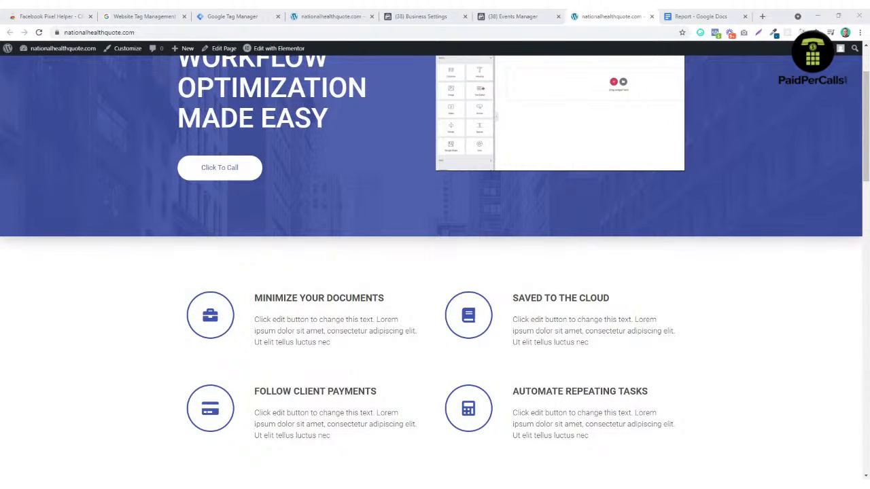
scroll(657, 272, up, 1)
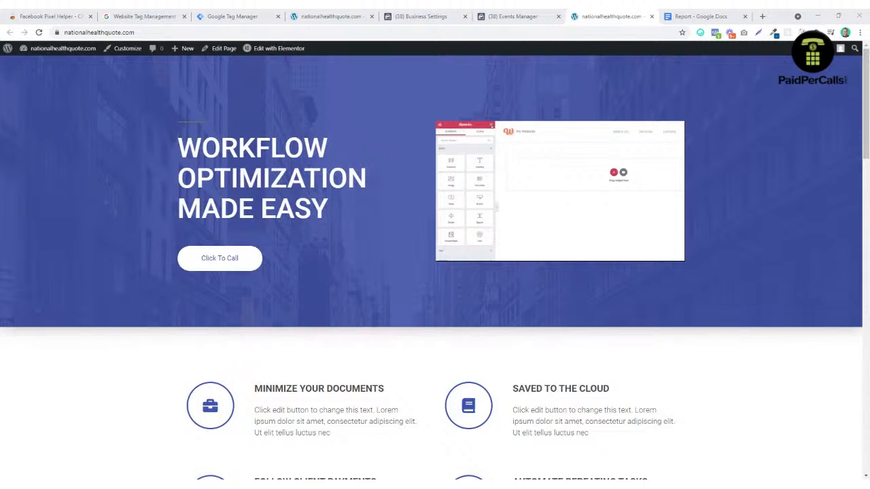
Step: Reload the Tag Manager workspace and confirm the Facebook Pixel tag fires on All Pages
click(322, 19)
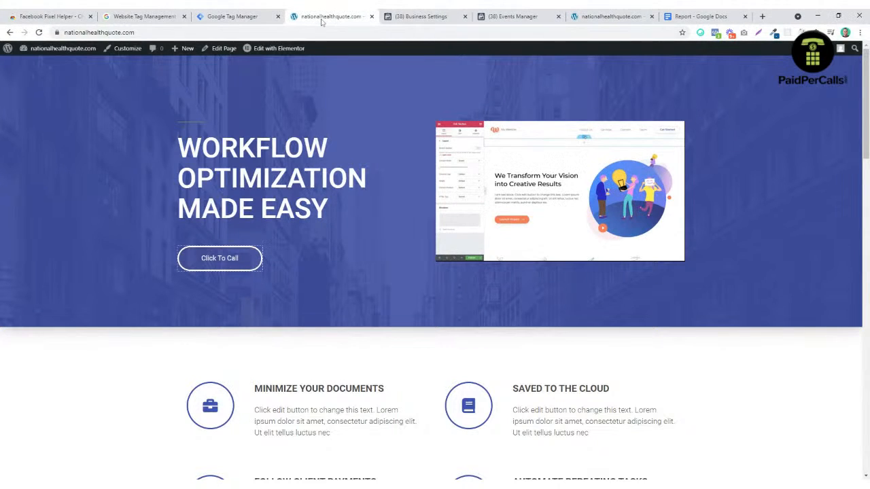
click(422, 17)
click(232, 16)
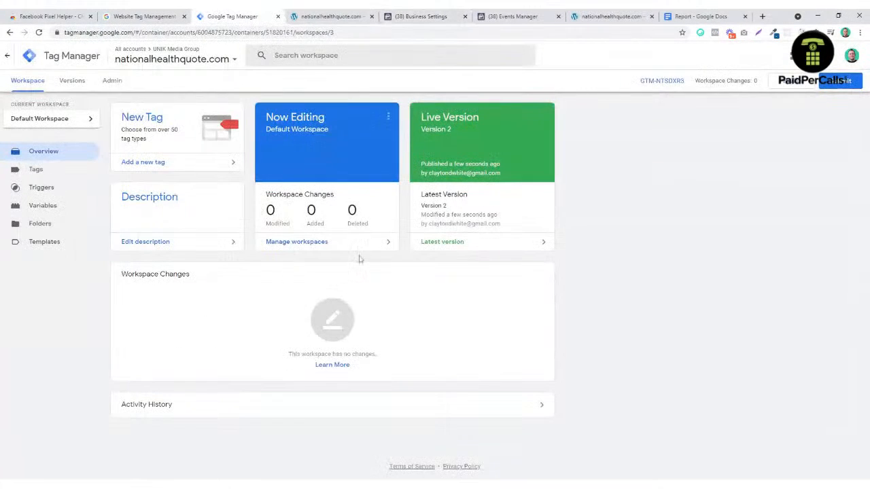
click(40, 35)
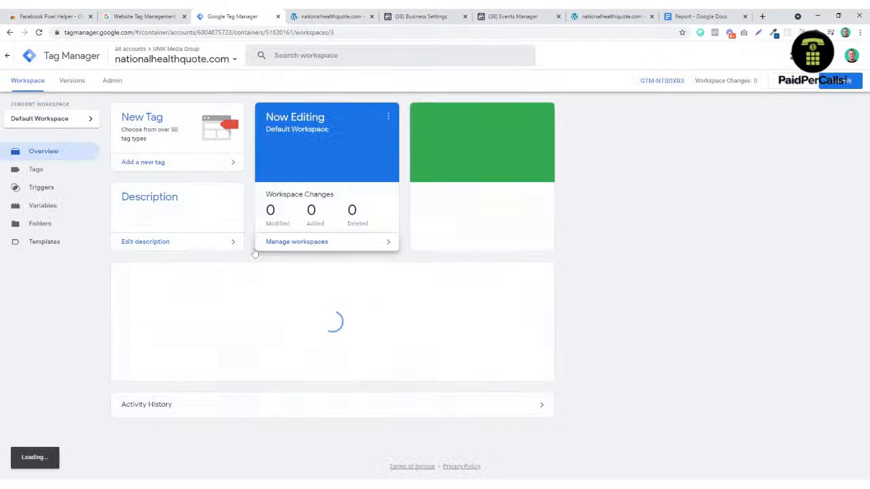
click(52, 177)
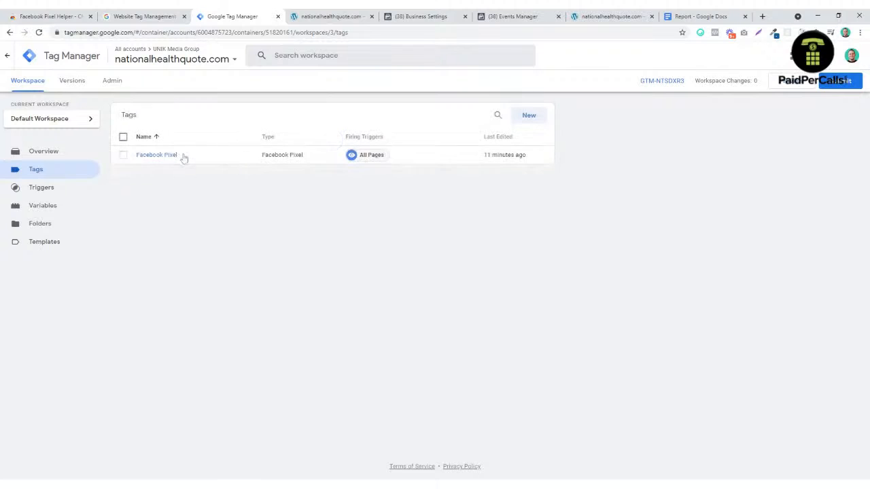
click(612, 17)
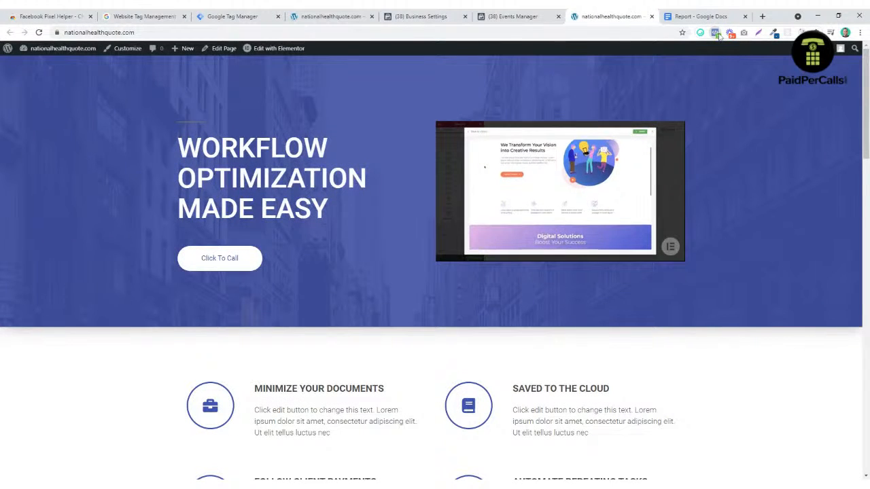
Step: Close Business Settings, view the demo pixel's Overview, and switch to the Report document
click(353, 16)
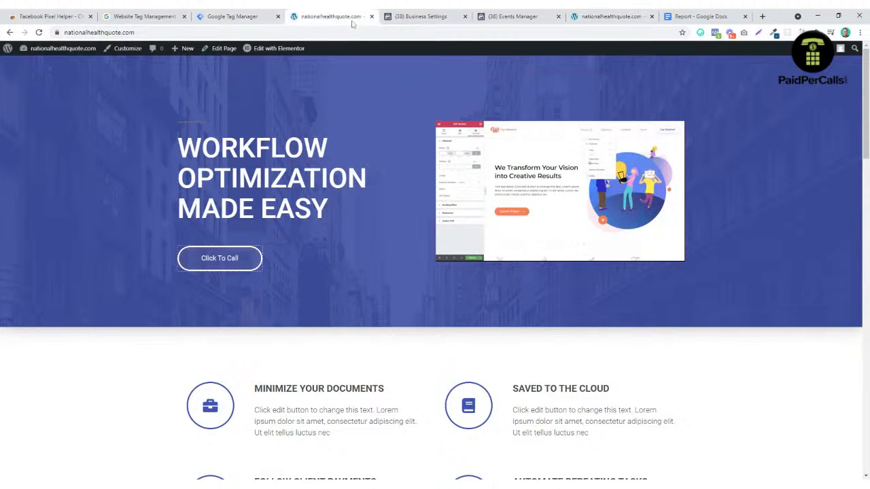
click(422, 16)
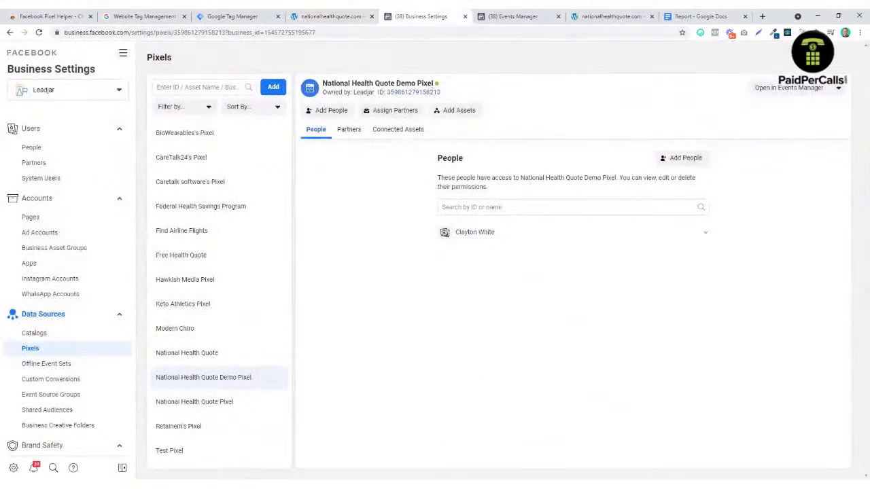
click(465, 16)
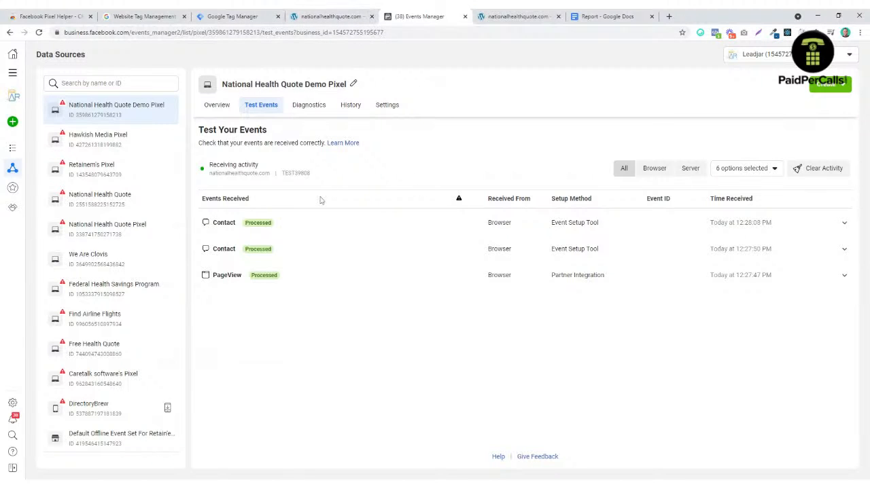
click(224, 105)
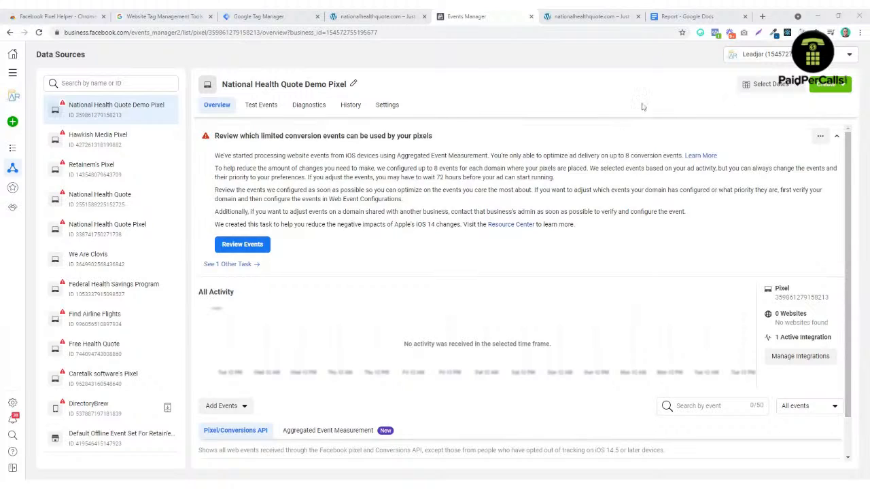
click(685, 16)
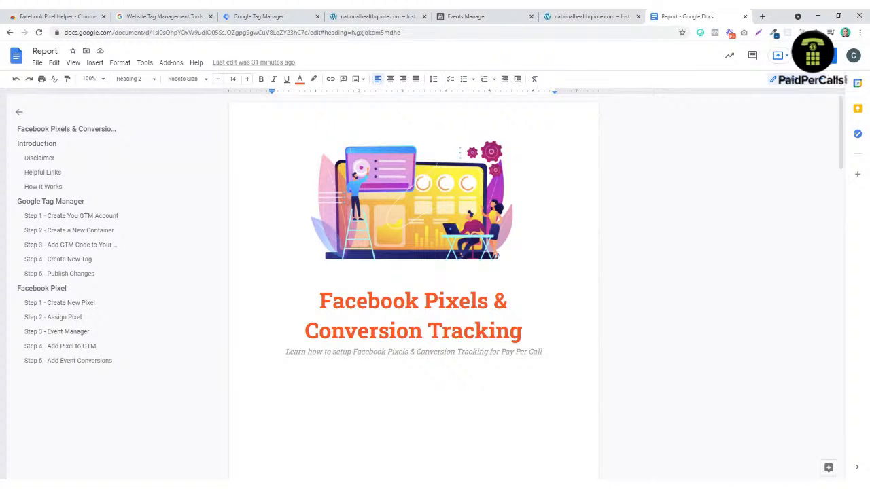
Step: Switch to the tab showing the Report document's Facebook Pixels & Conversion Tracking guide
click(588, 17)
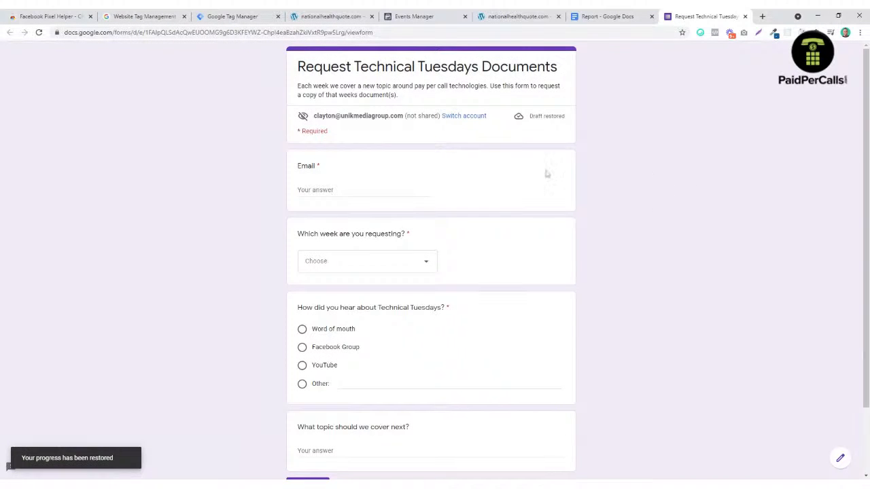
Step: Choose Facebook Pixel & Conversion Tracking as the requested week, then go back to the Report document
scroll(374, 181, down, 2)
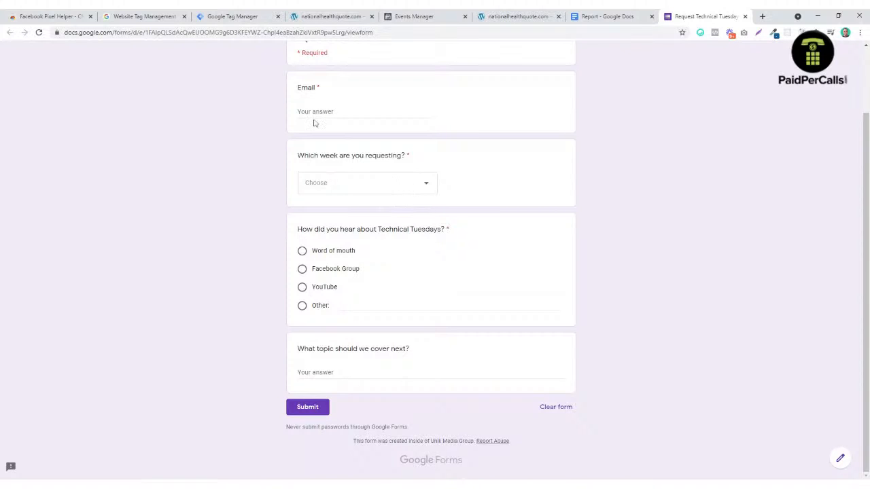
click(422, 184)
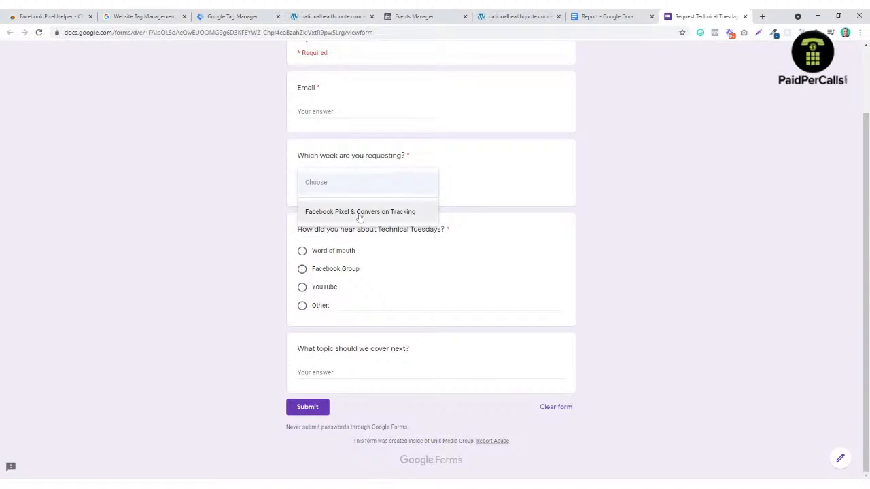
click(386, 215)
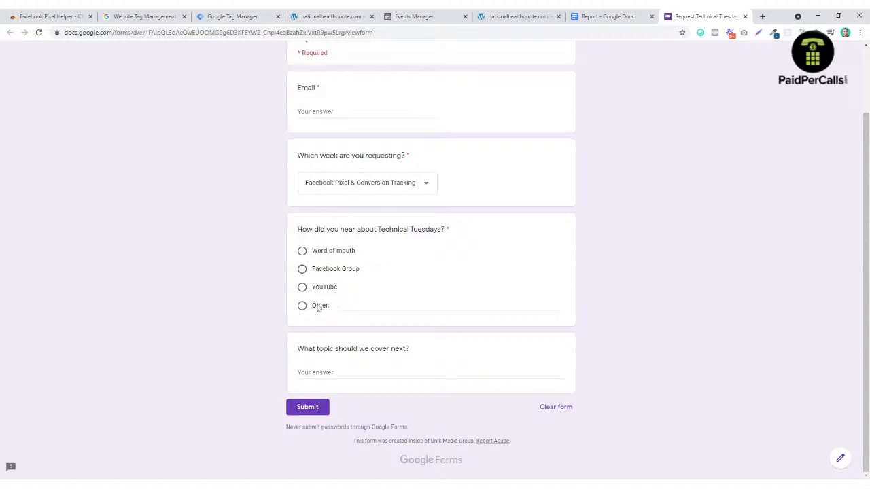
click(317, 373)
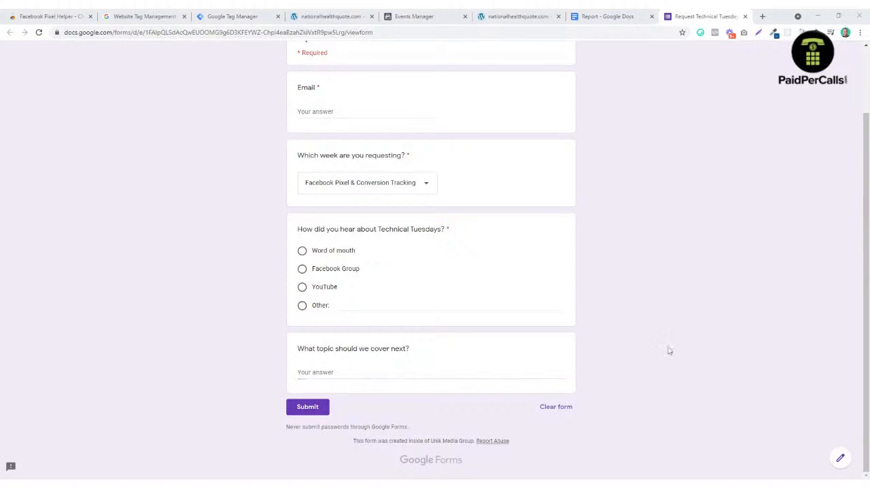
scroll(609, 245, up, 2)
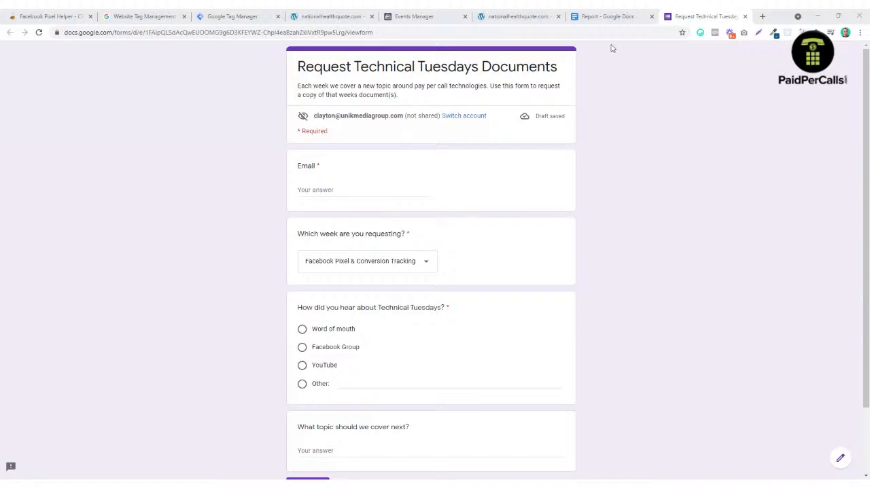
click(605, 17)
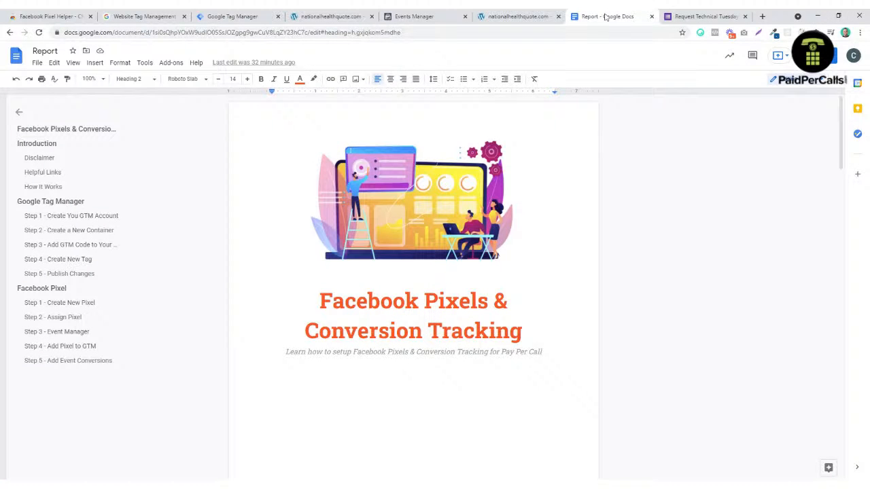
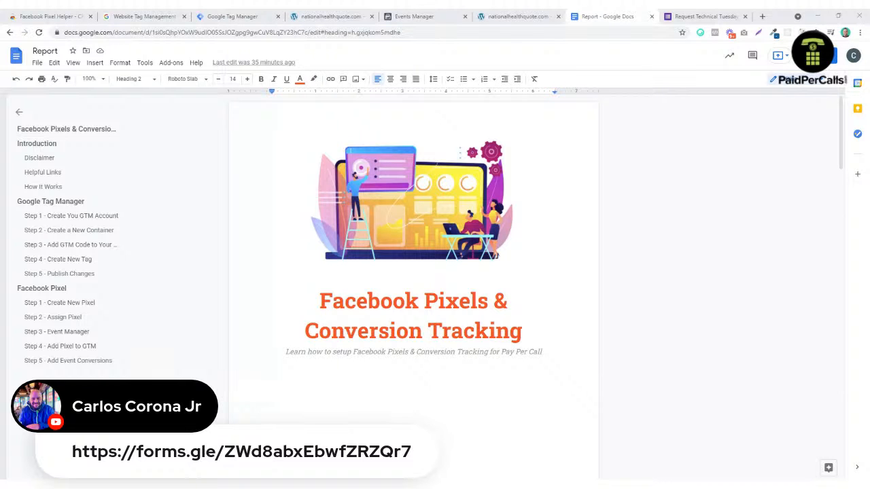
click(700, 16)
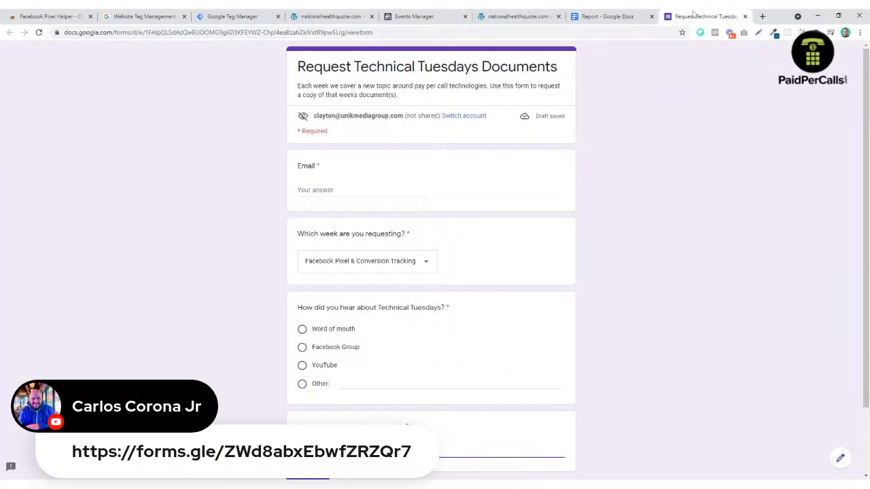
scroll(656, 232, down, 1)
scroll(650, 234, up, 1)
click(609, 15)
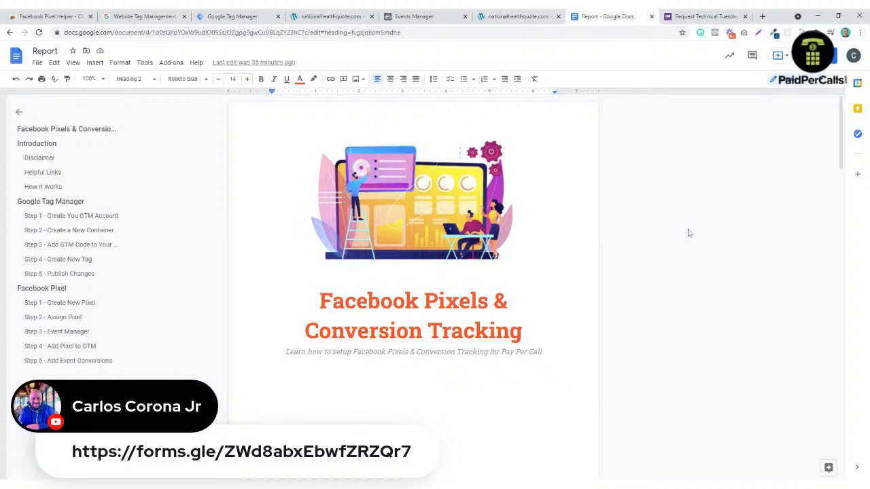